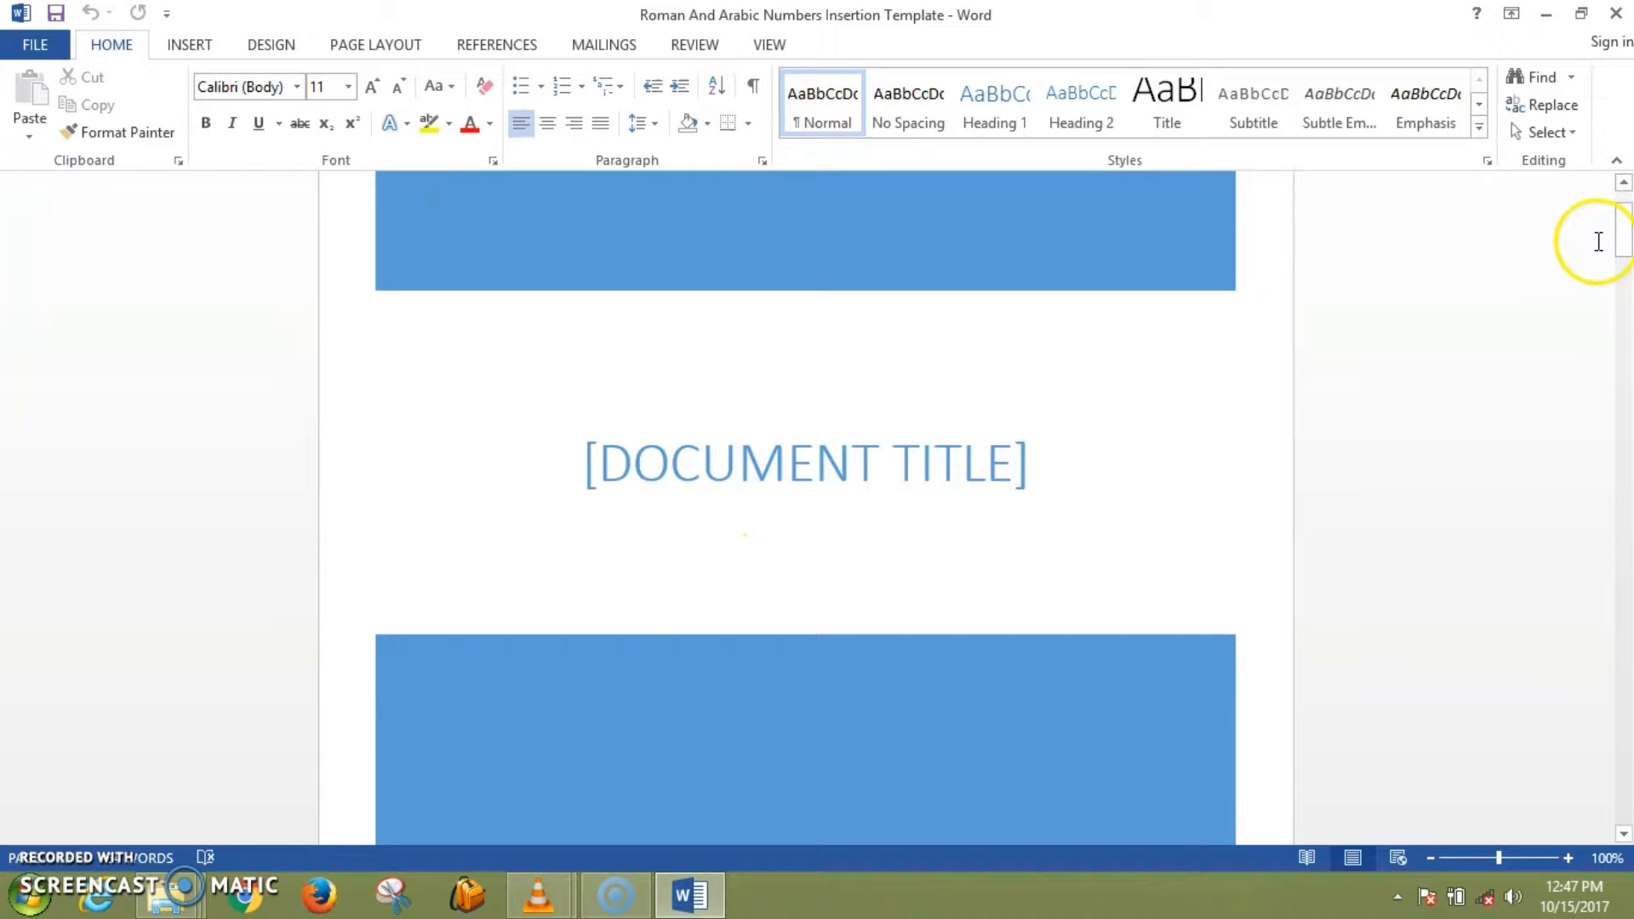
- Browse the built-in cover page designs available for the template
left_click_drag(1625, 221, 1617, 306)
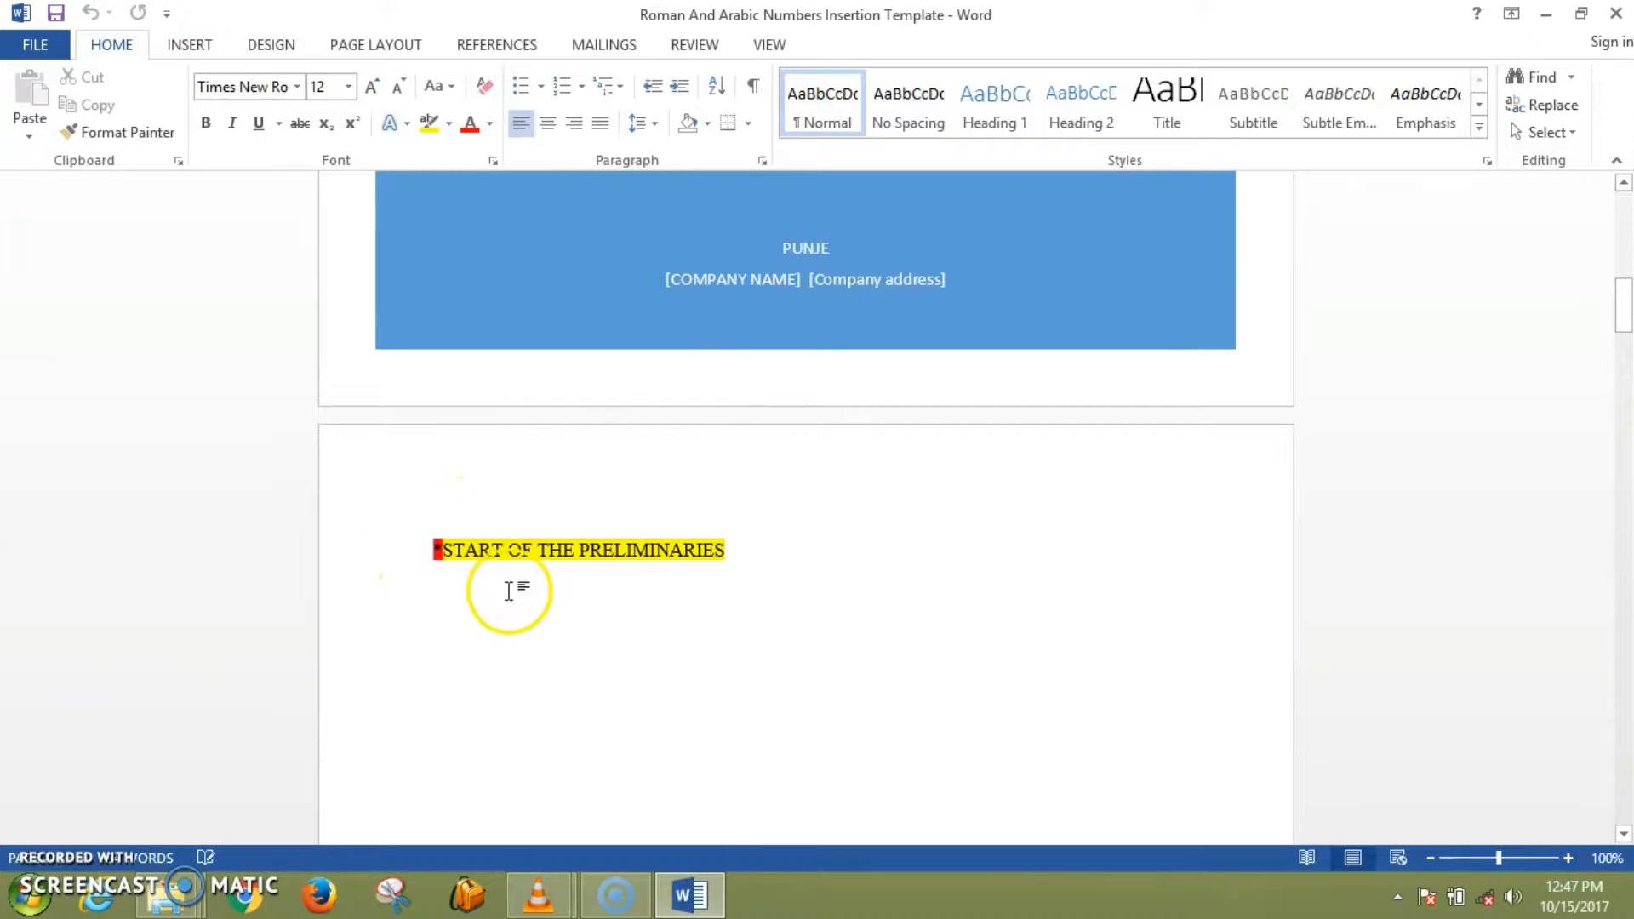
left_click(189, 46)
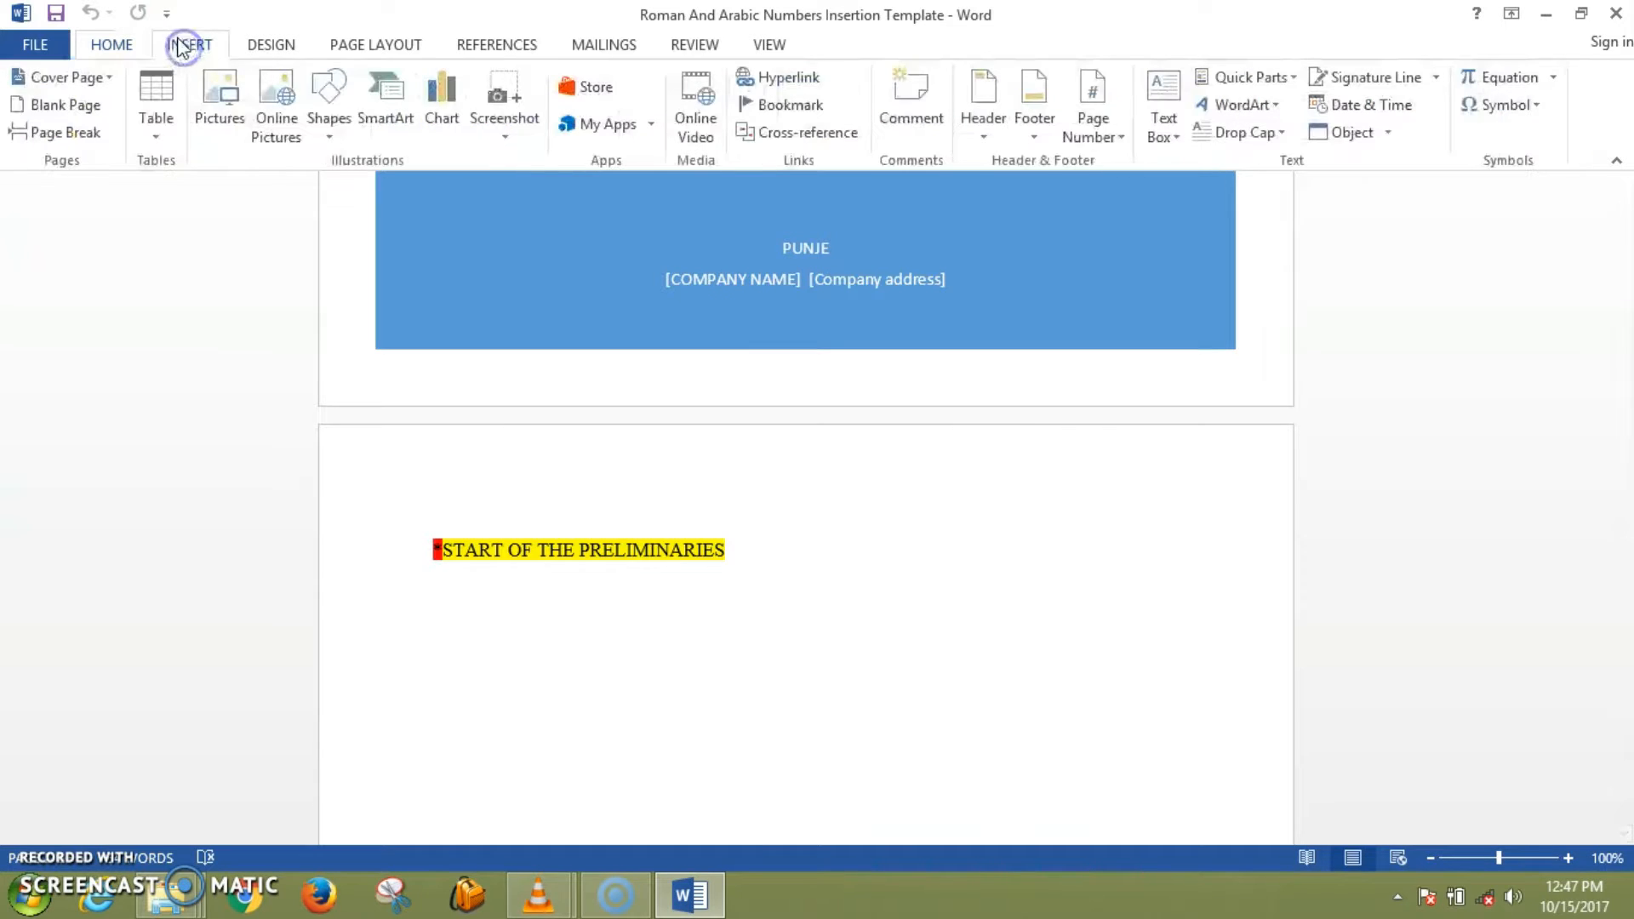
left_click(92, 78)
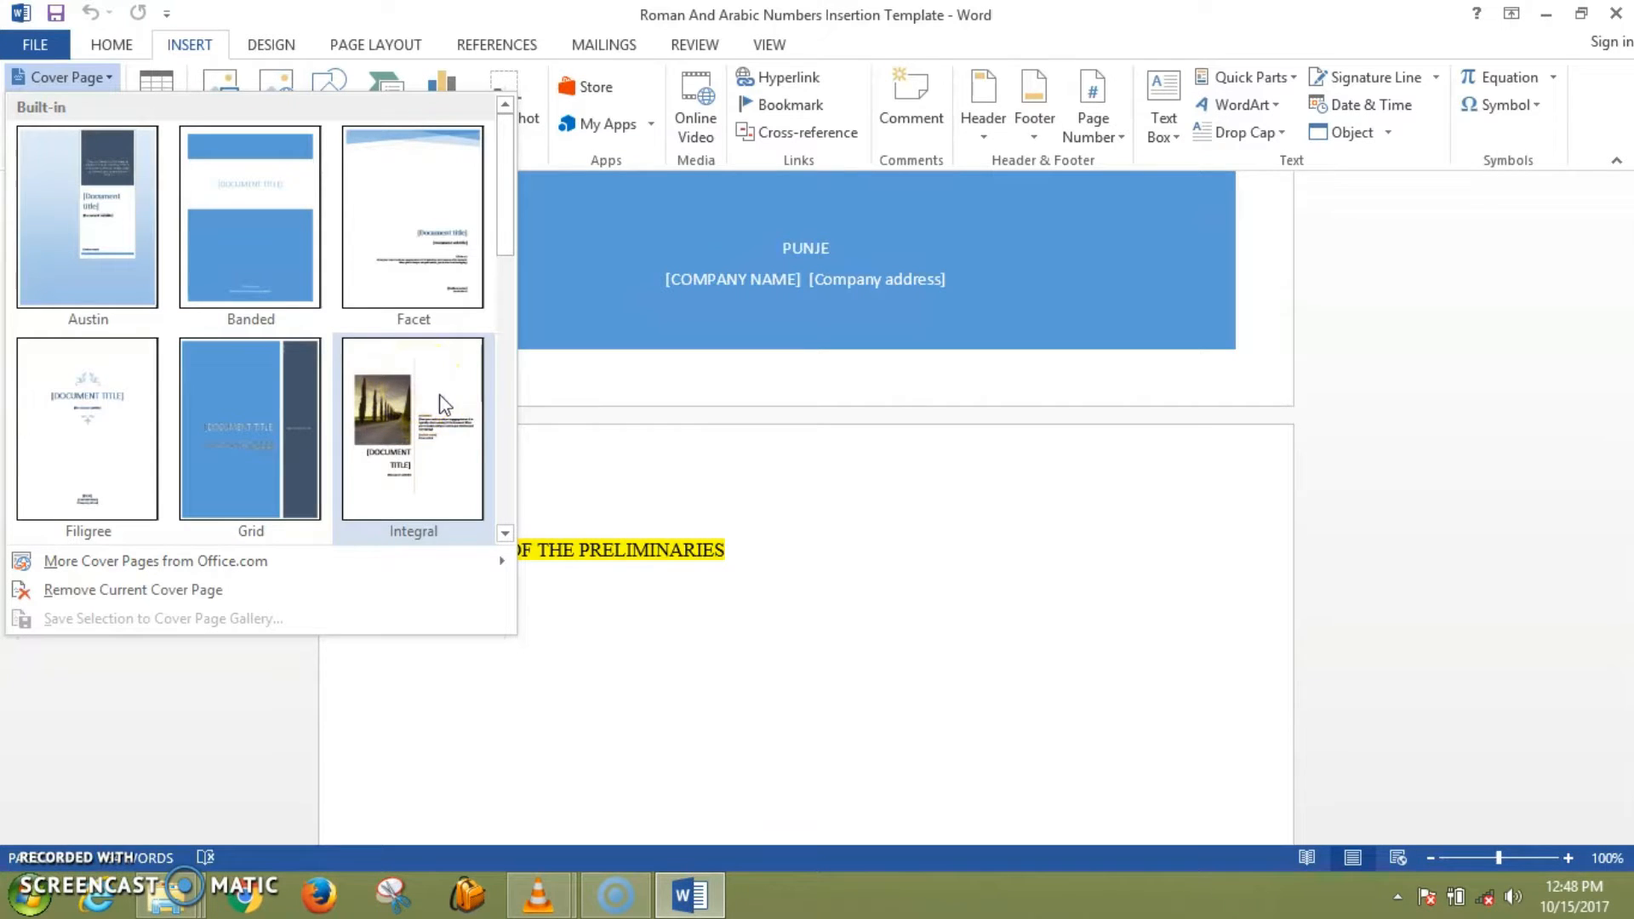
left_click(812, 498)
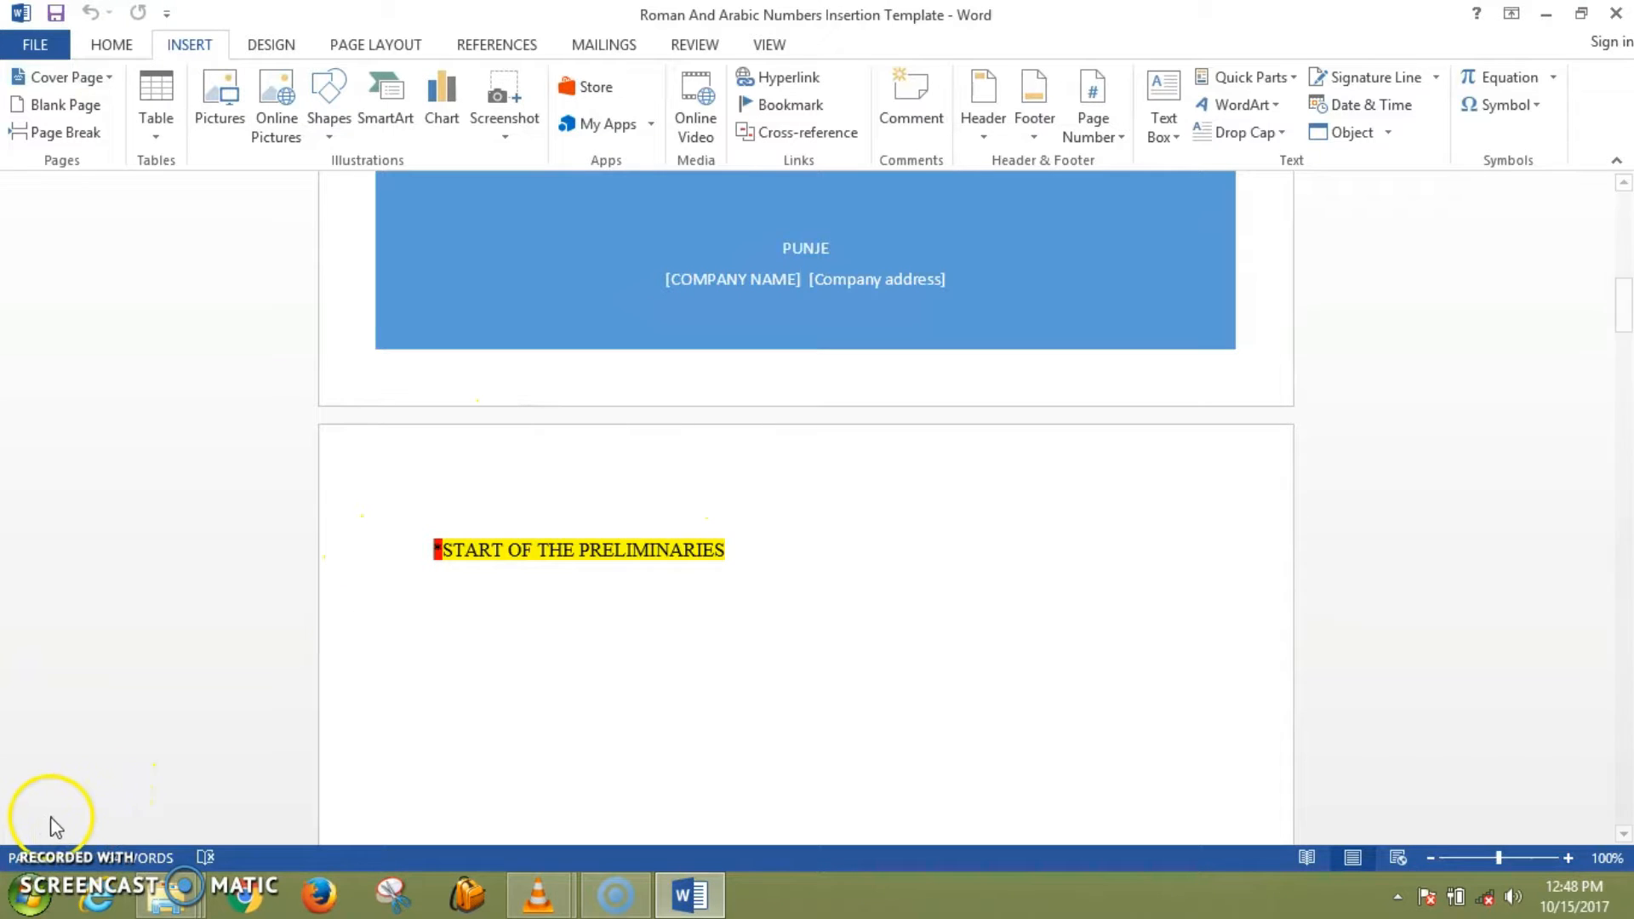
- Examine the cover page, the start of the preliminaries and the page numbering before the REFERENCES/BIBLIOGRAPHY page
scroll(1330, 334, "down", 3)
mouse_move(1623, 336)
left_mouse_down()
mouse_move(1600, 223)
mouse_move(1596, 324)
left_mouse_up()
scroll(1241, 272, "up", 15)
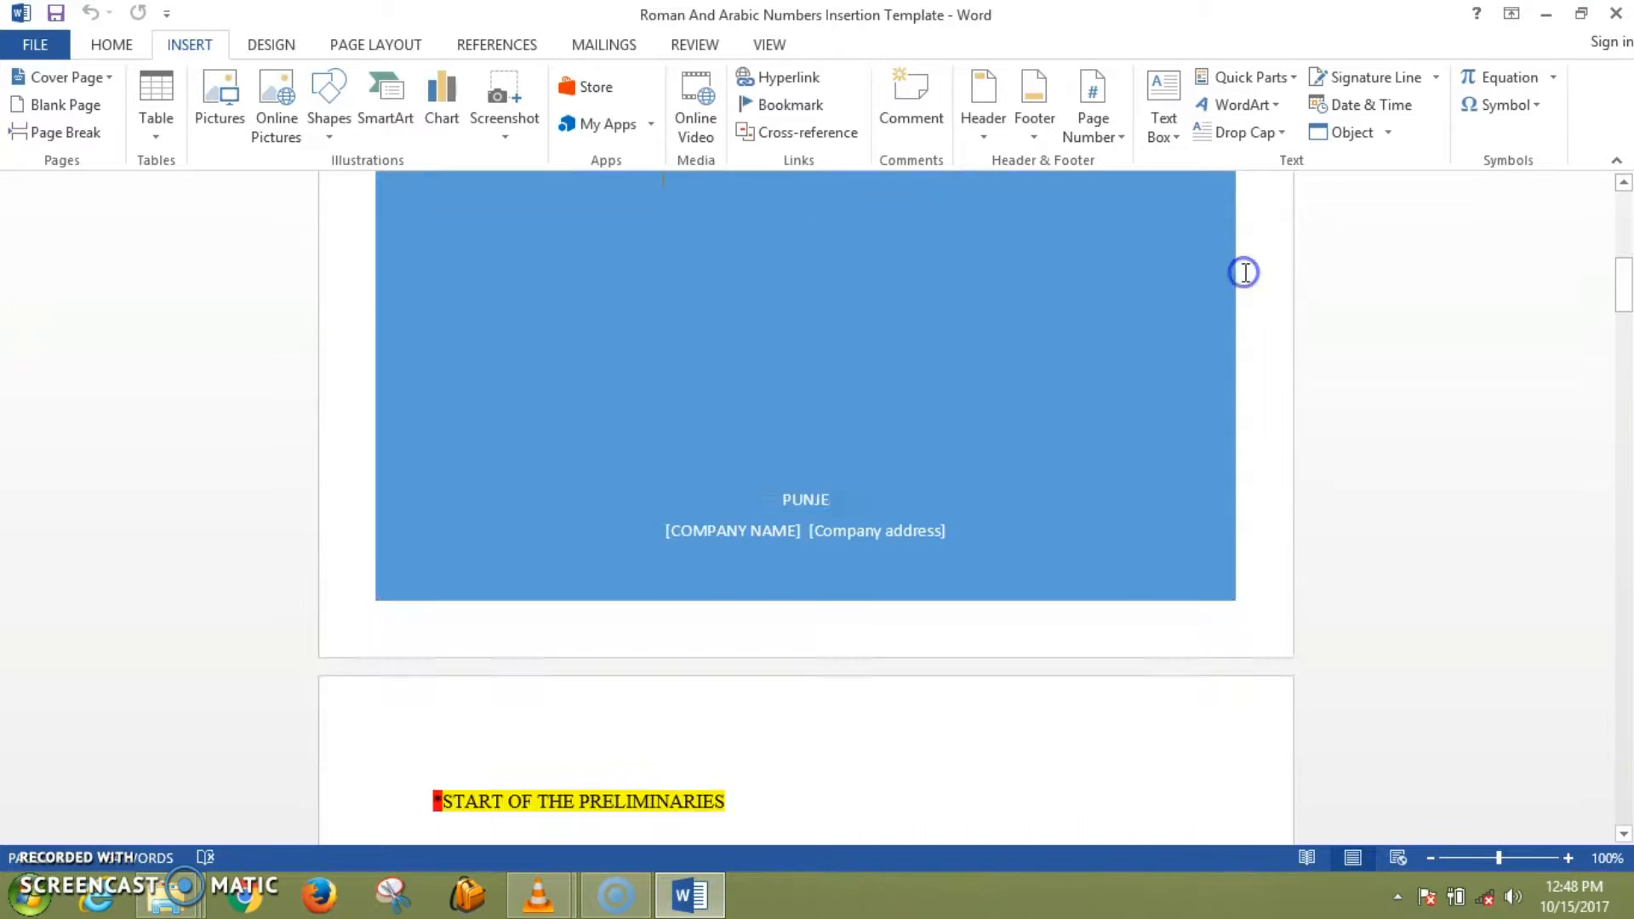
left_click_drag(1626, 243, 1623, 336)
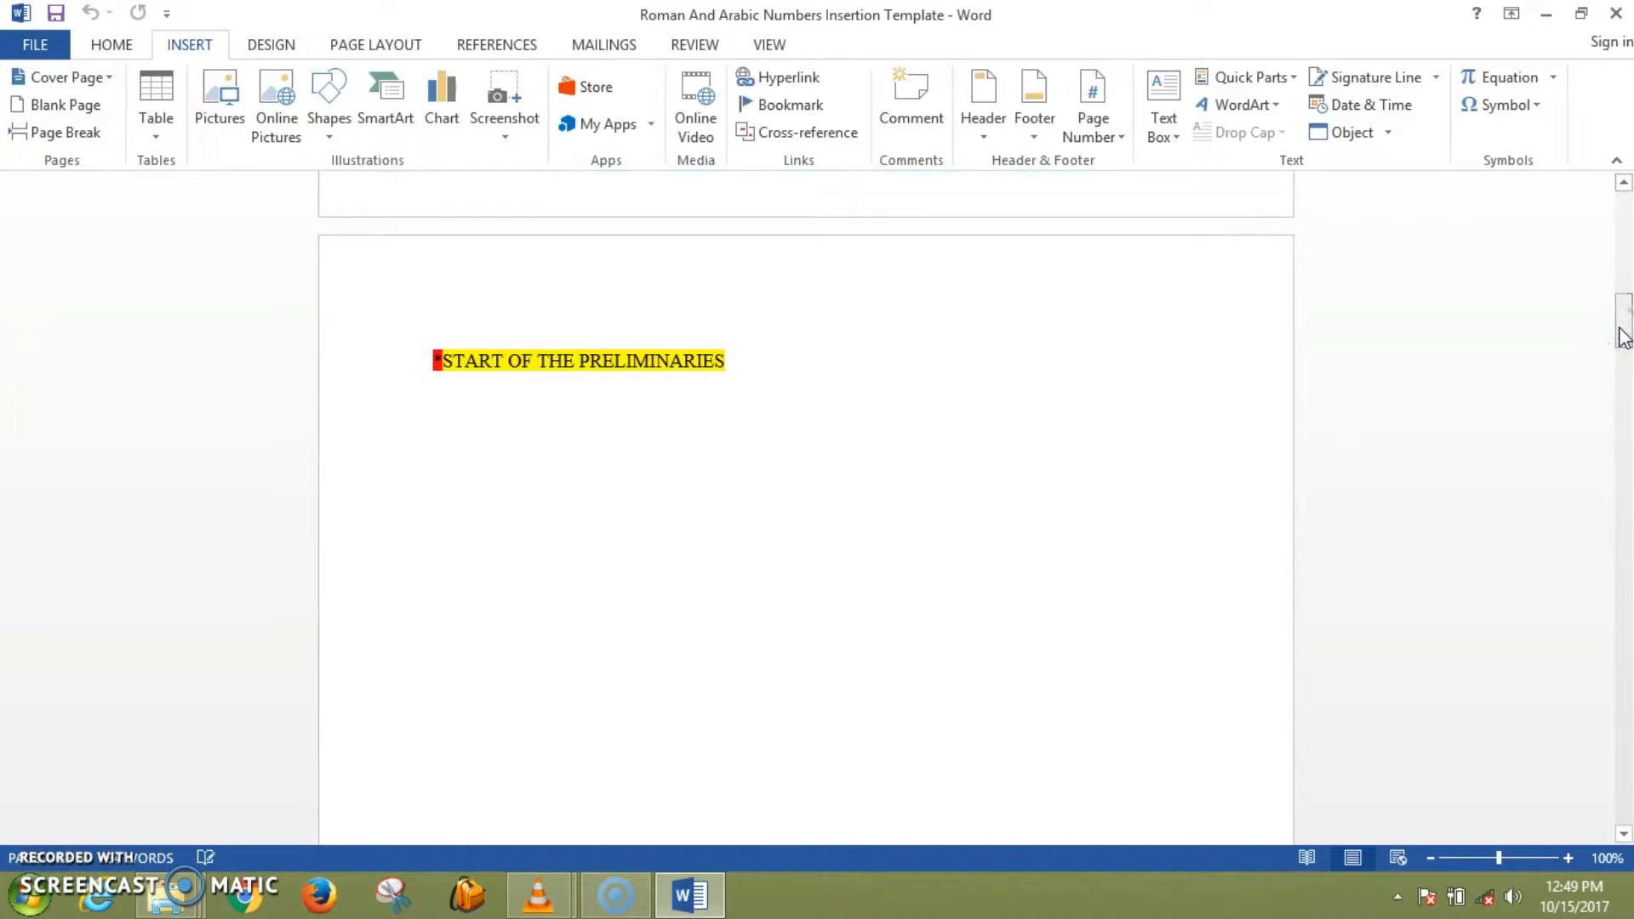
left_click_drag(1626, 328, 1623, 321)
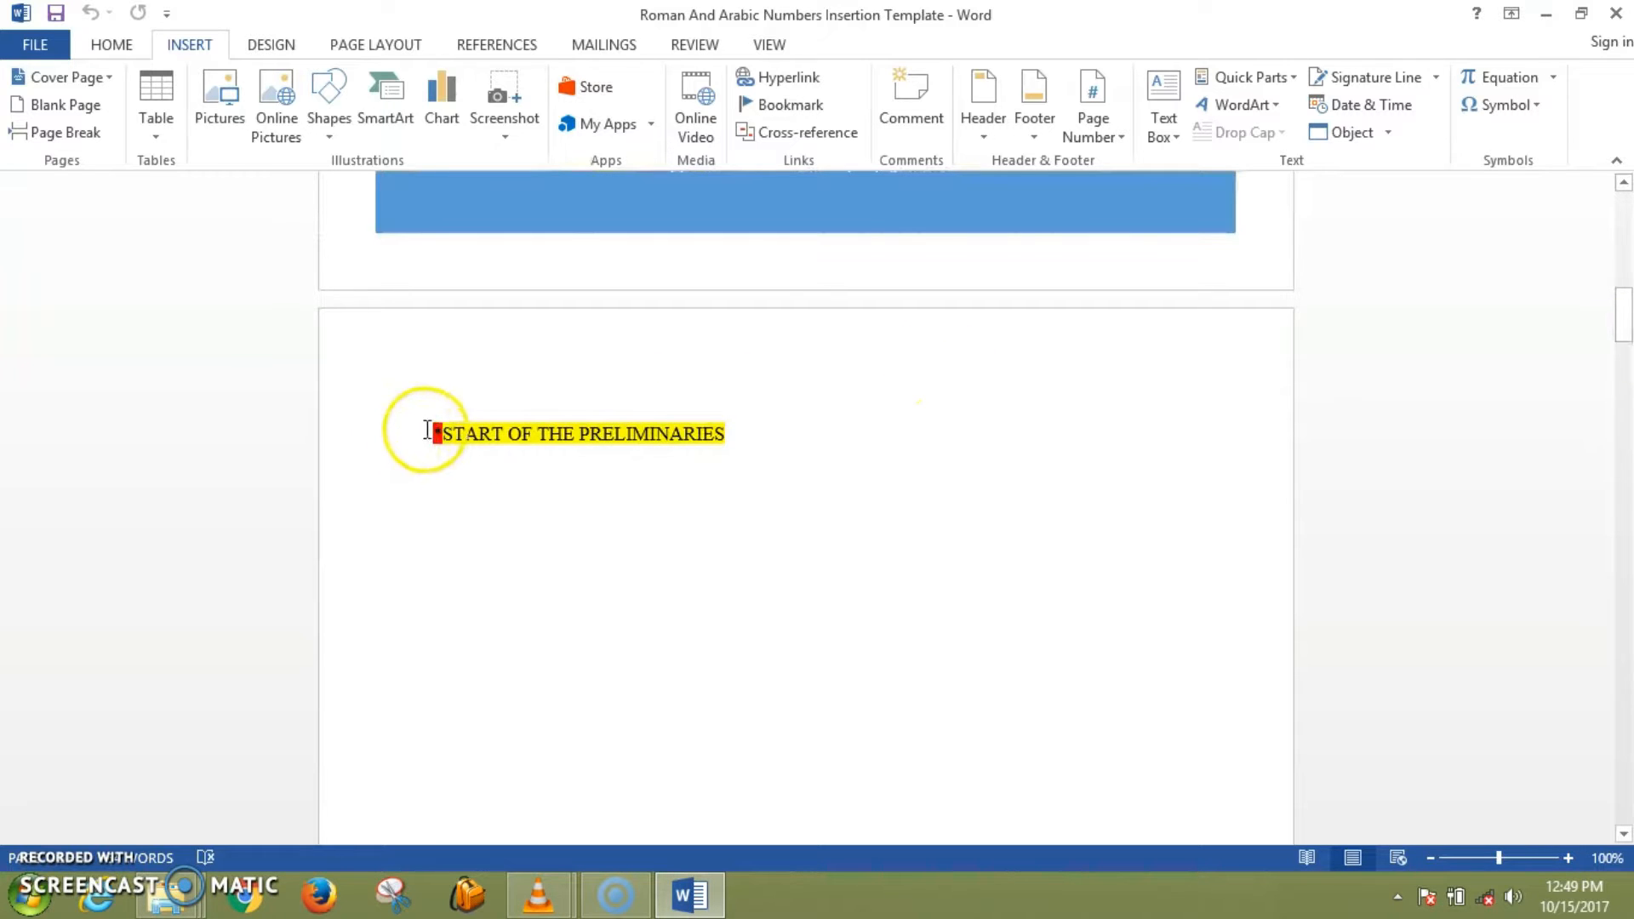
left_click_drag(1627, 320, 1623, 726)
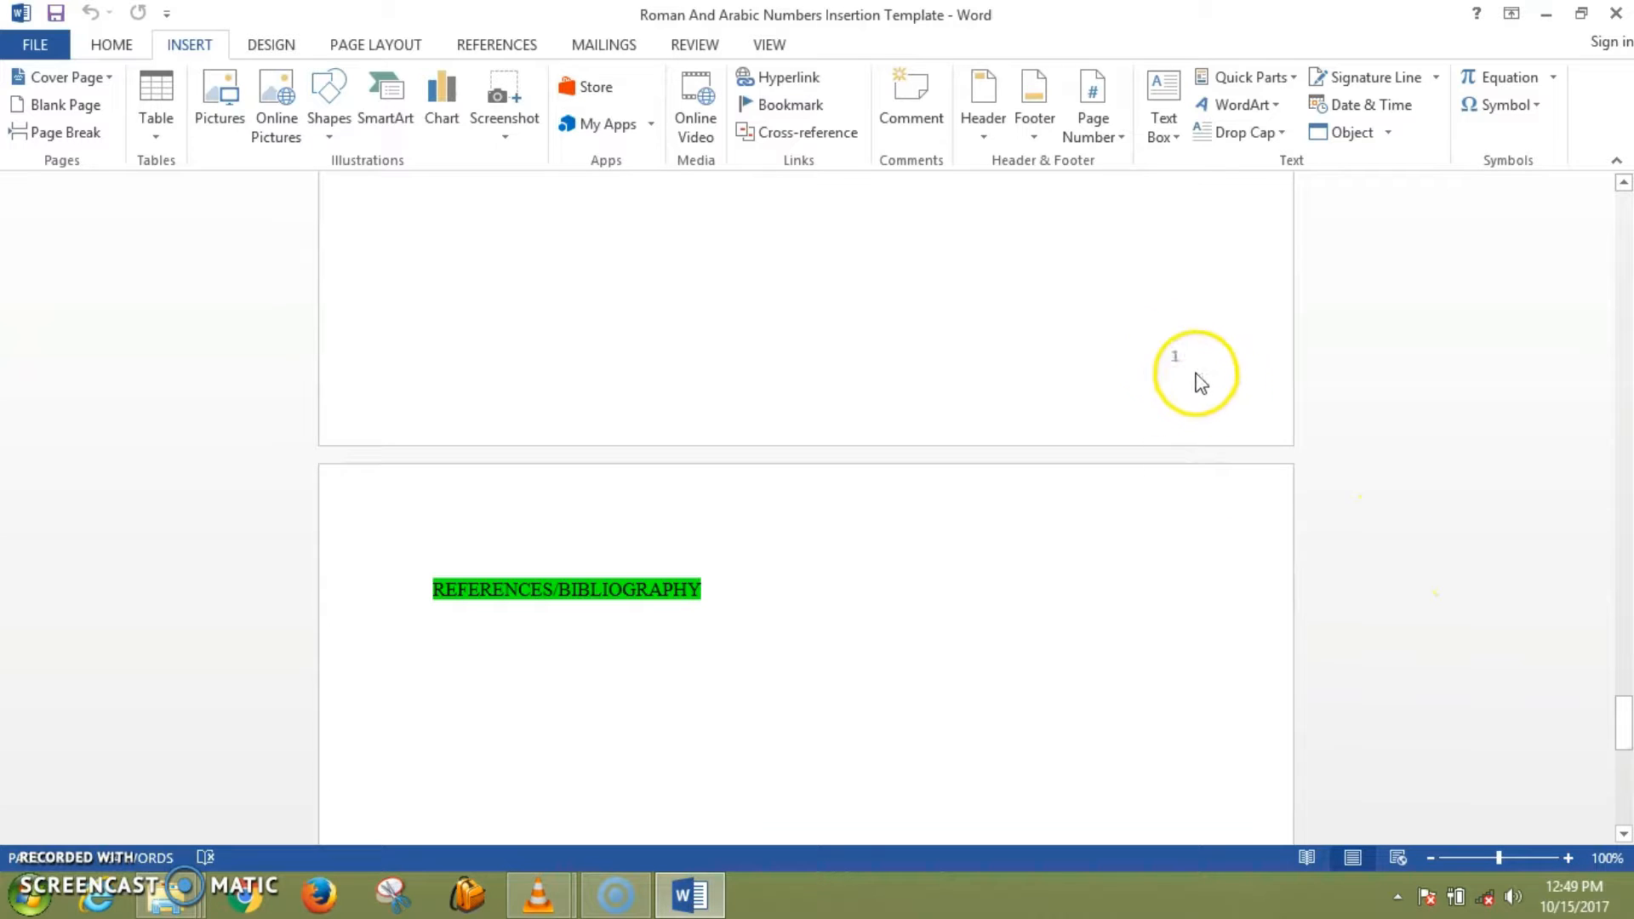
left_click_drag(1626, 721, 1571, 500)
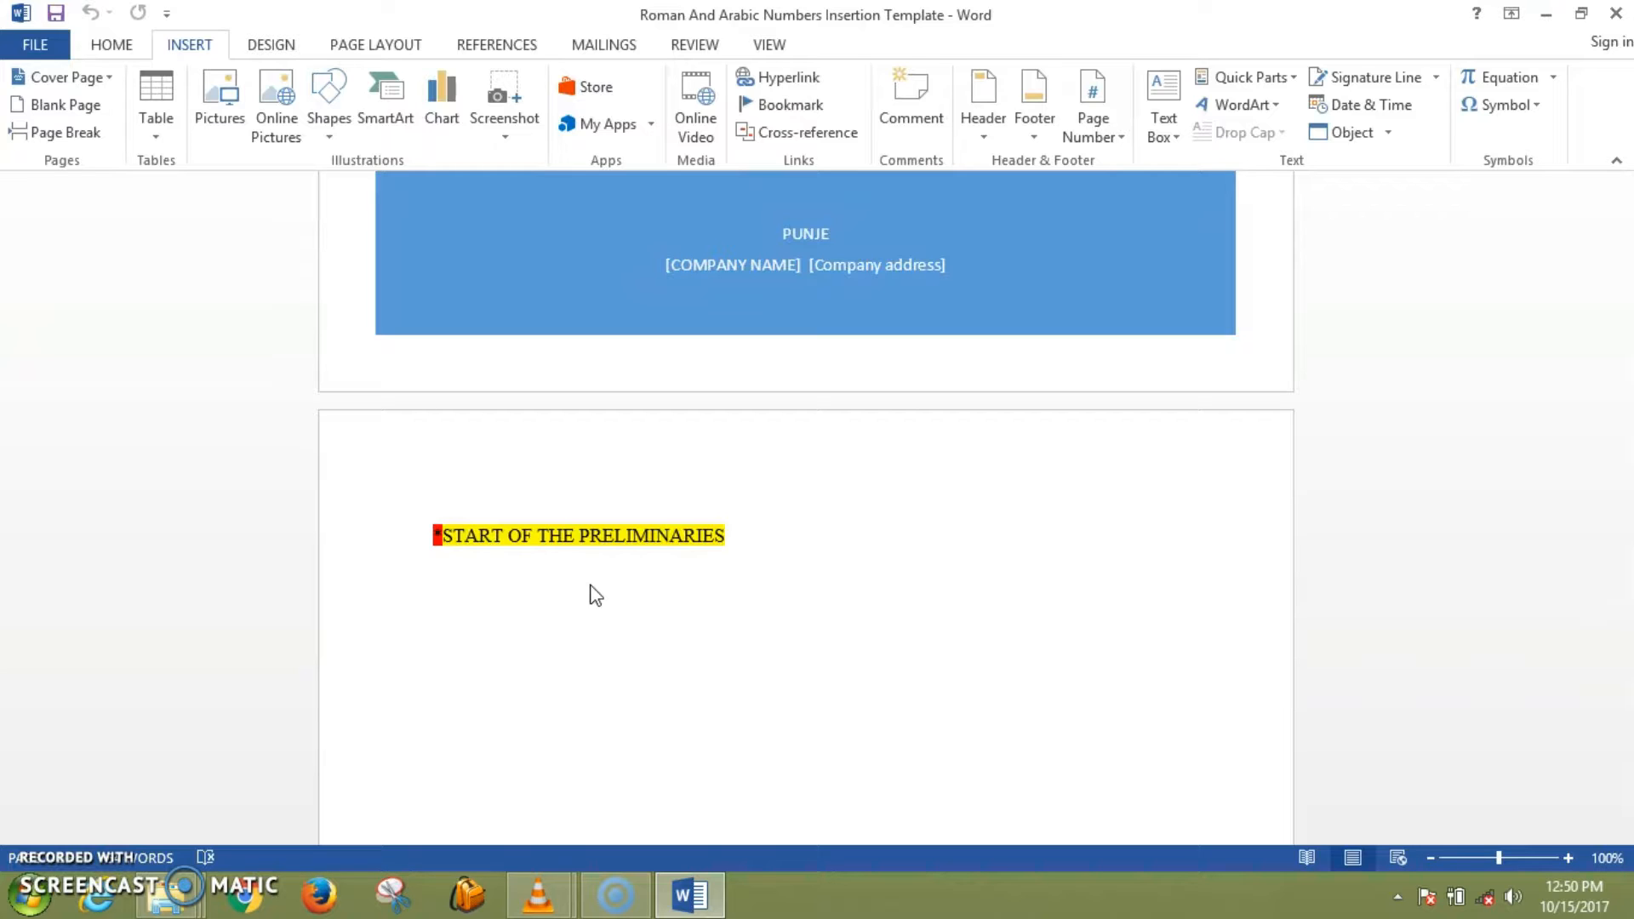
- Open the Document Formatting (From Scratch) Template document
left_click(1551, 16)
left_click(12, 184)
double_click(12, 185)
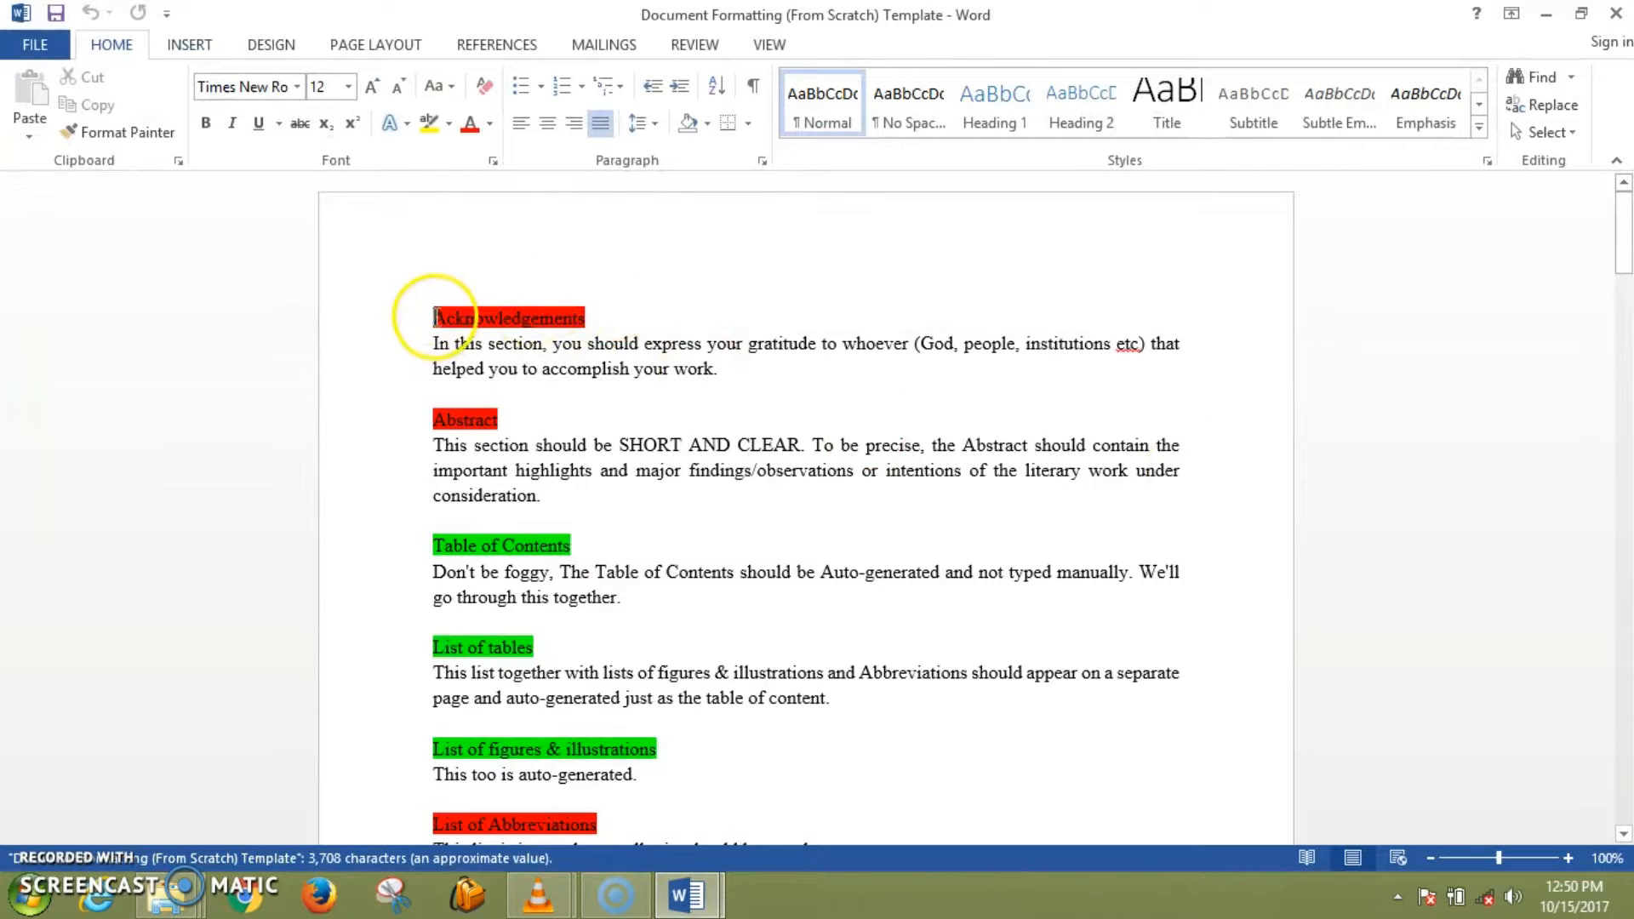
- Copy the text from Acknowledgements through List of Abbreviations and paste it before START OF THE PRELIMINARIES in the Roman And Arabic Numbers Insertion Template
left_click_drag(431, 316, 706, 264)
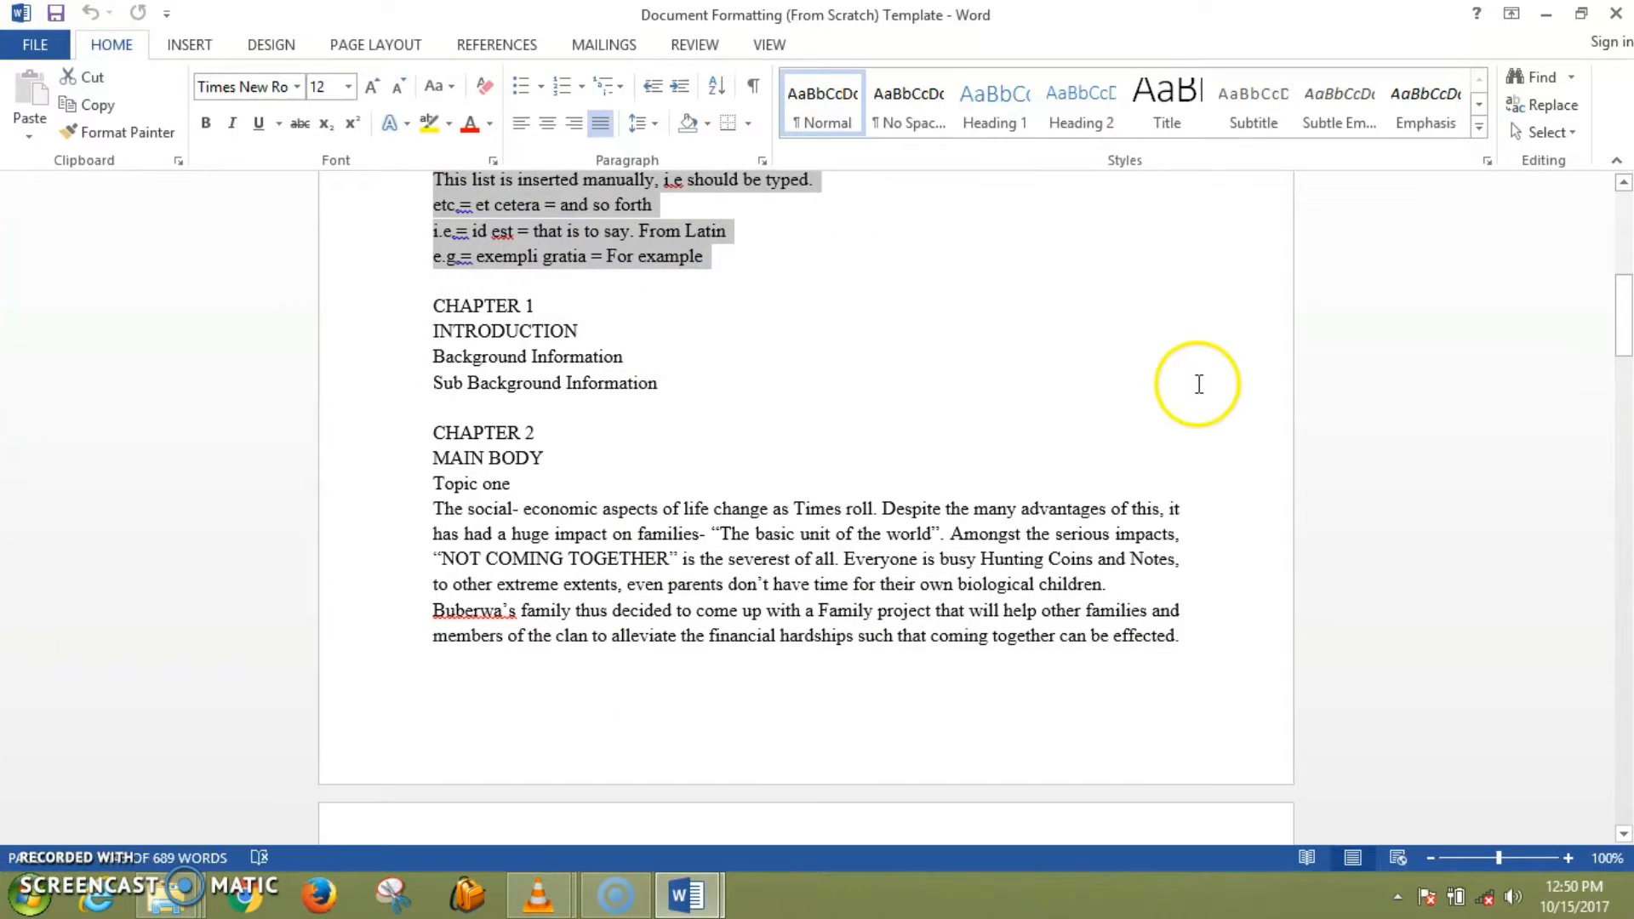
left_click_drag(1626, 328, 1626, 254)
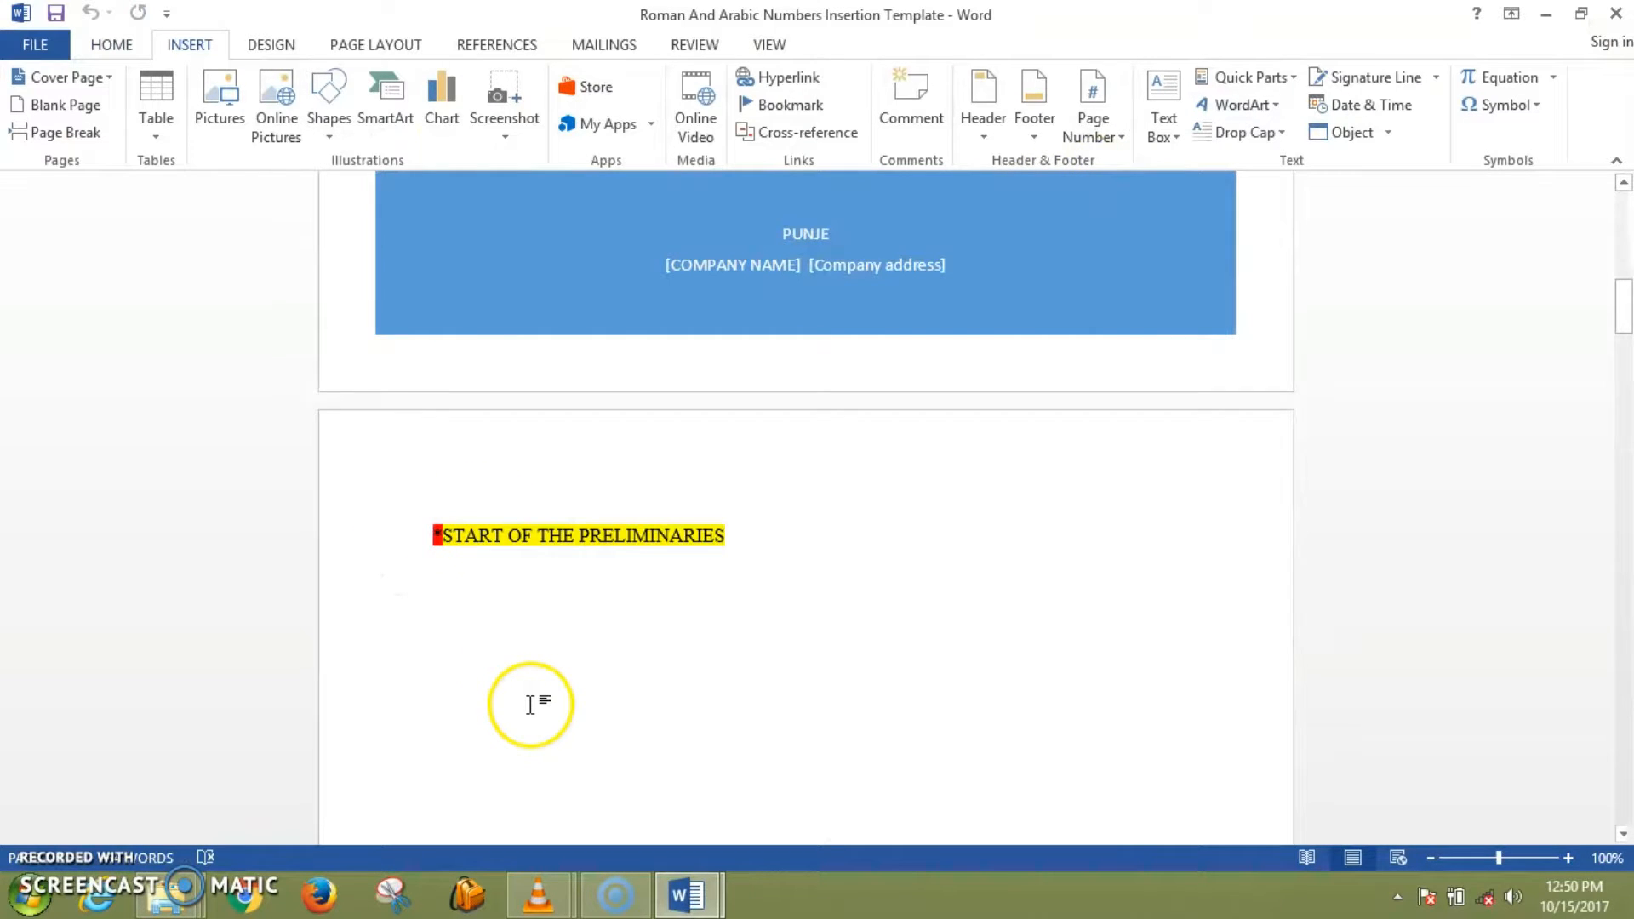
key("ctrl+v")
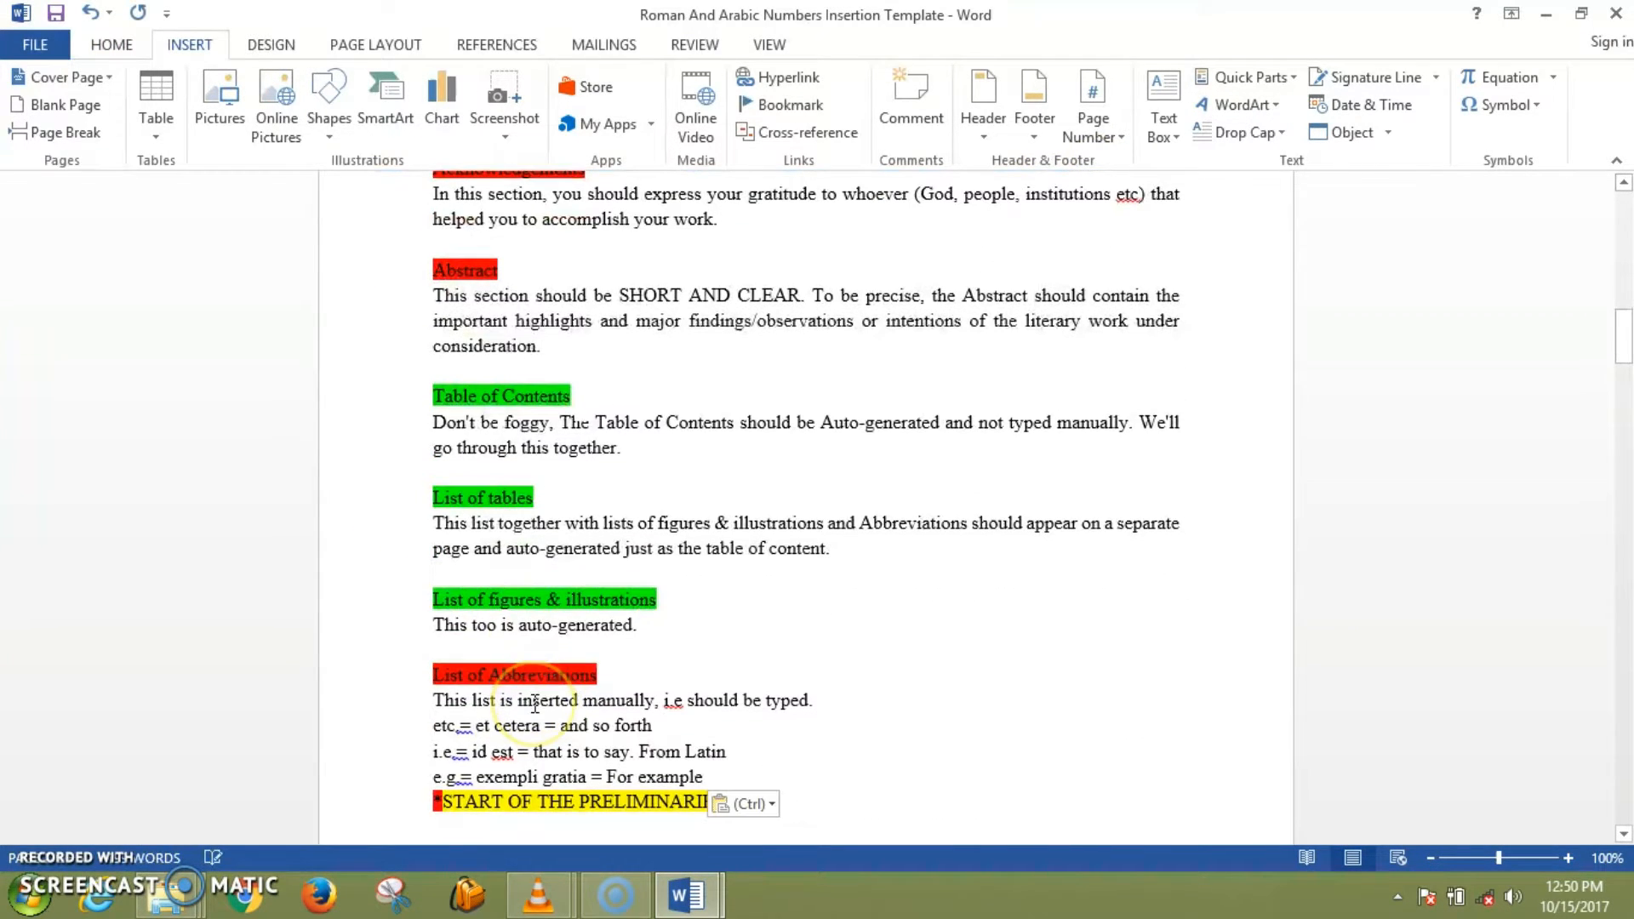
- Insert a blank page before the Abstract heading, after the Acknowledgements text
left_click_drag(1623, 340, 1623, 302)
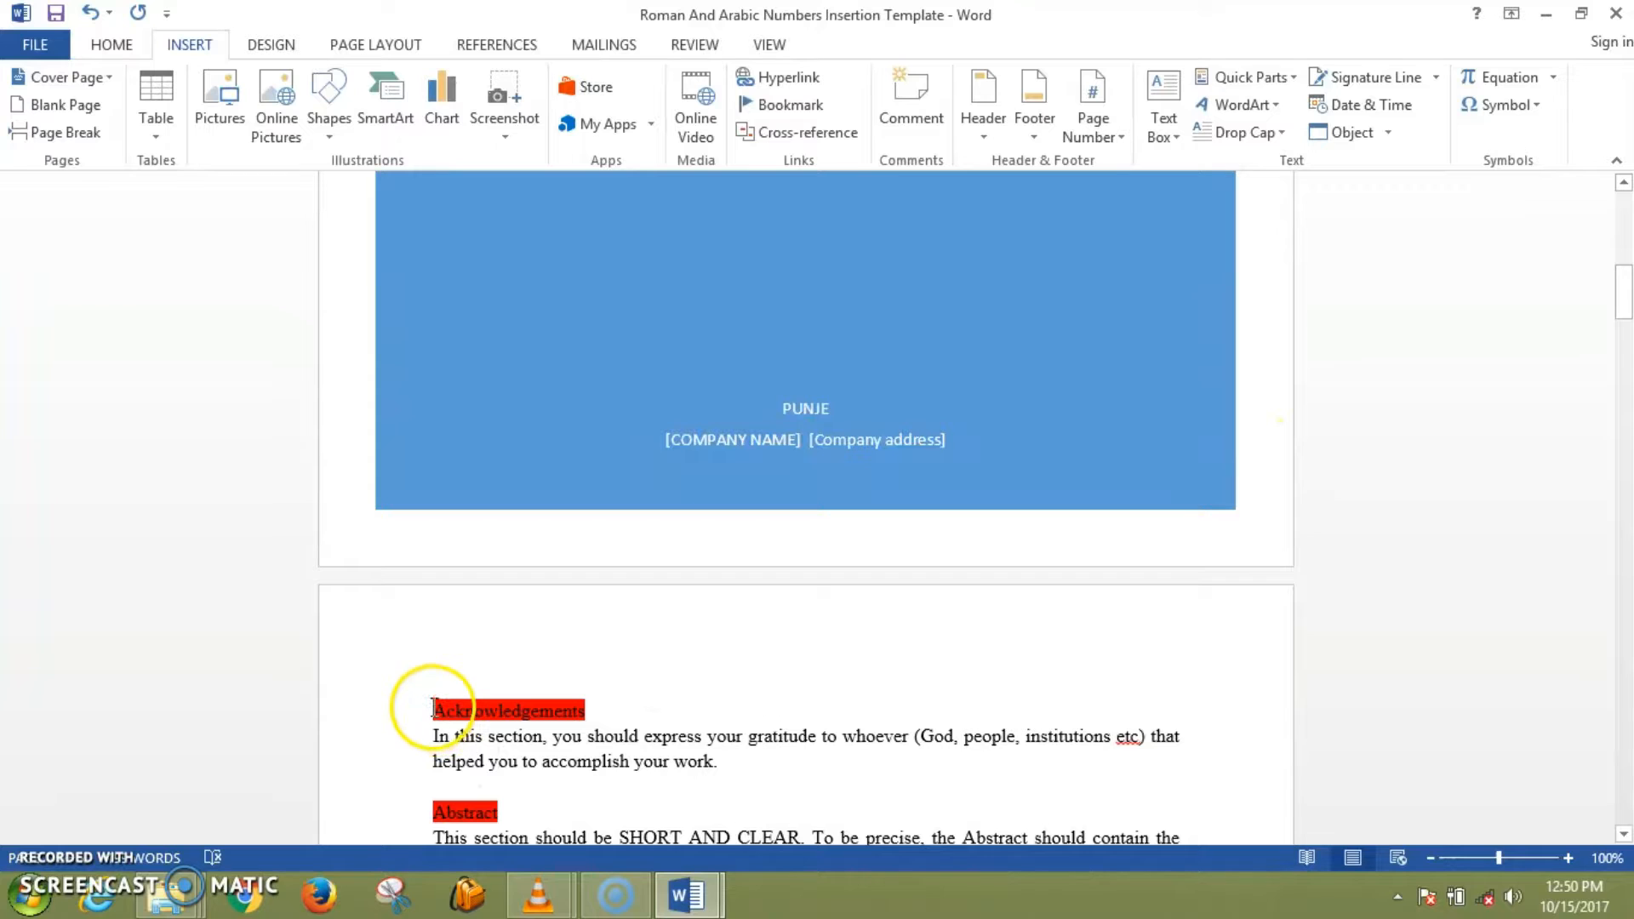
left_click(425, 807)
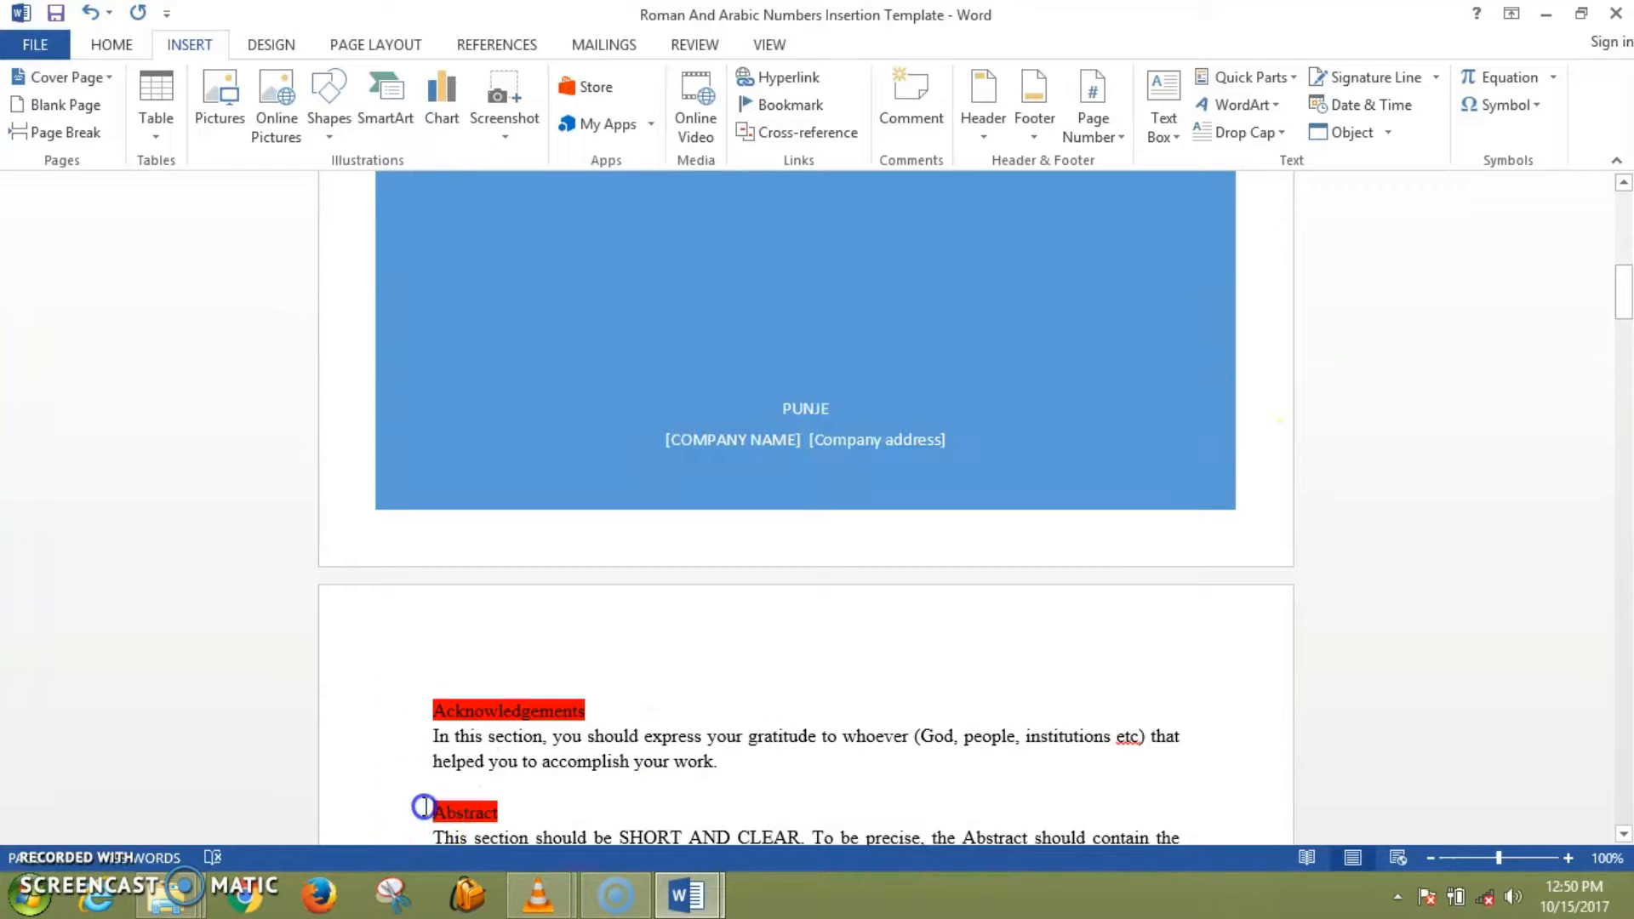
mouse_move(538, 894)
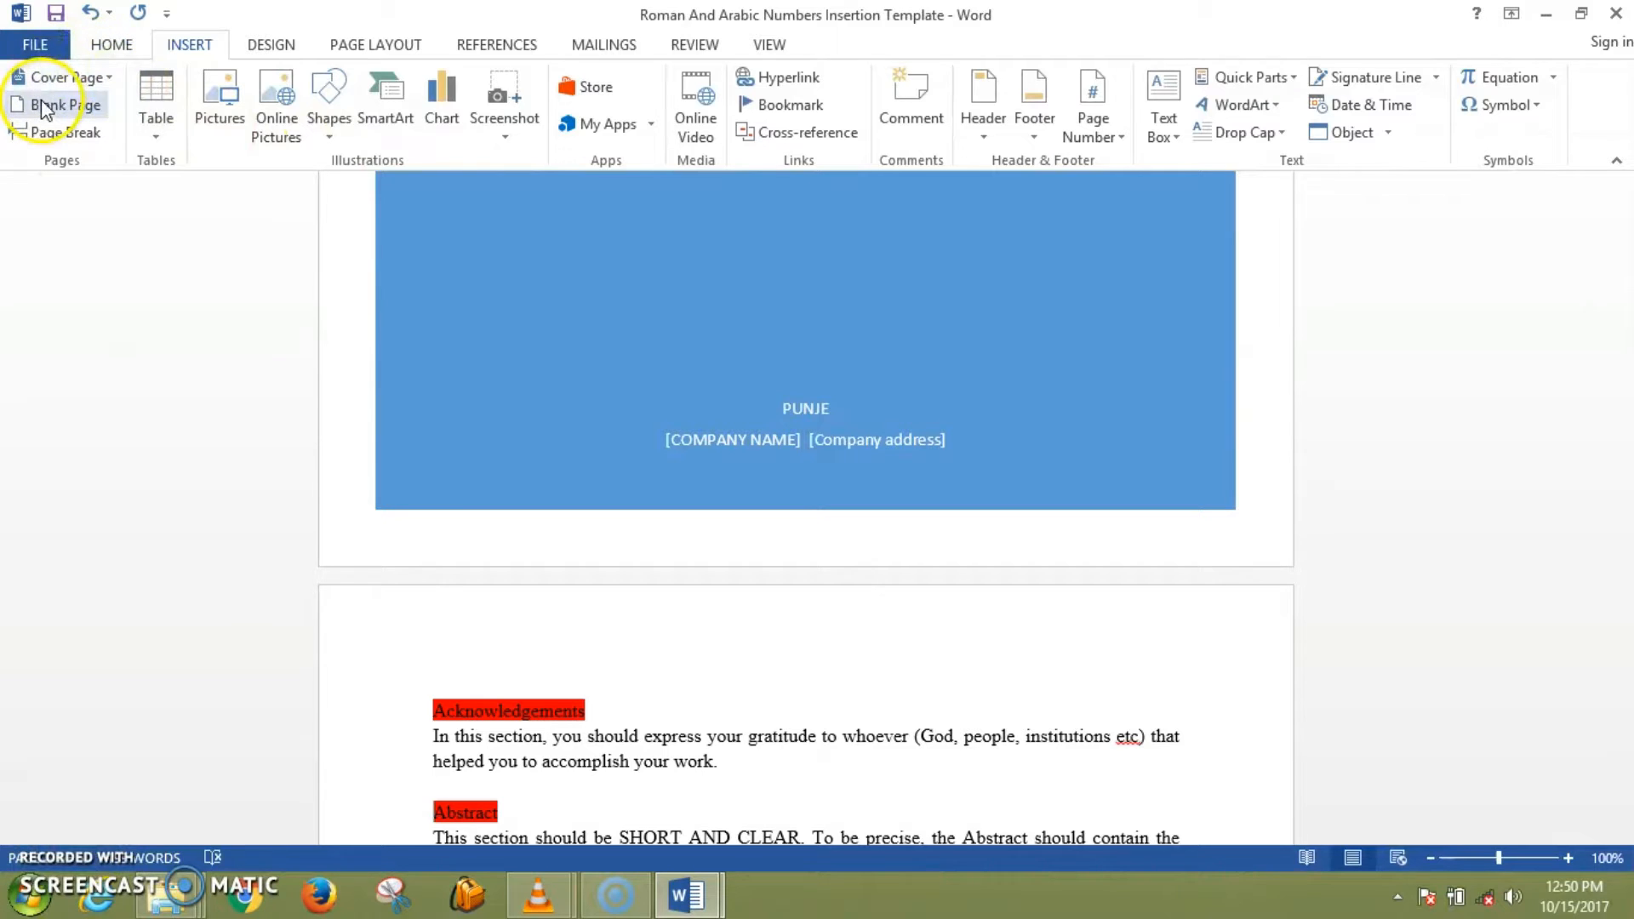
left_click(41, 103)
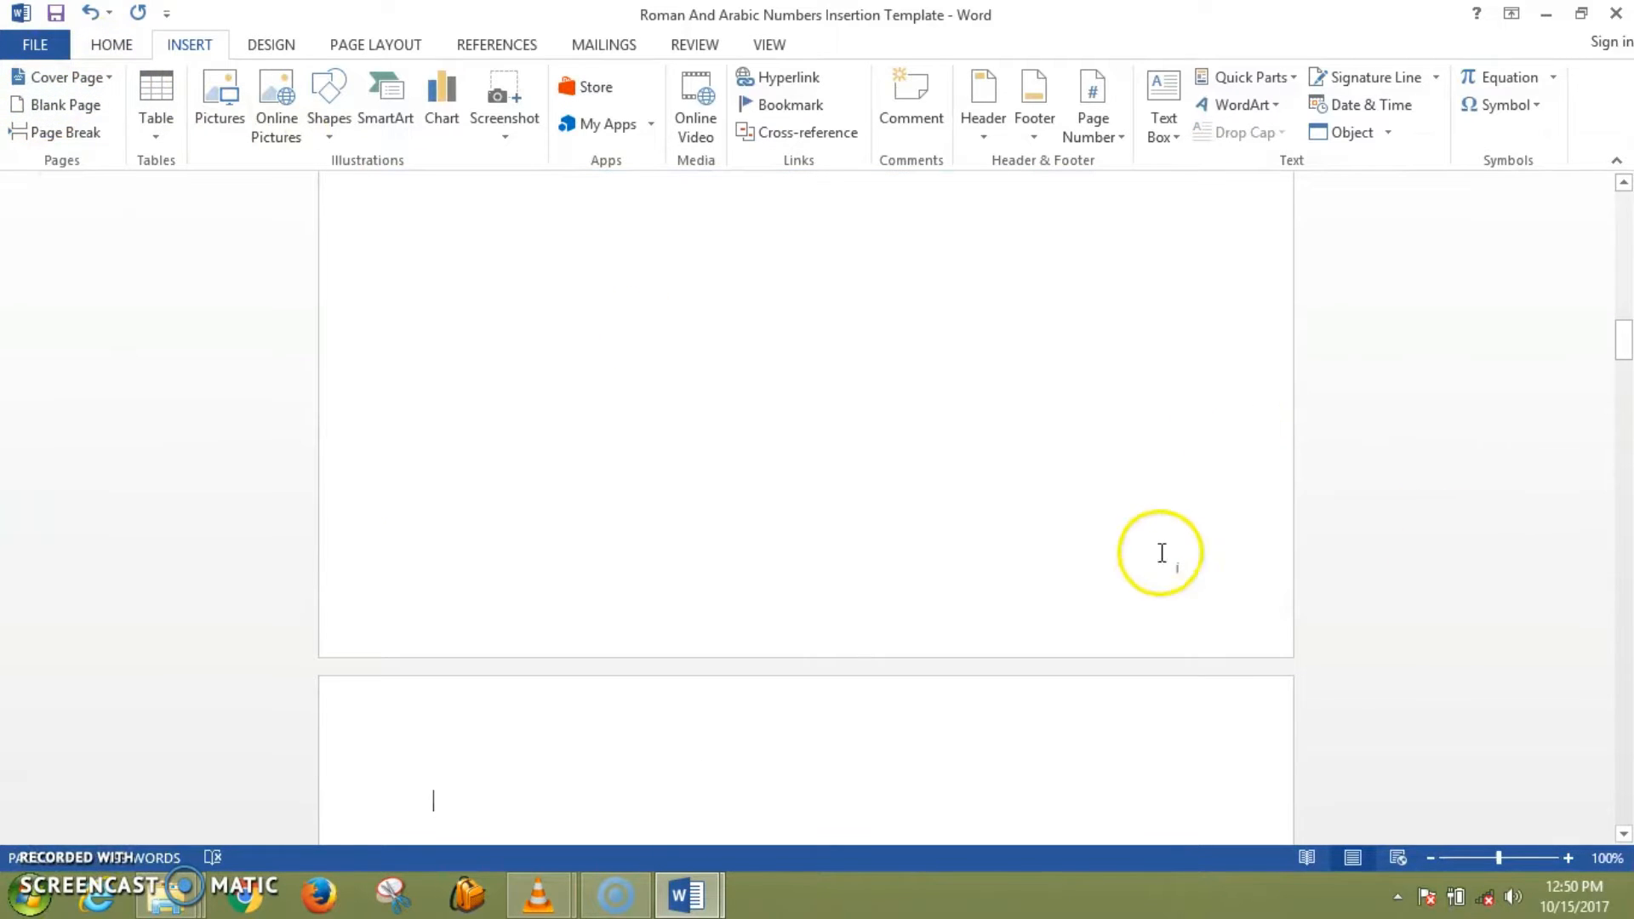
- Remove the surplus blank space above the Abstract heading so that it starts at the top of its page
left_click_drag(1624, 349, 1583, 361)
left_click(1101, 582)
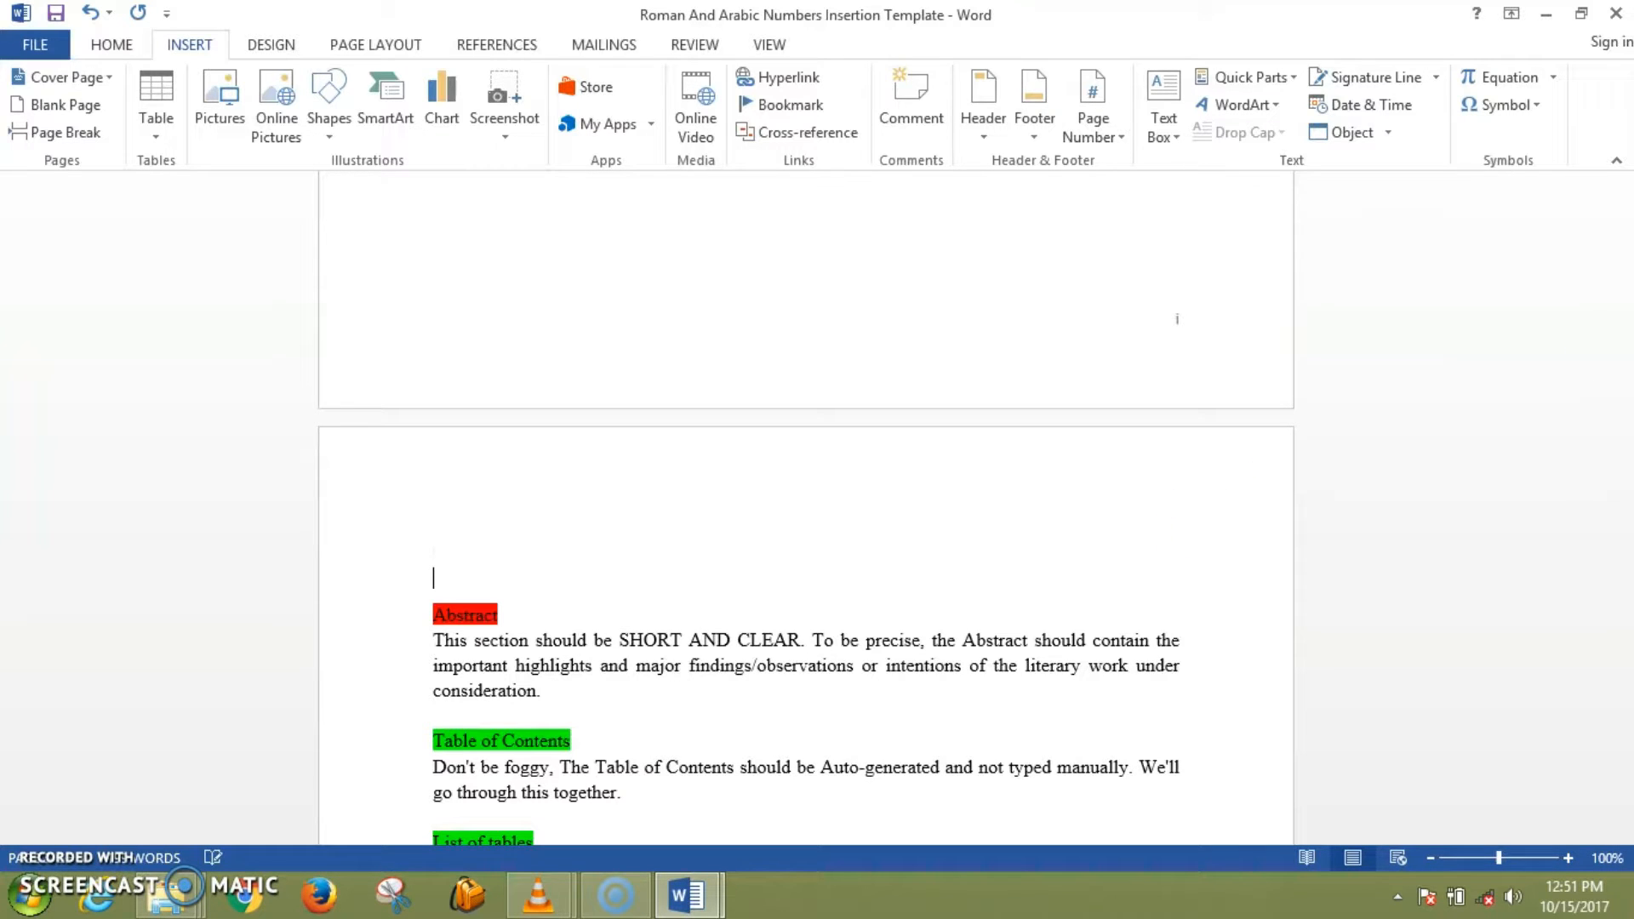
key("Delete")
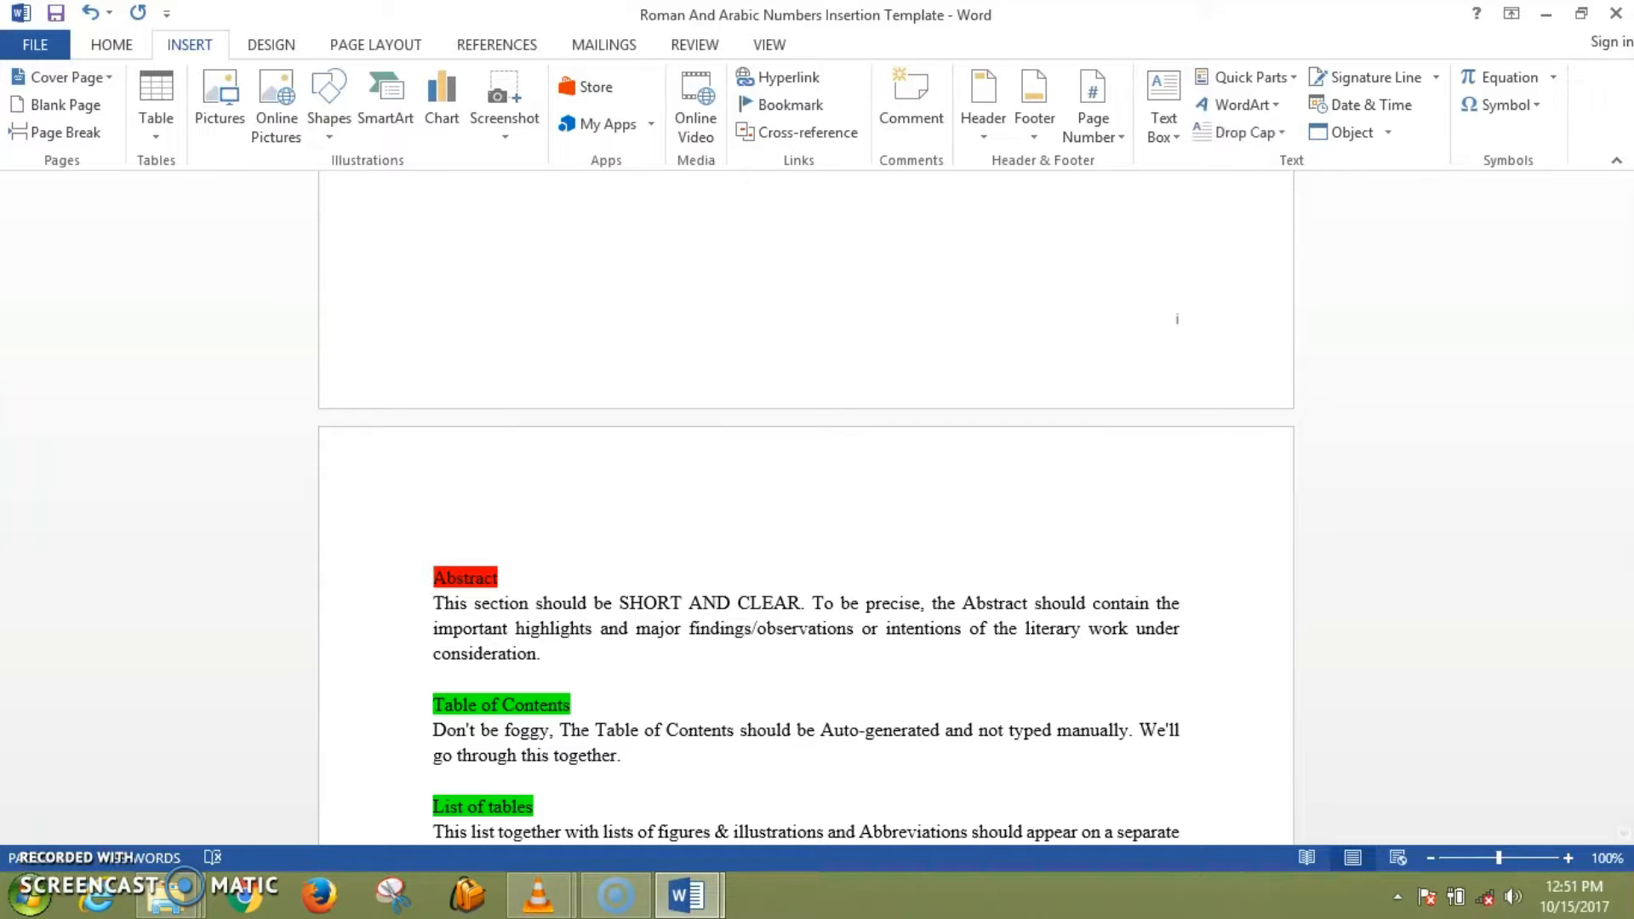
key("Delete")
key("Up")
key("Down")
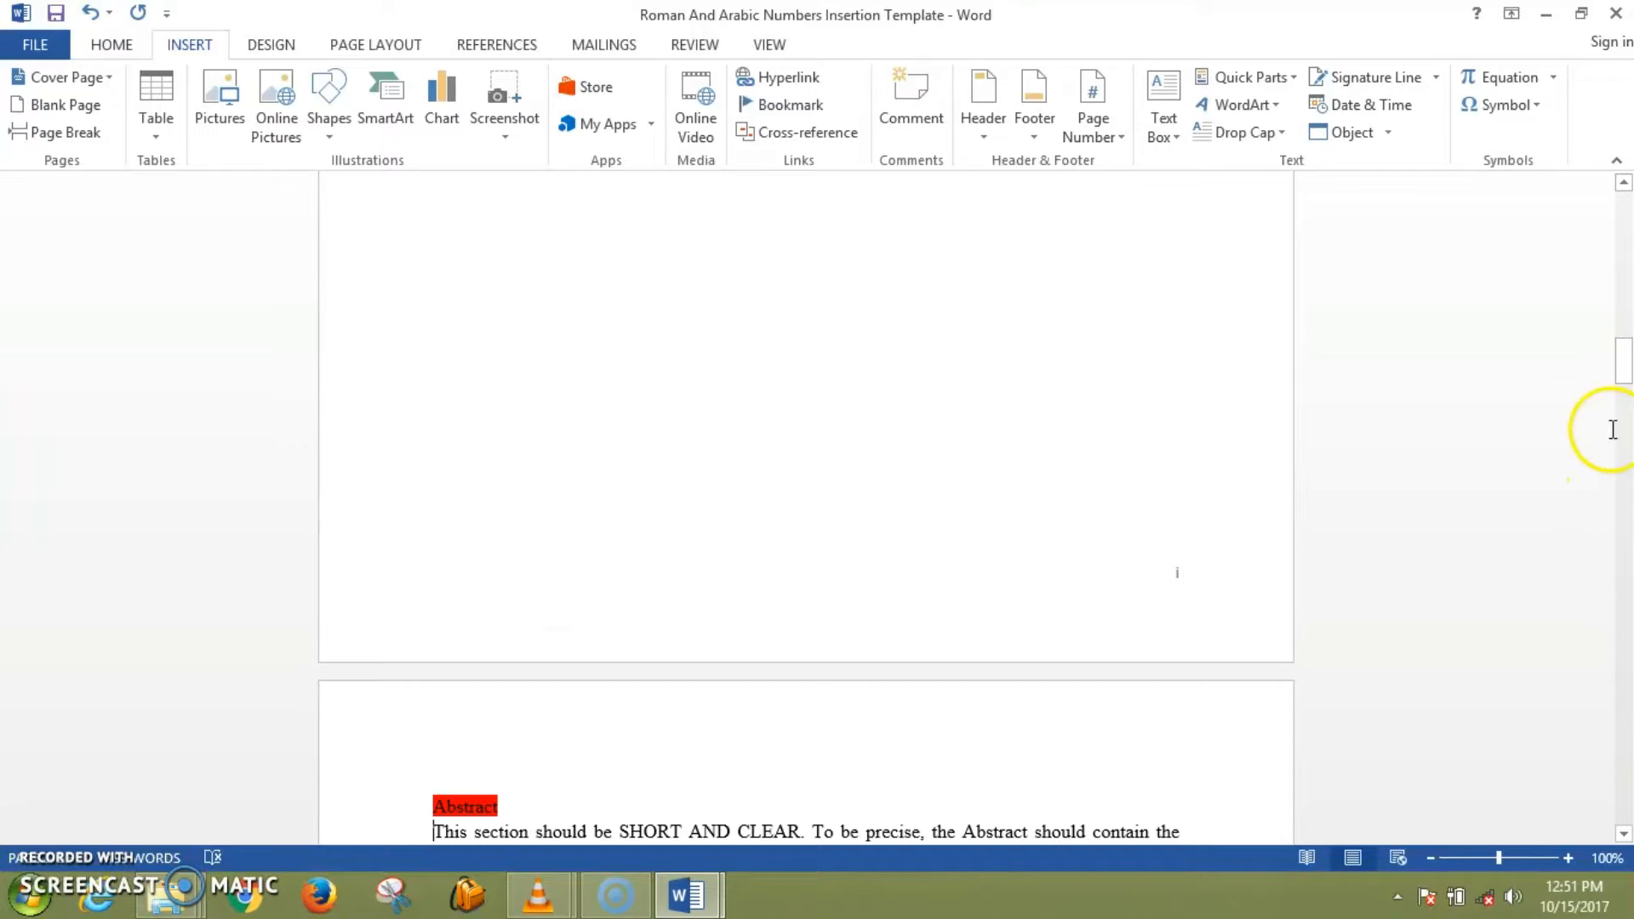
- Insert a blank page before the Table of Contents heading, after the Abstract text
mouse_move(1624, 366)
left_mouse_down()
mouse_move(1620, 419)
mouse_move(1622, 393)
left_mouse_up()
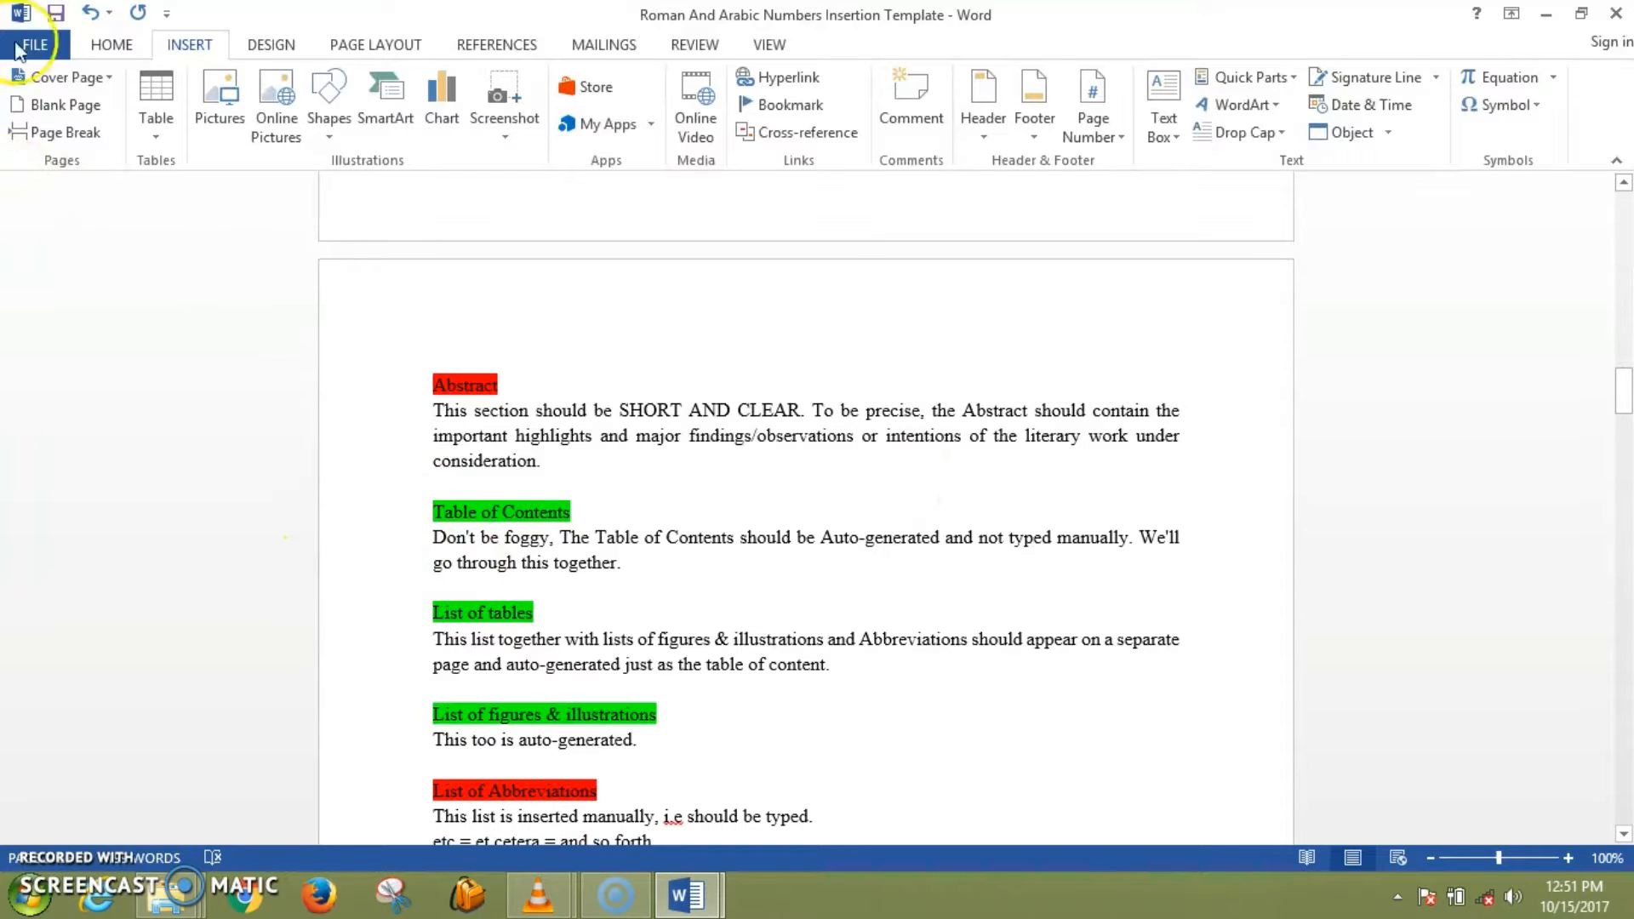
left_click(51, 107)
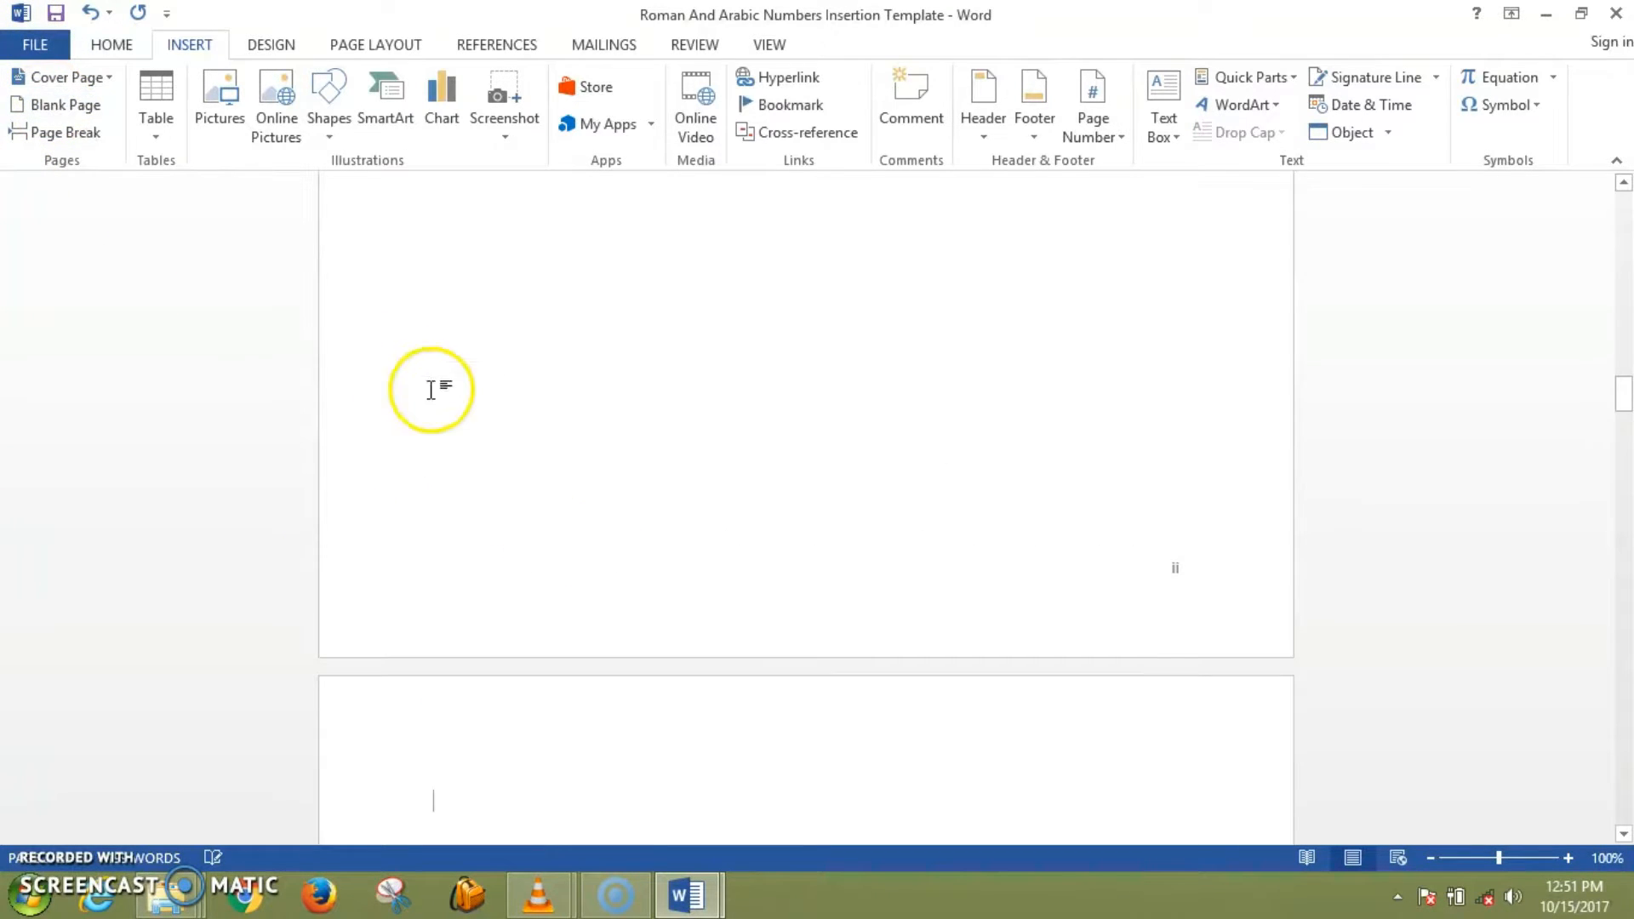
scroll(569, 769, "up", 5)
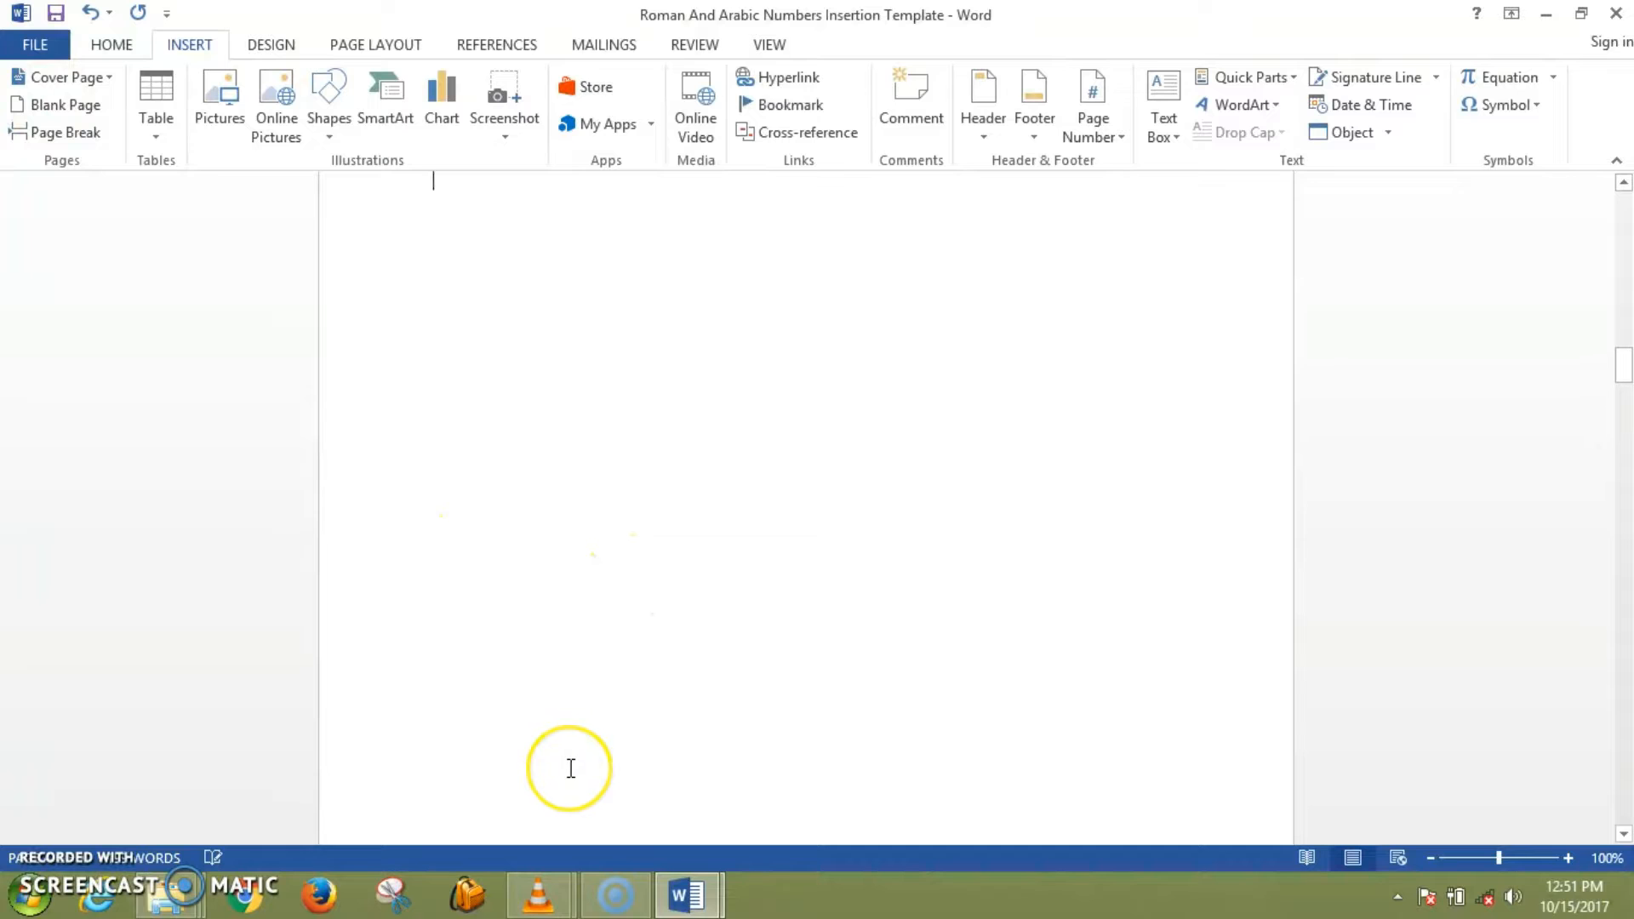
key("Up")
key("Up")
key("Up")
key("Down")
key("Down")
key("Down")
key("Down")
key("Down")
key("Down")
key("Down")
key("Down")
key("Down")
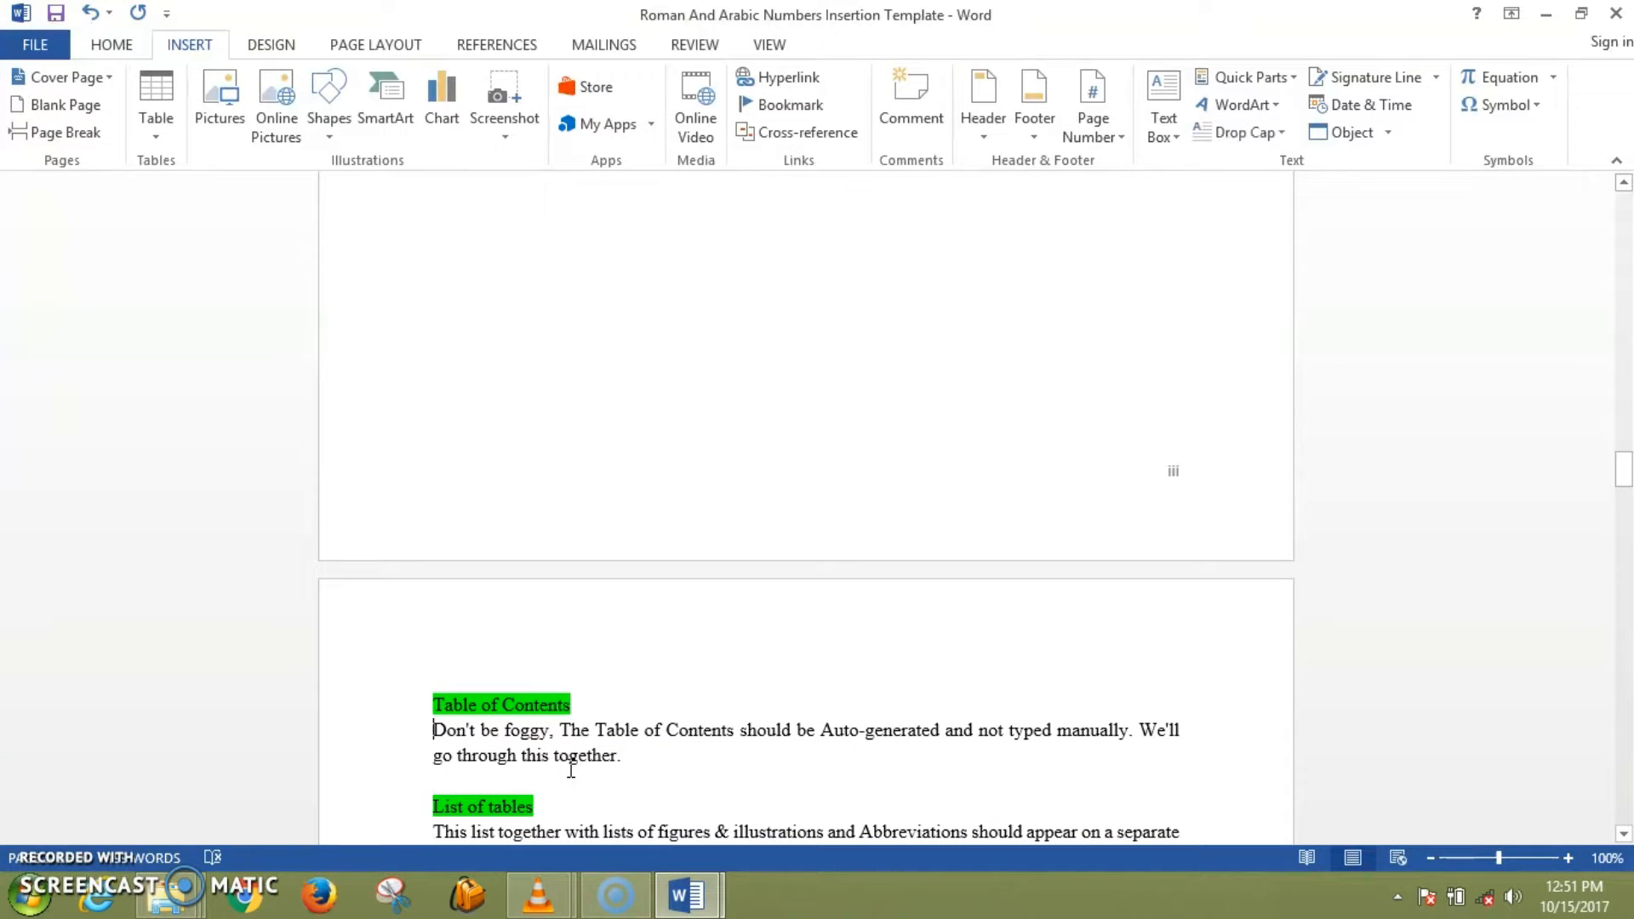
- Insert a blank page before the List of tables heading so that it starts on a separate page
left_click_drag(1621, 478, 1622, 495)
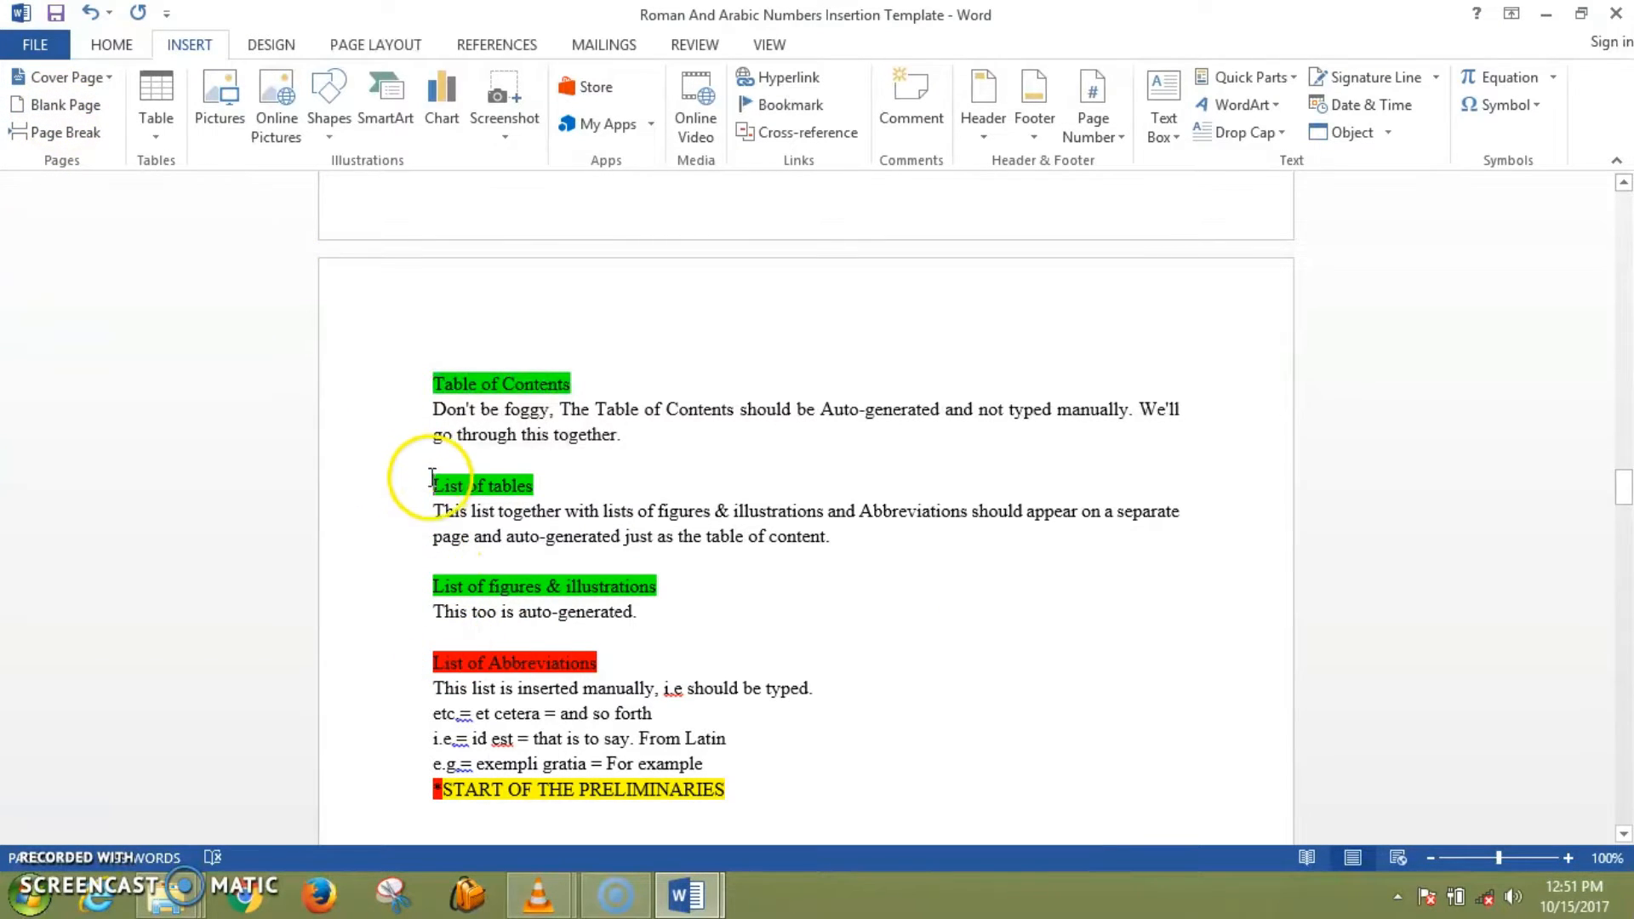
left_click(66, 104)
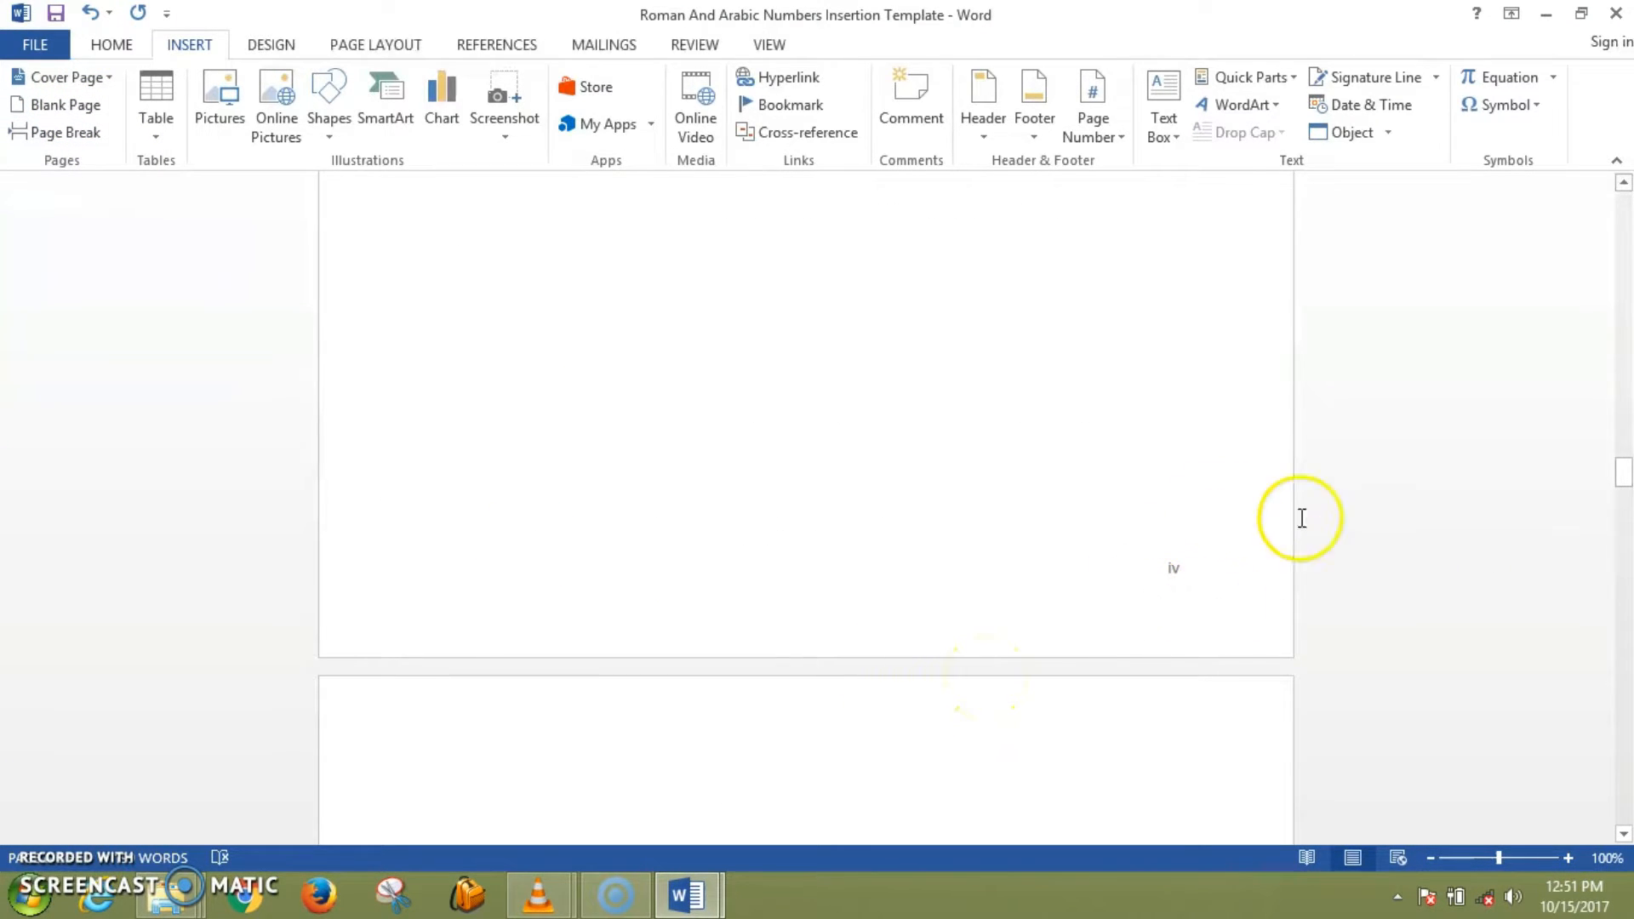
mouse_move(1622, 490)
left_mouse_down()
mouse_move(1609, 430)
mouse_move(1603, 495)
left_mouse_up()
left_click_drag(1599, 504, 1596, 523)
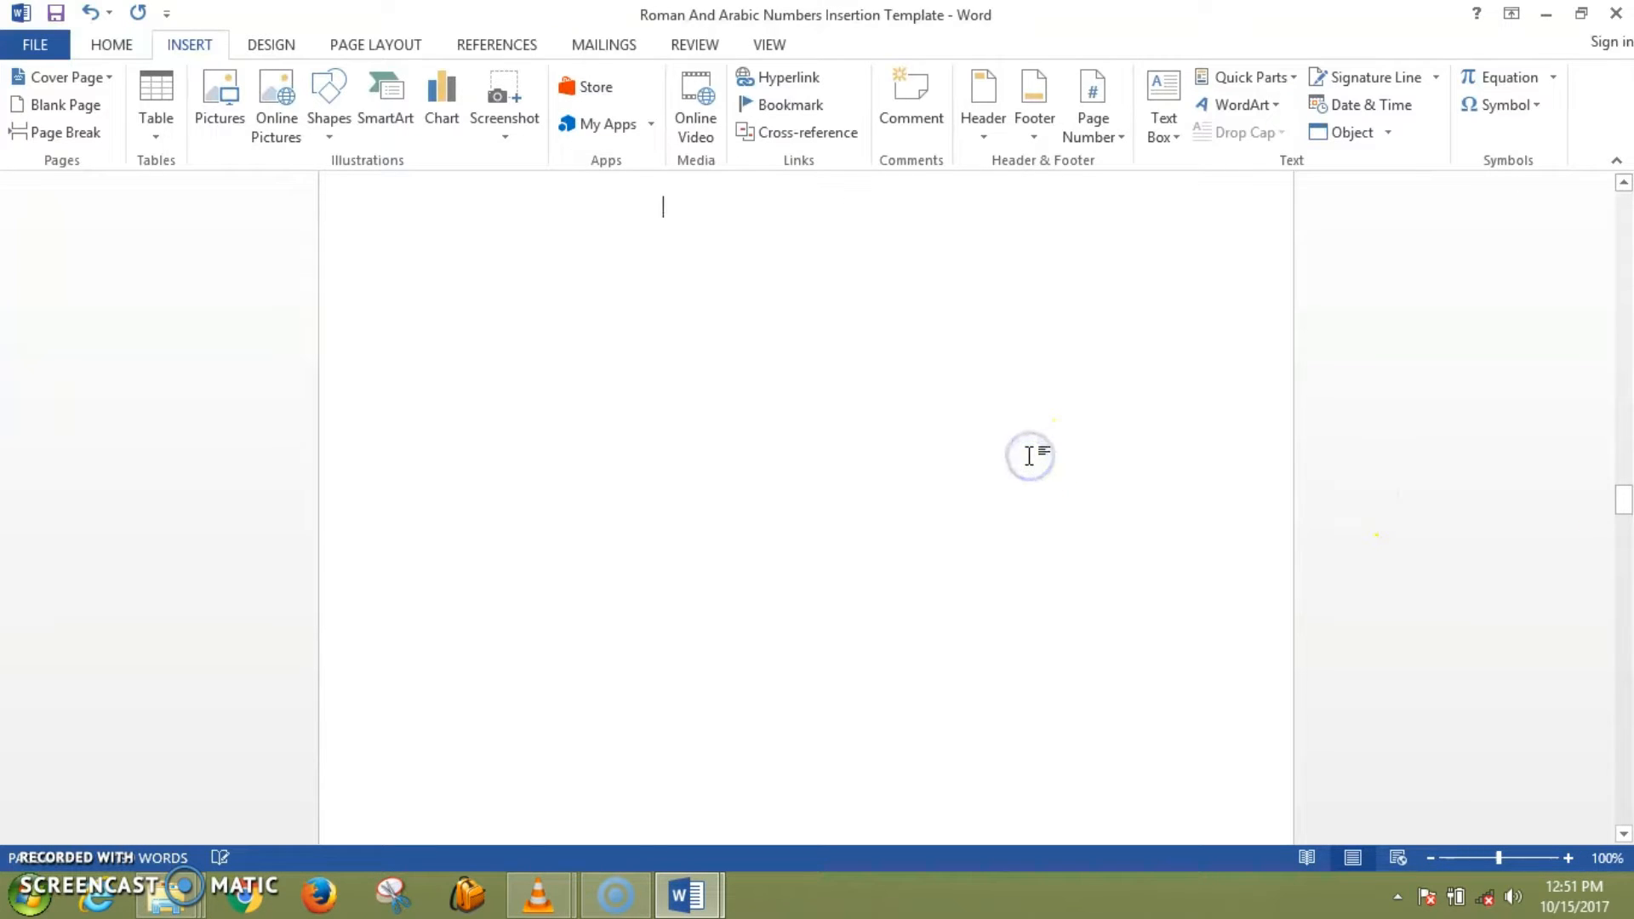
left_click(1457, 182)
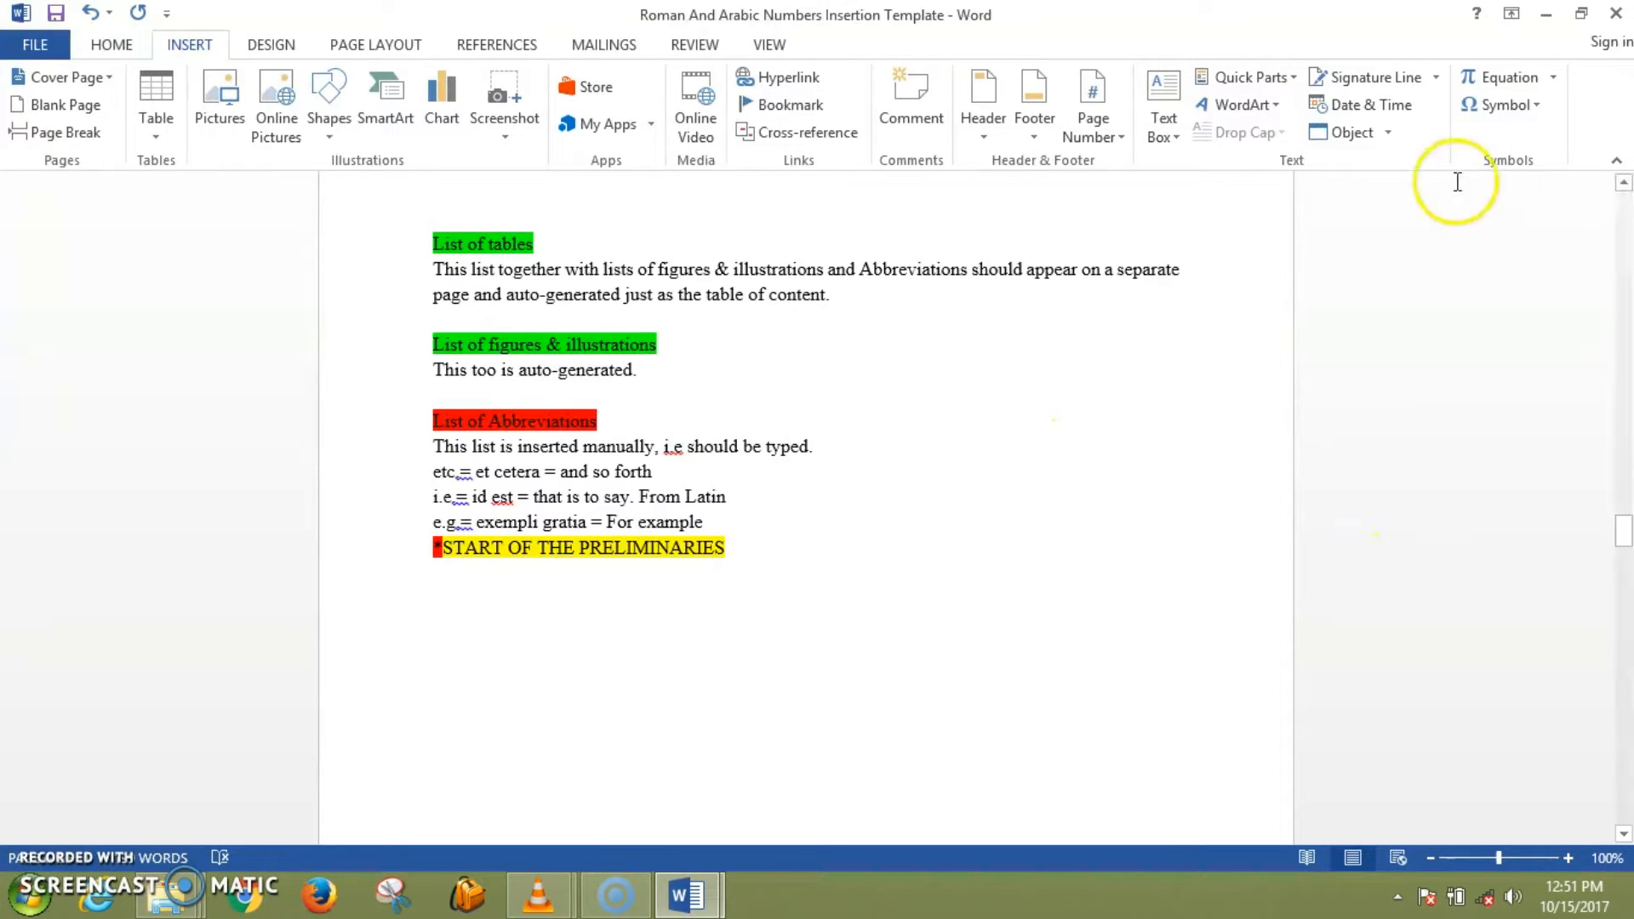
left_click(1624, 188)
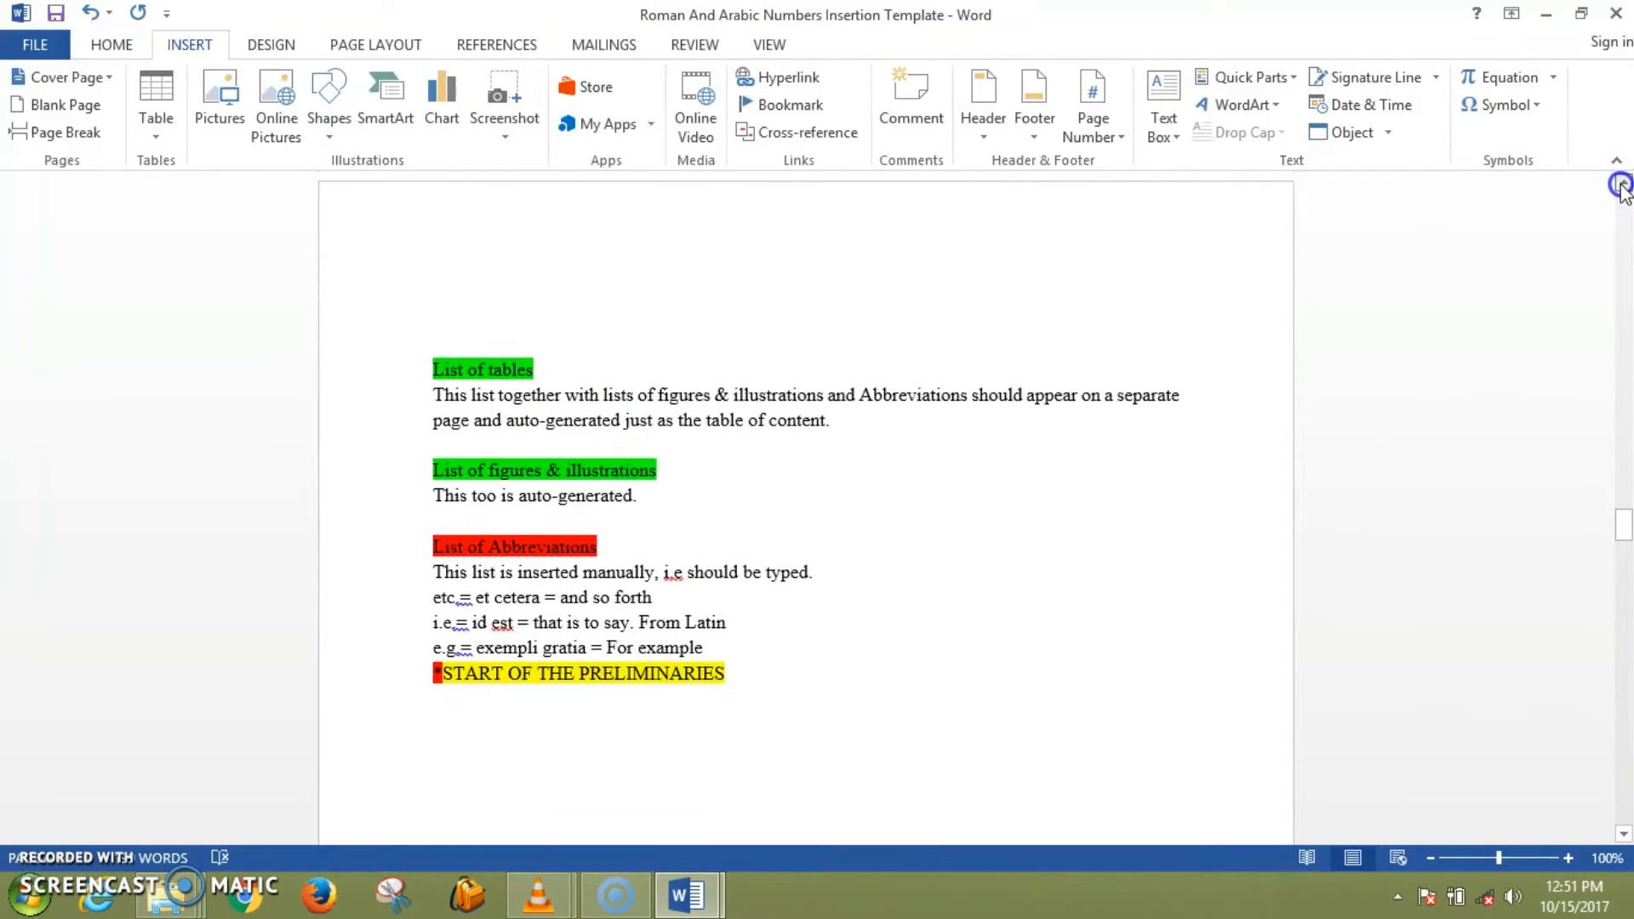
left_click_drag(1625, 187, 1621, 185)
- Insert a blank page before the List of Abbreviations heading and delete the surplus blank space it adds
left_click_drag(1624, 463, 1615, 523)
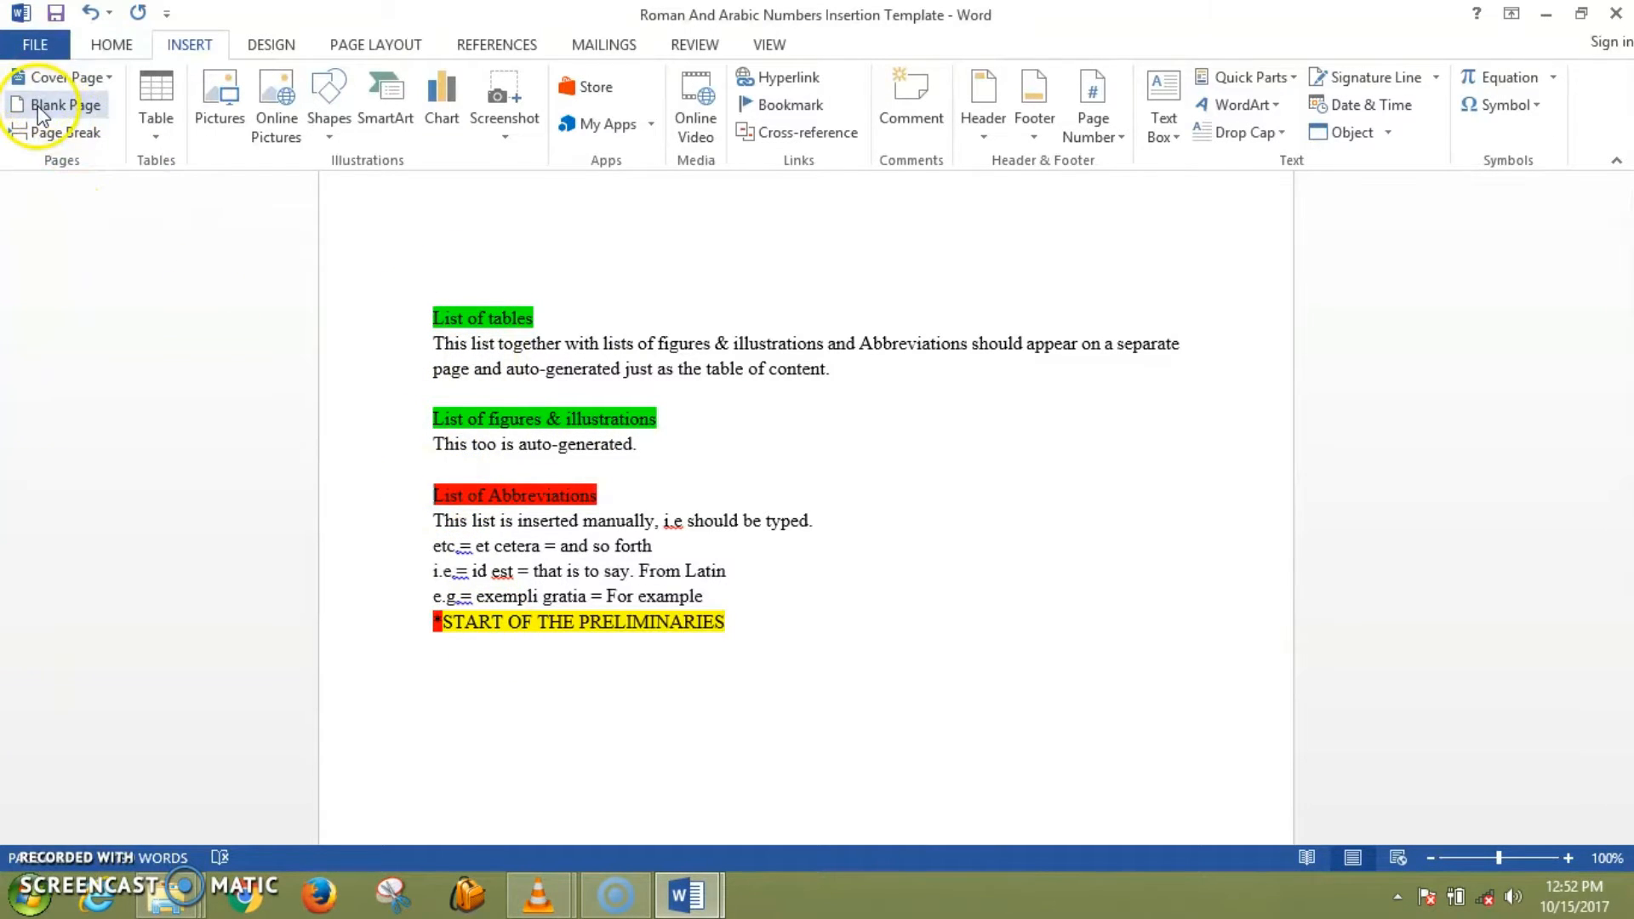
left_click(61, 104)
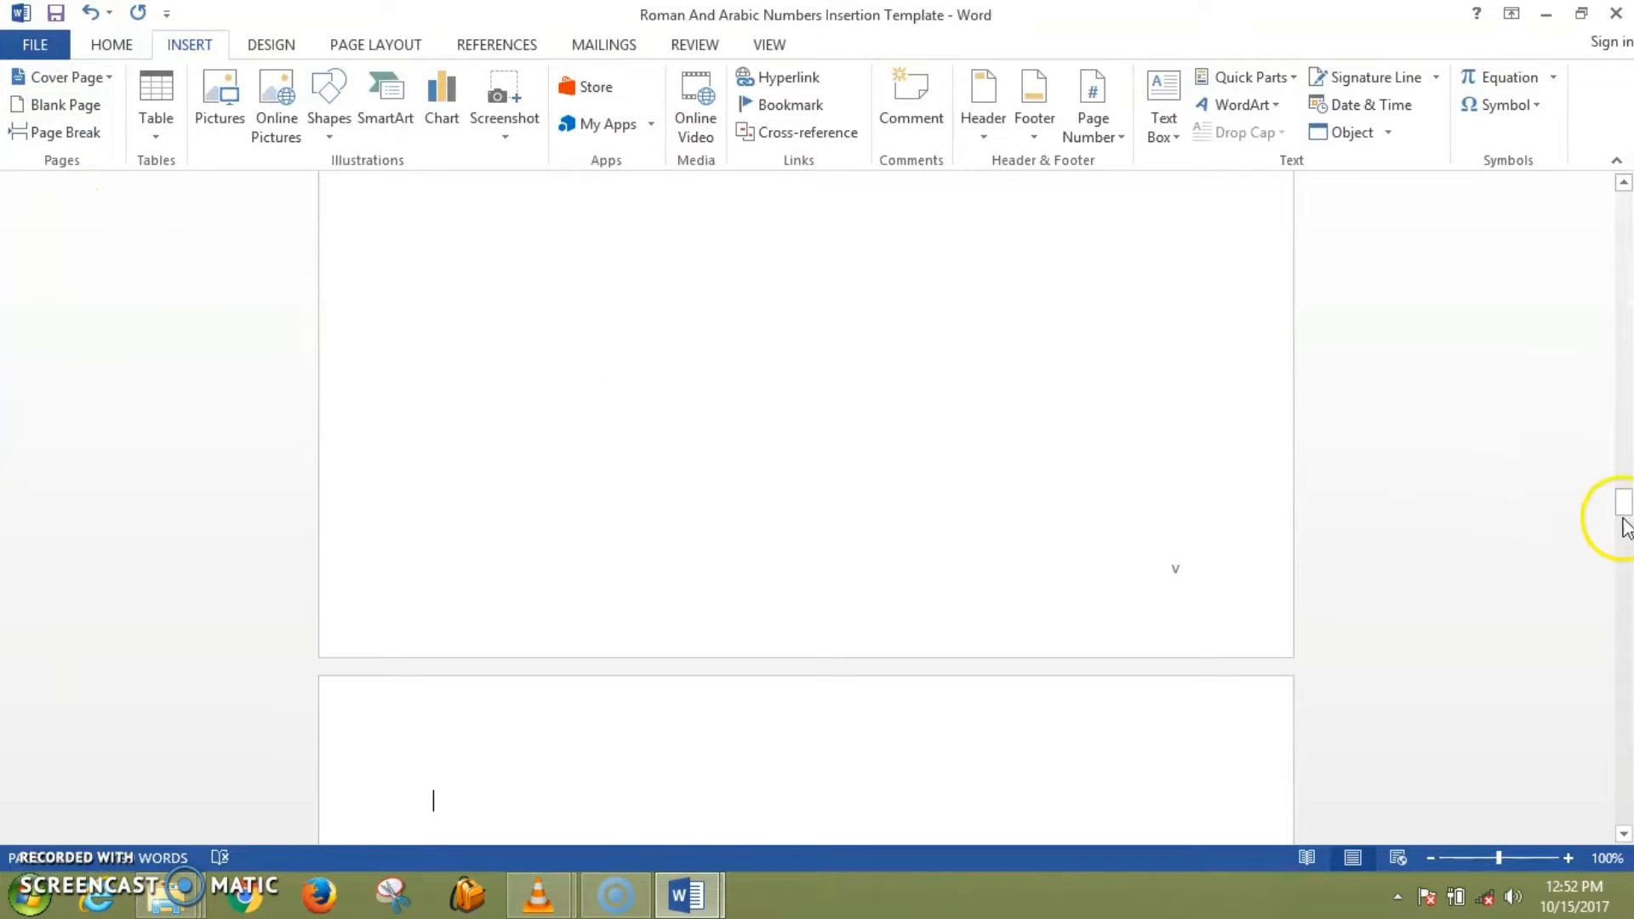
mouse_move(1624, 507)
left_mouse_down()
mouse_move(1621, 479)
mouse_move(1620, 533)
mouse_move(1620, 509)
left_mouse_up()
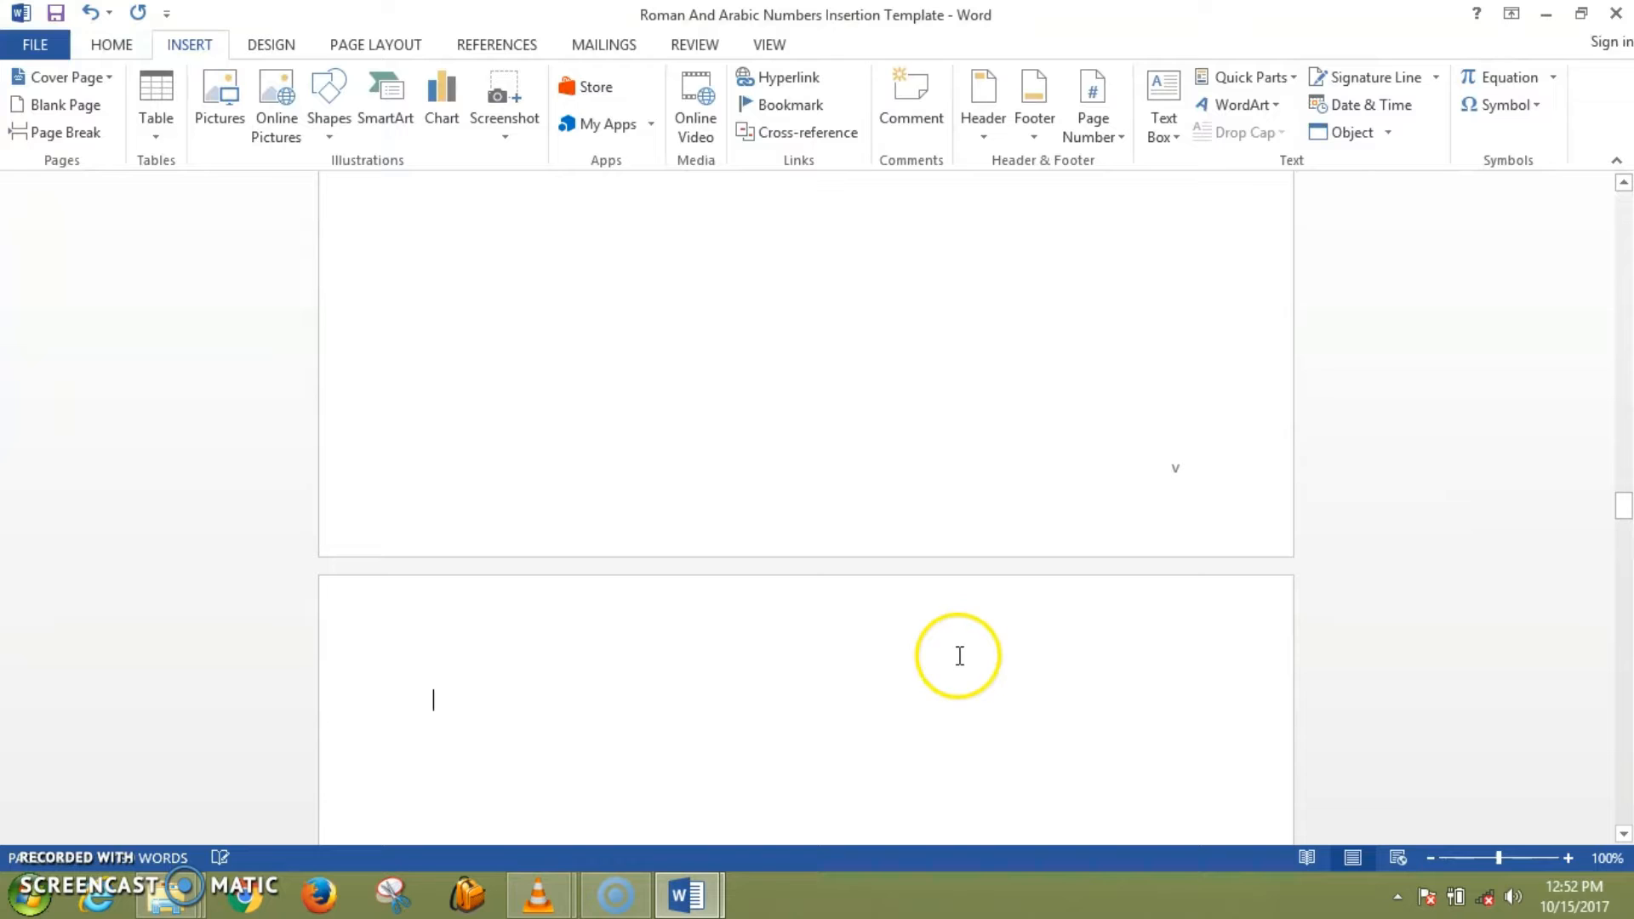
key("BackSpace")
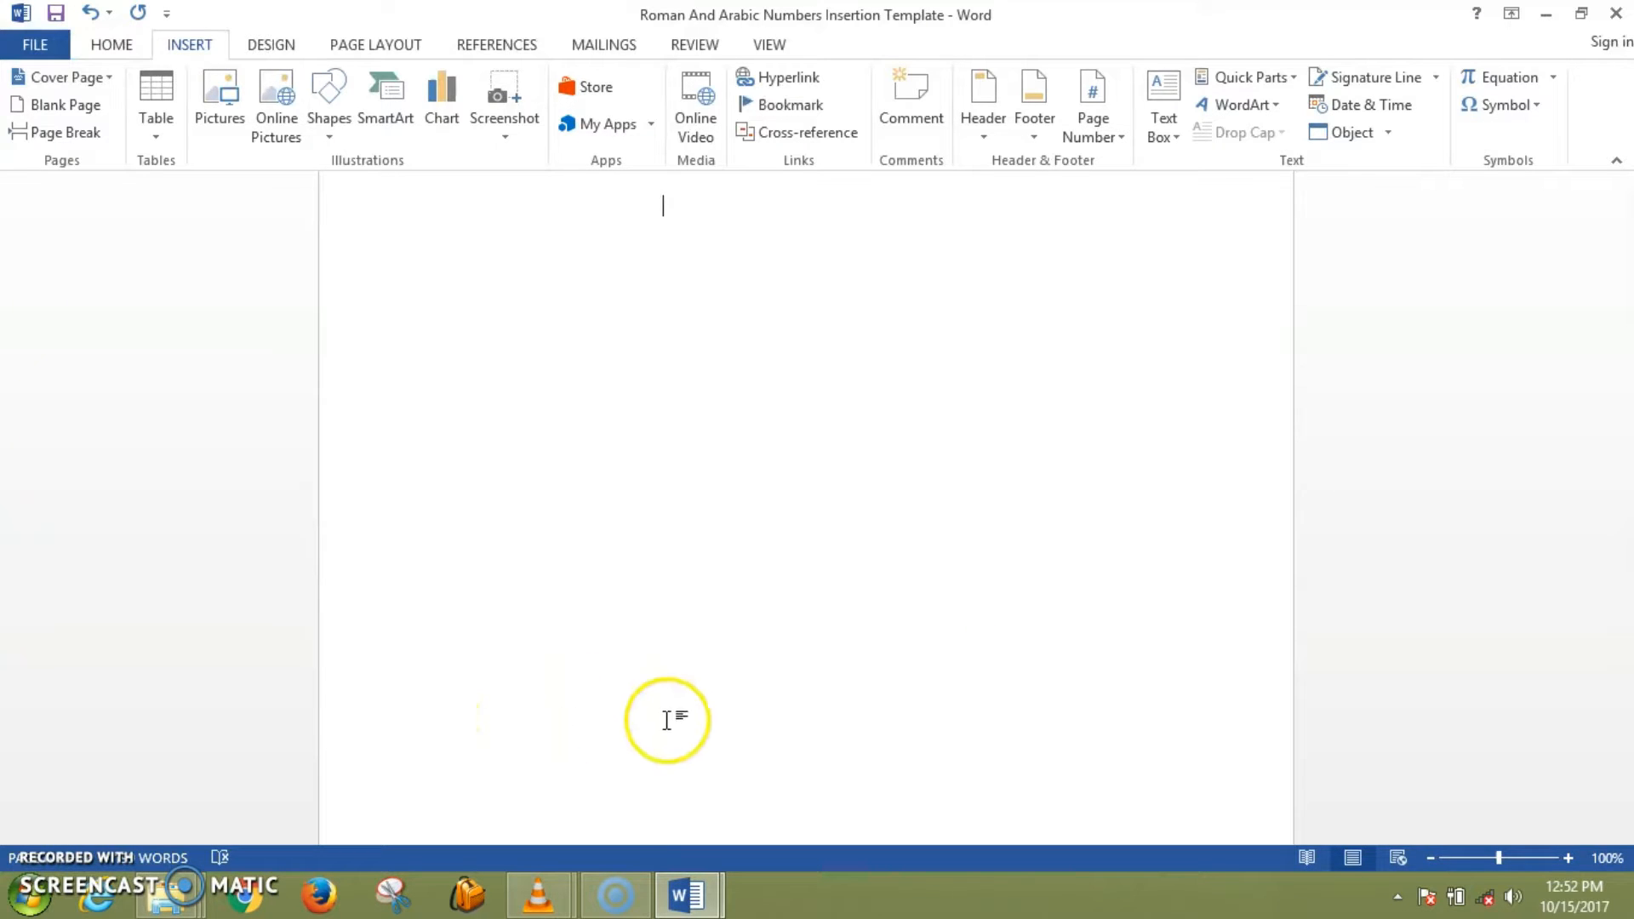
key("BackSpace")
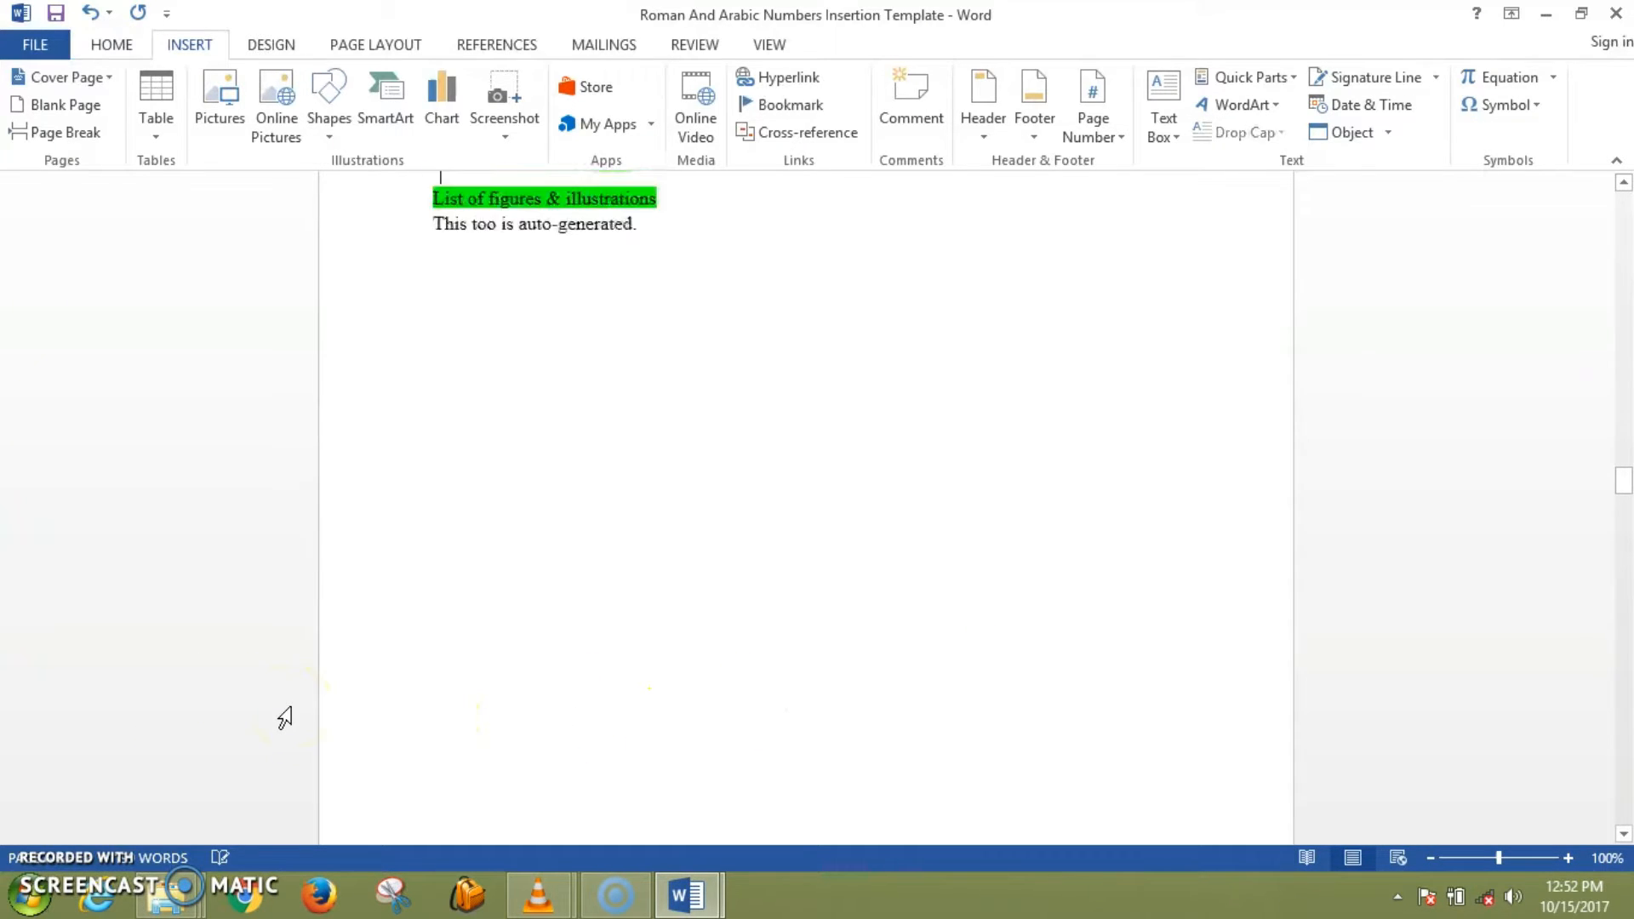
- Review the preliminary pages from List of figures & illustrations down to the template's LIST OF TABLES page
key("Down")
key("Down")
key("Down")
key("Down")
key("Down")
key("Down")
key("Down")
key("Down")
key("Down")
key("Down")
key("Down")
key("Down")
key("Down")
key("Down")
key("Down")
key("Down")
key("Down")
key("Down")
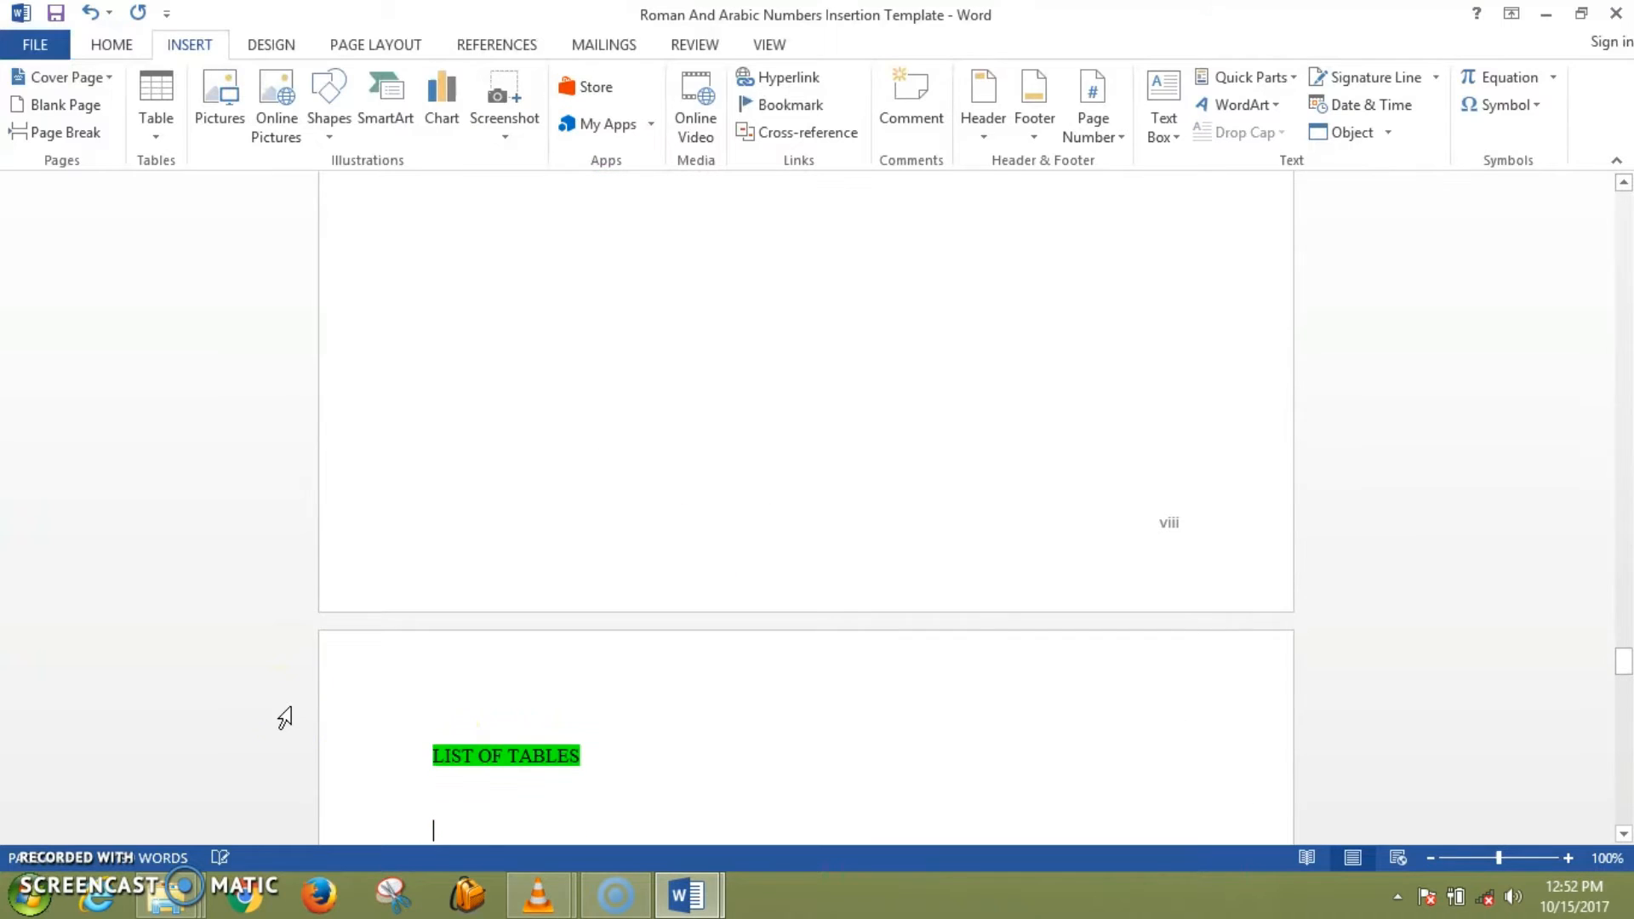
- Review the Roman-numbered pages before and after the template's LIST OF TABLES page
key("Down")
key("Down")
key("Down")
key("Down")
key("Down")
key("Down")
key("Down")
key("Down")
key("Down")
key("Down")
key("Down")
key("Down")
key("Down")
key("Down")
key("Down")
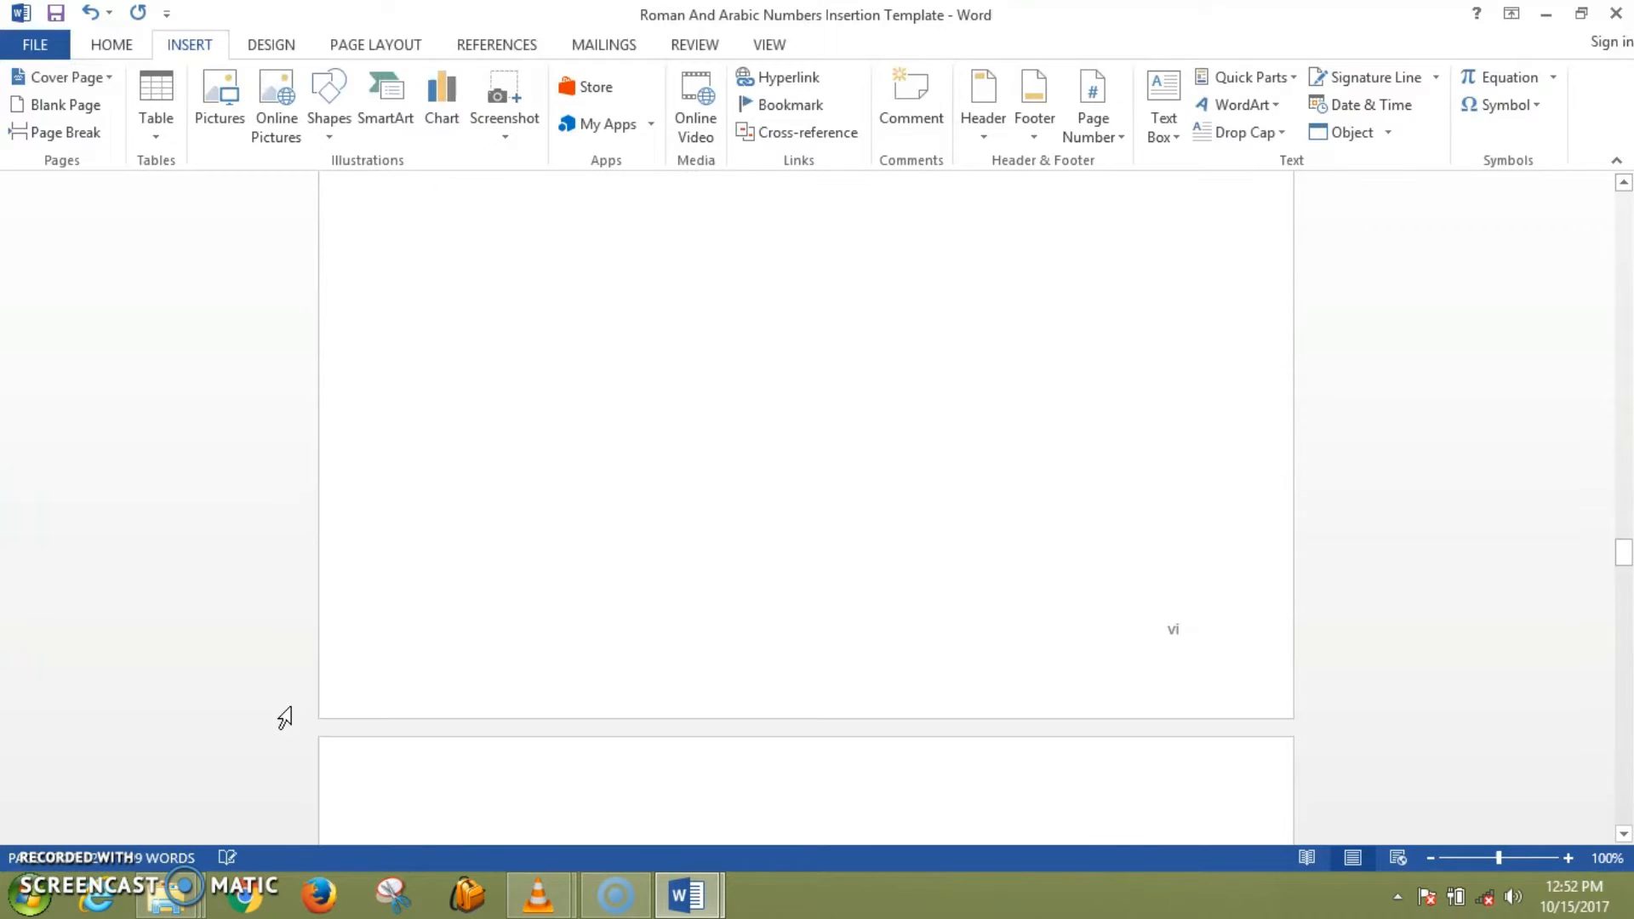
key("Down")
key("Down")
key("Down")
key("Down")
key("Down")
key("Down")
key("Down")
key("Down")
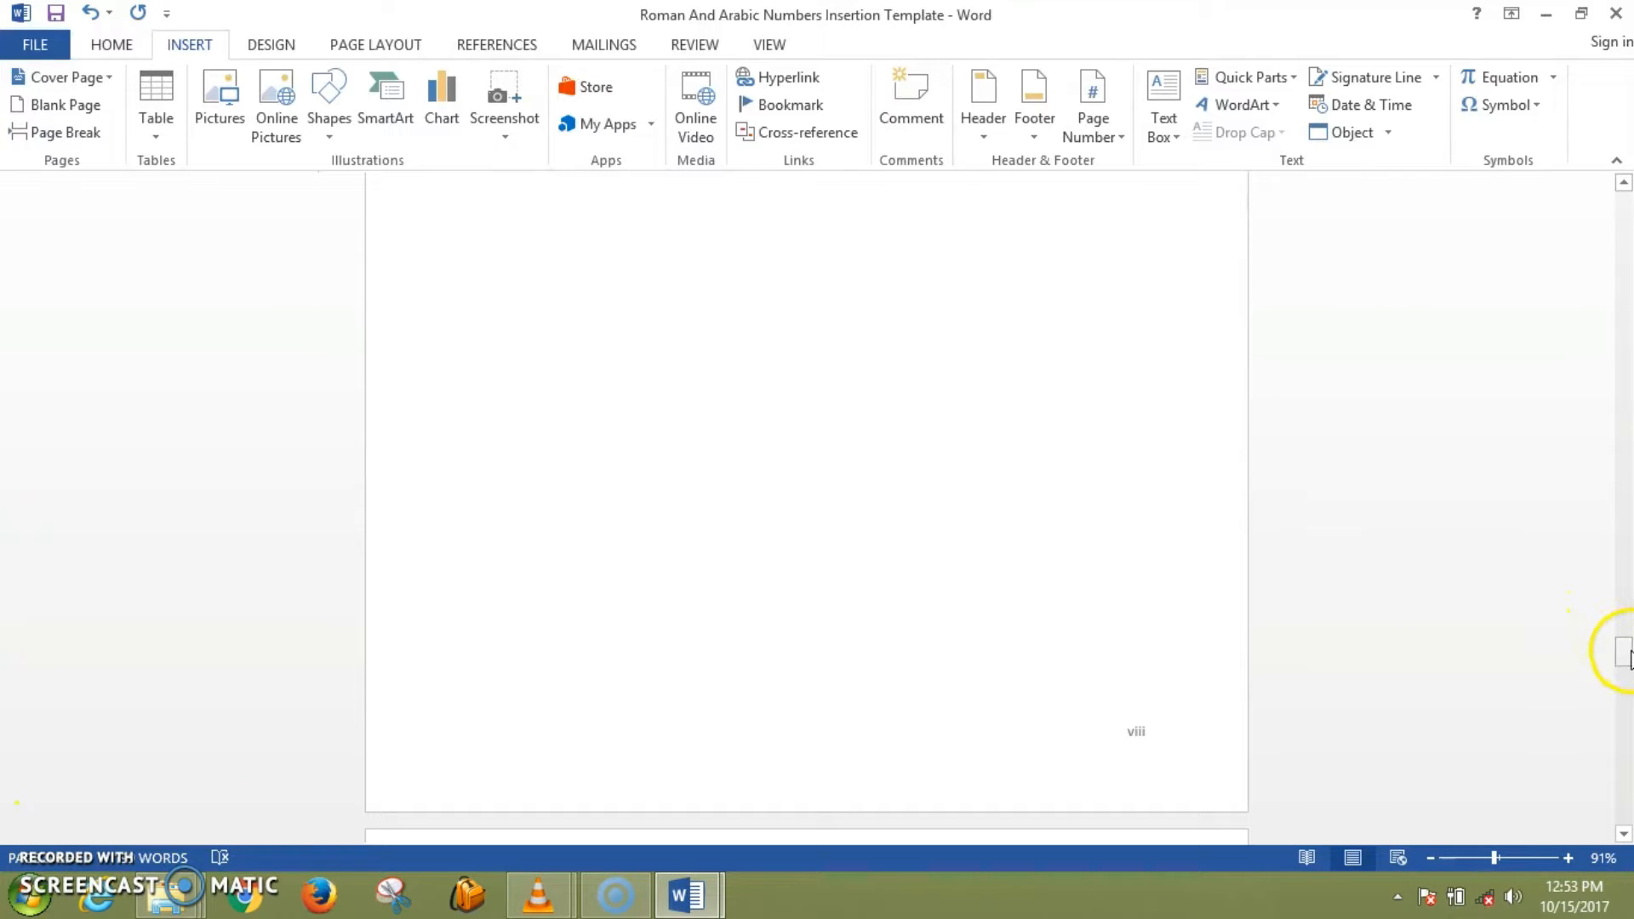
- Delete the surplus blank space around the copied List of Abbreviations section
left_click_drag(1625, 654, 1575, 503)
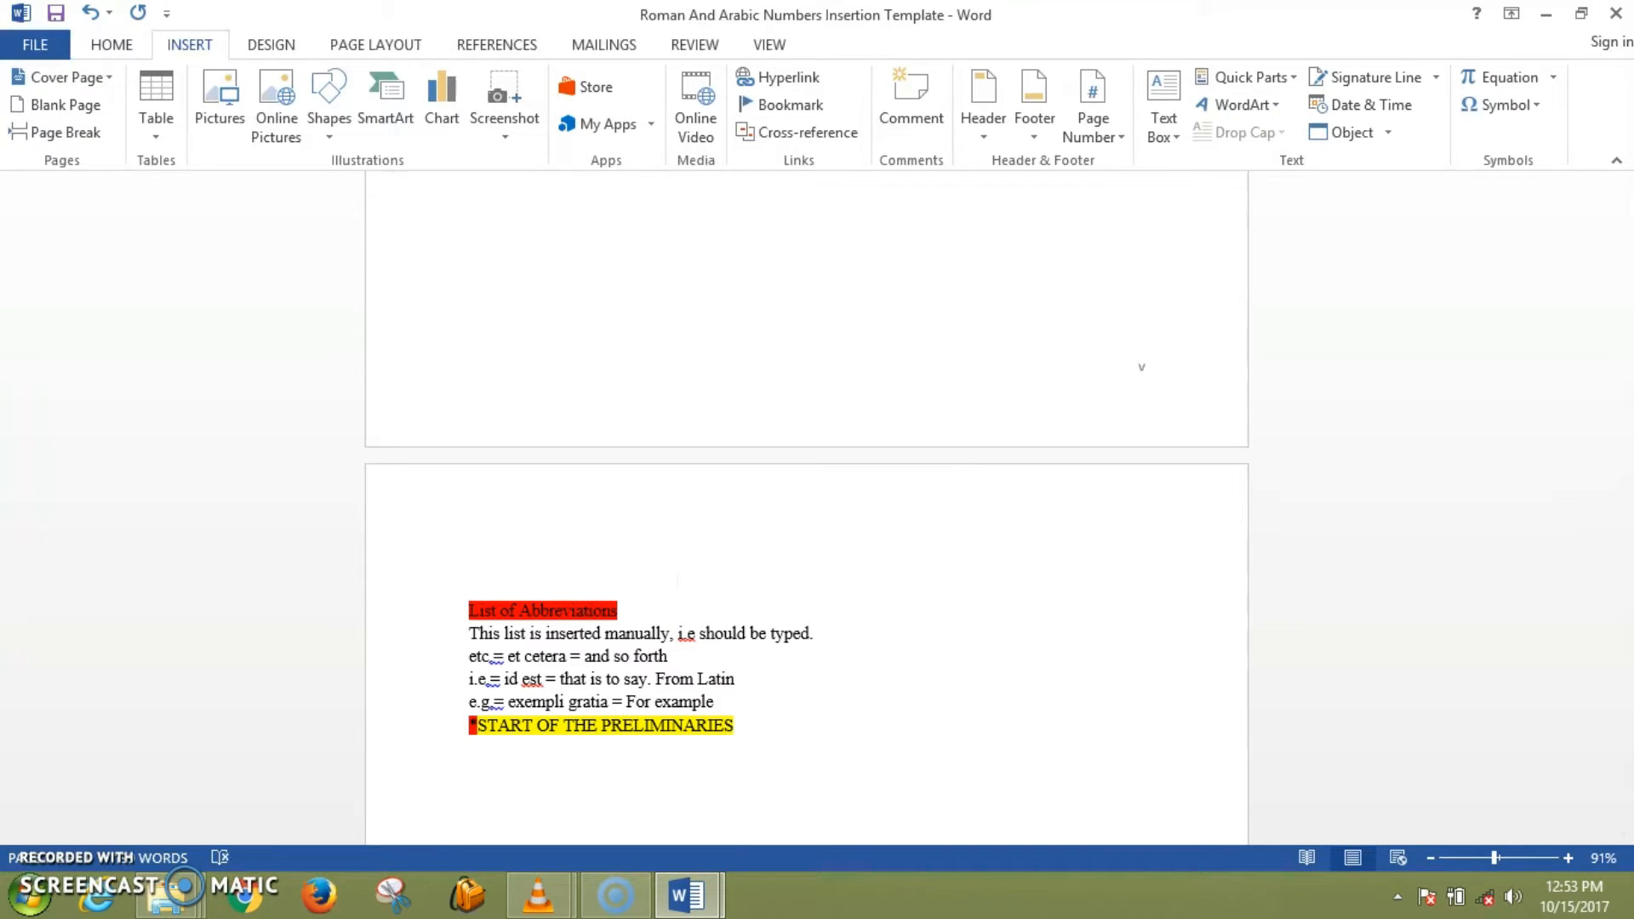
key("Delete")
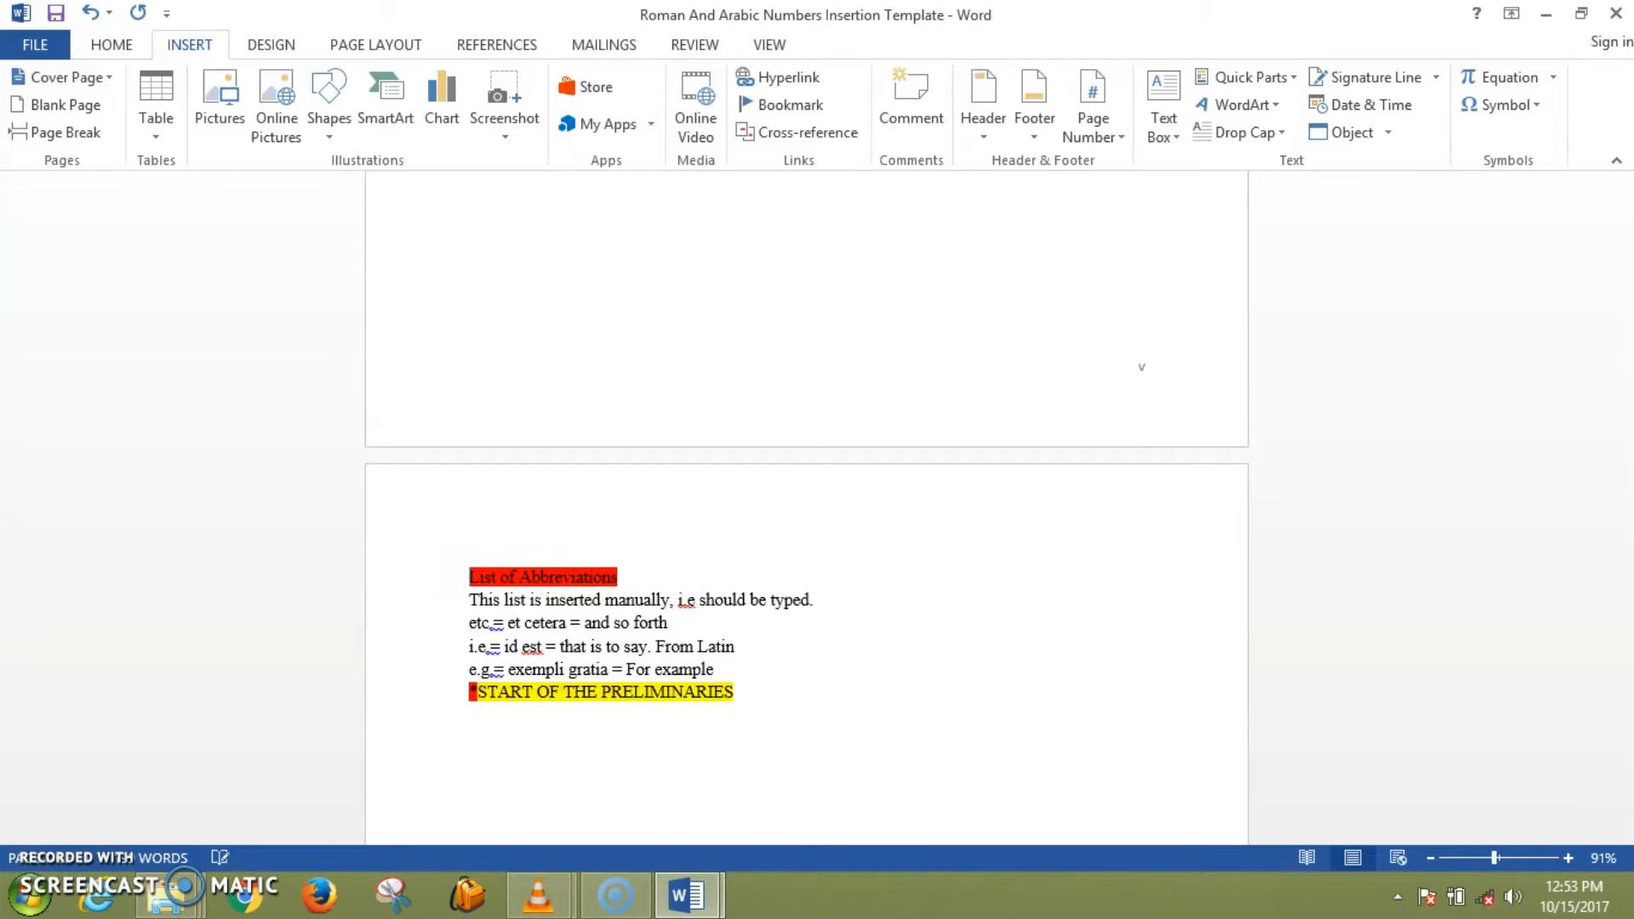
key("BackSpace")
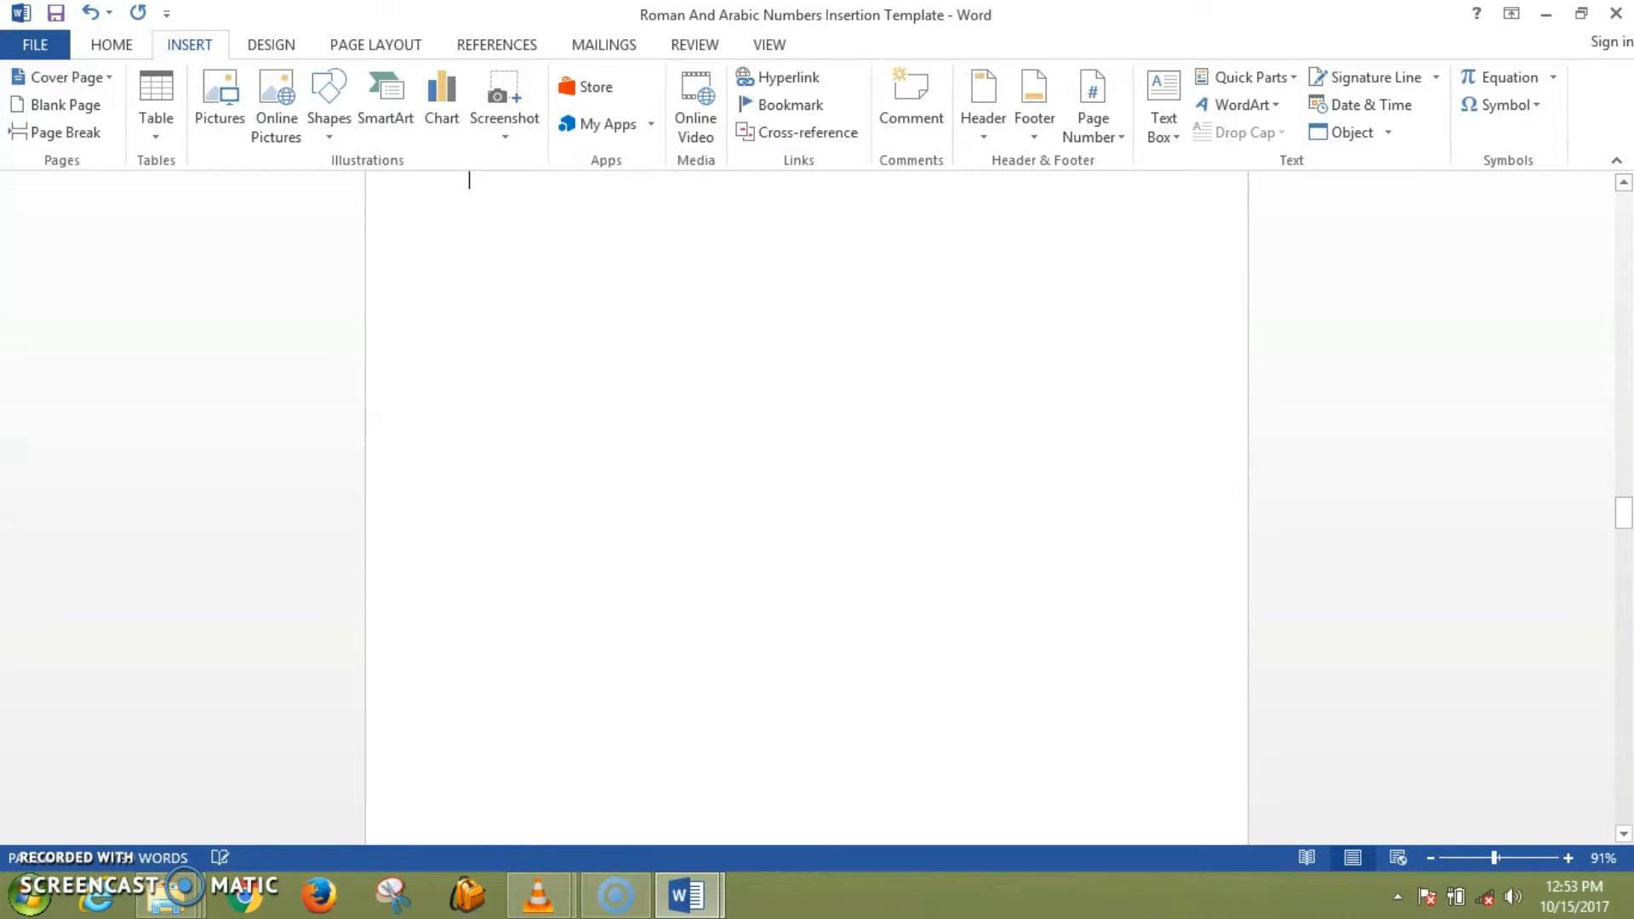
scroll(1341, 599, "down", 5)
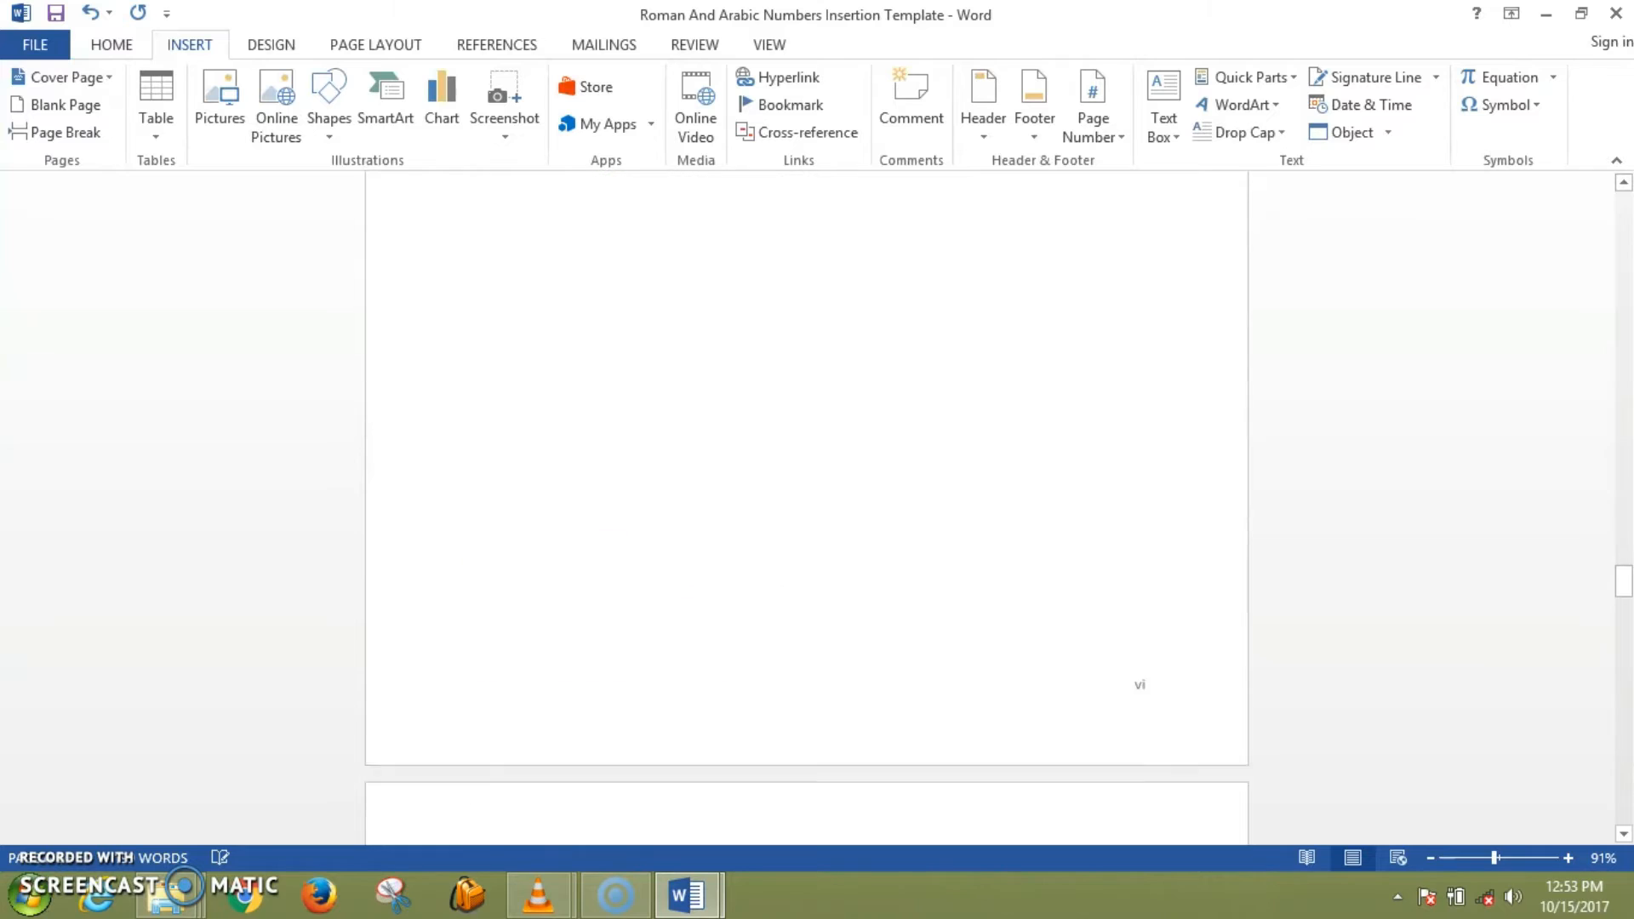
- Check the template pages from LIST OF TABLES to START OF THE REAL CONTENT and delete the surplus blank lines above the Table of Contents heading
left_click(1468, 860)
left_click_drag(1627, 568, 1624, 672)
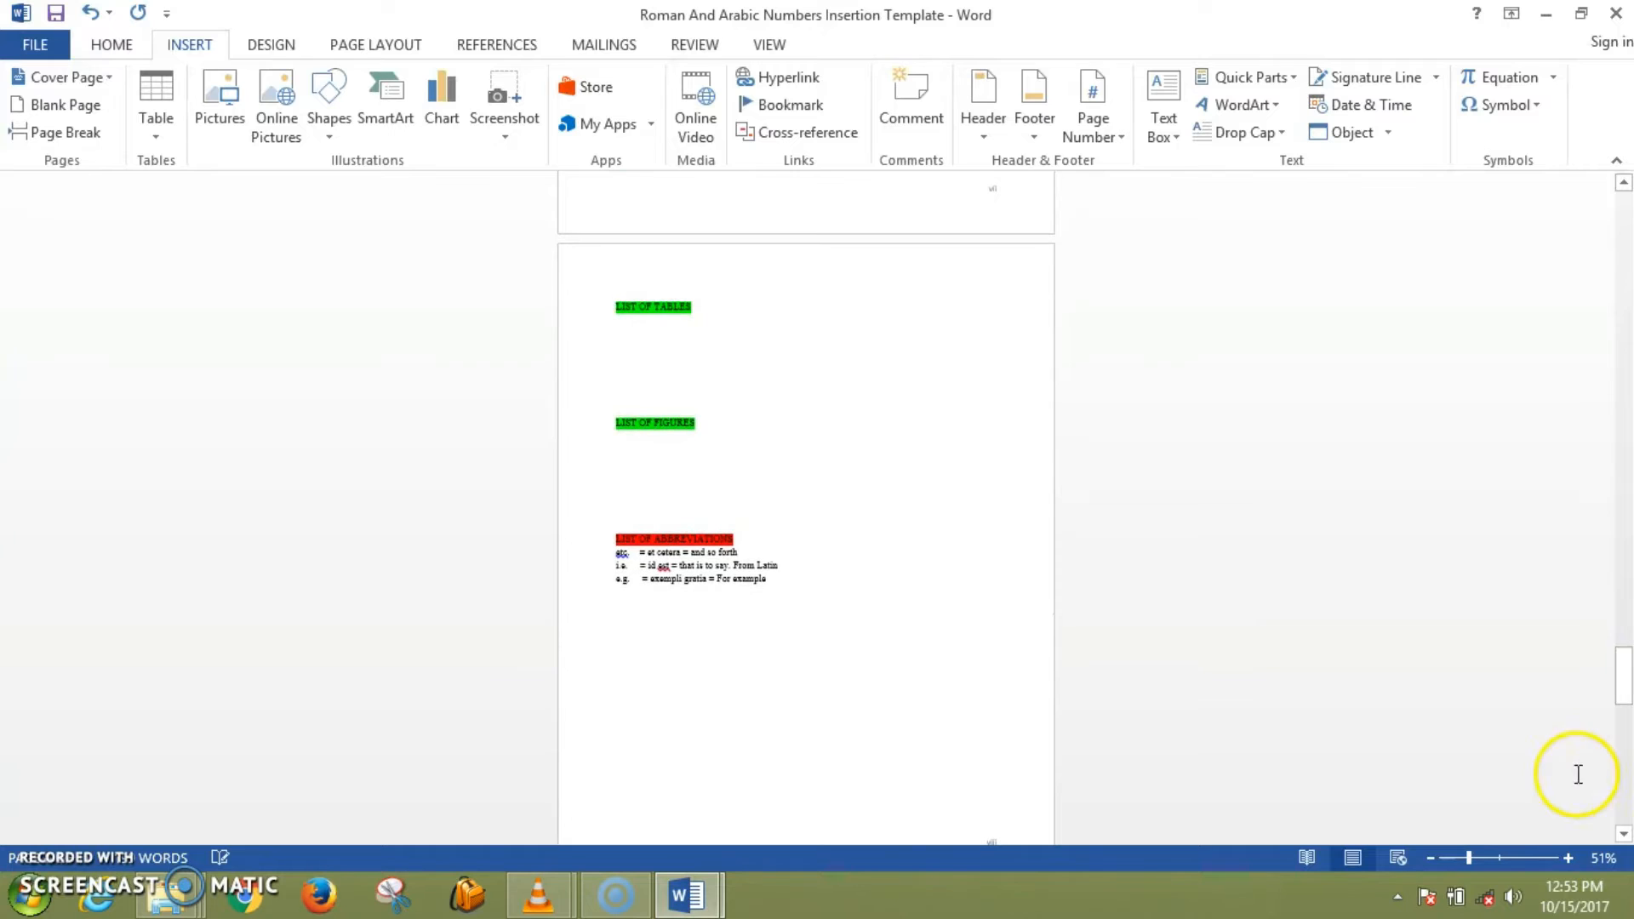
left_click(1484, 858)
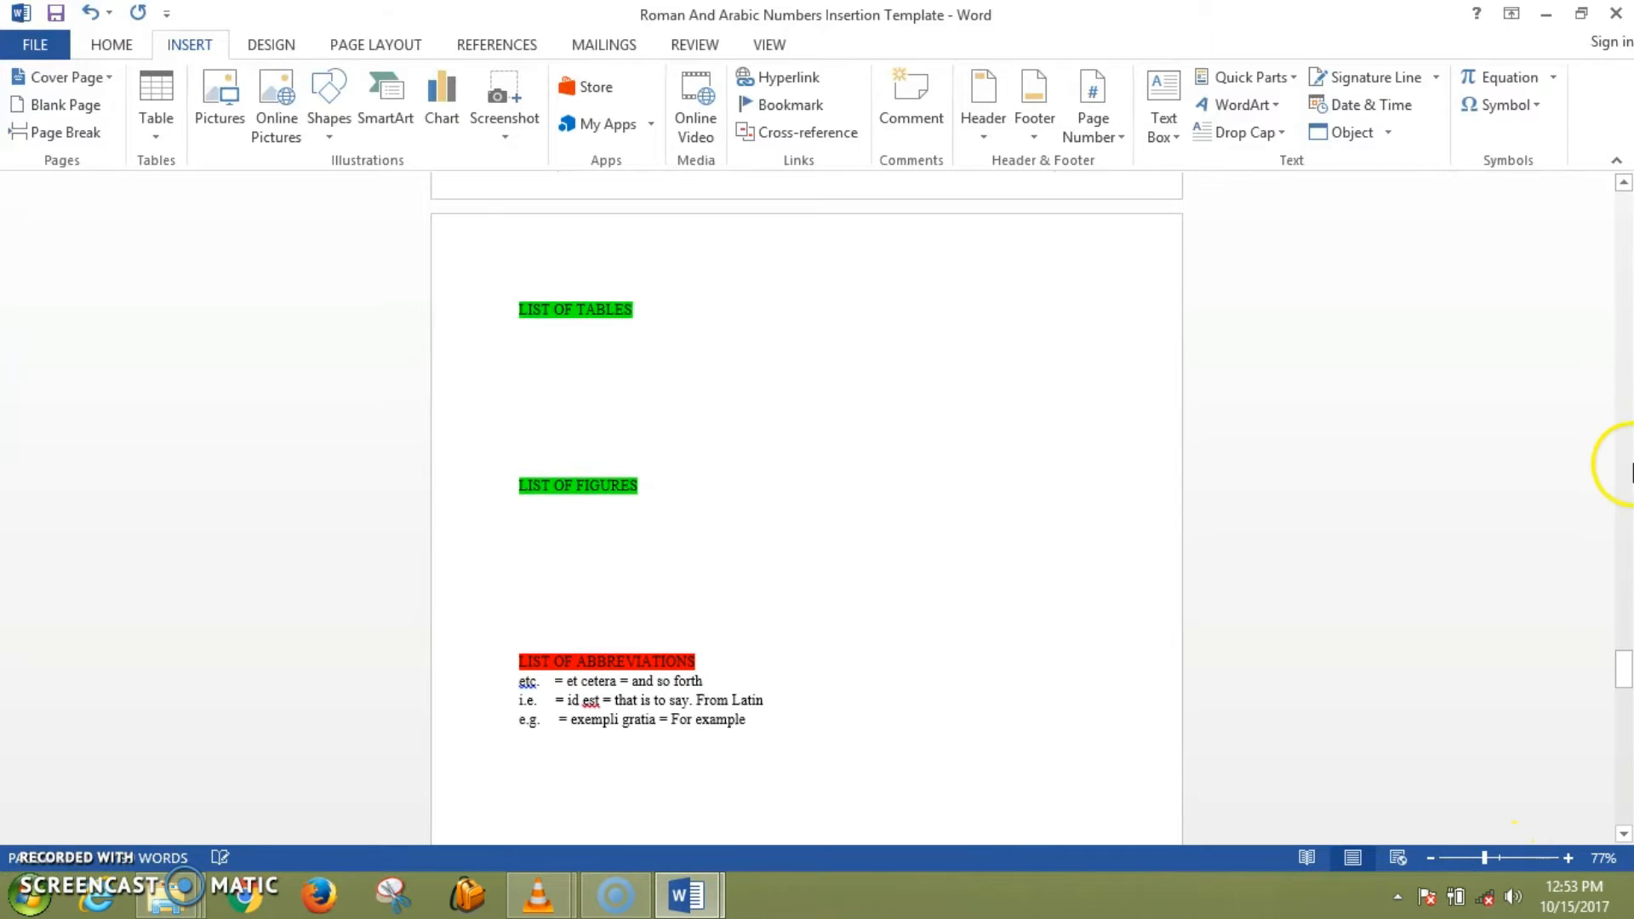
left_click_drag(1622, 675, 1622, 710)
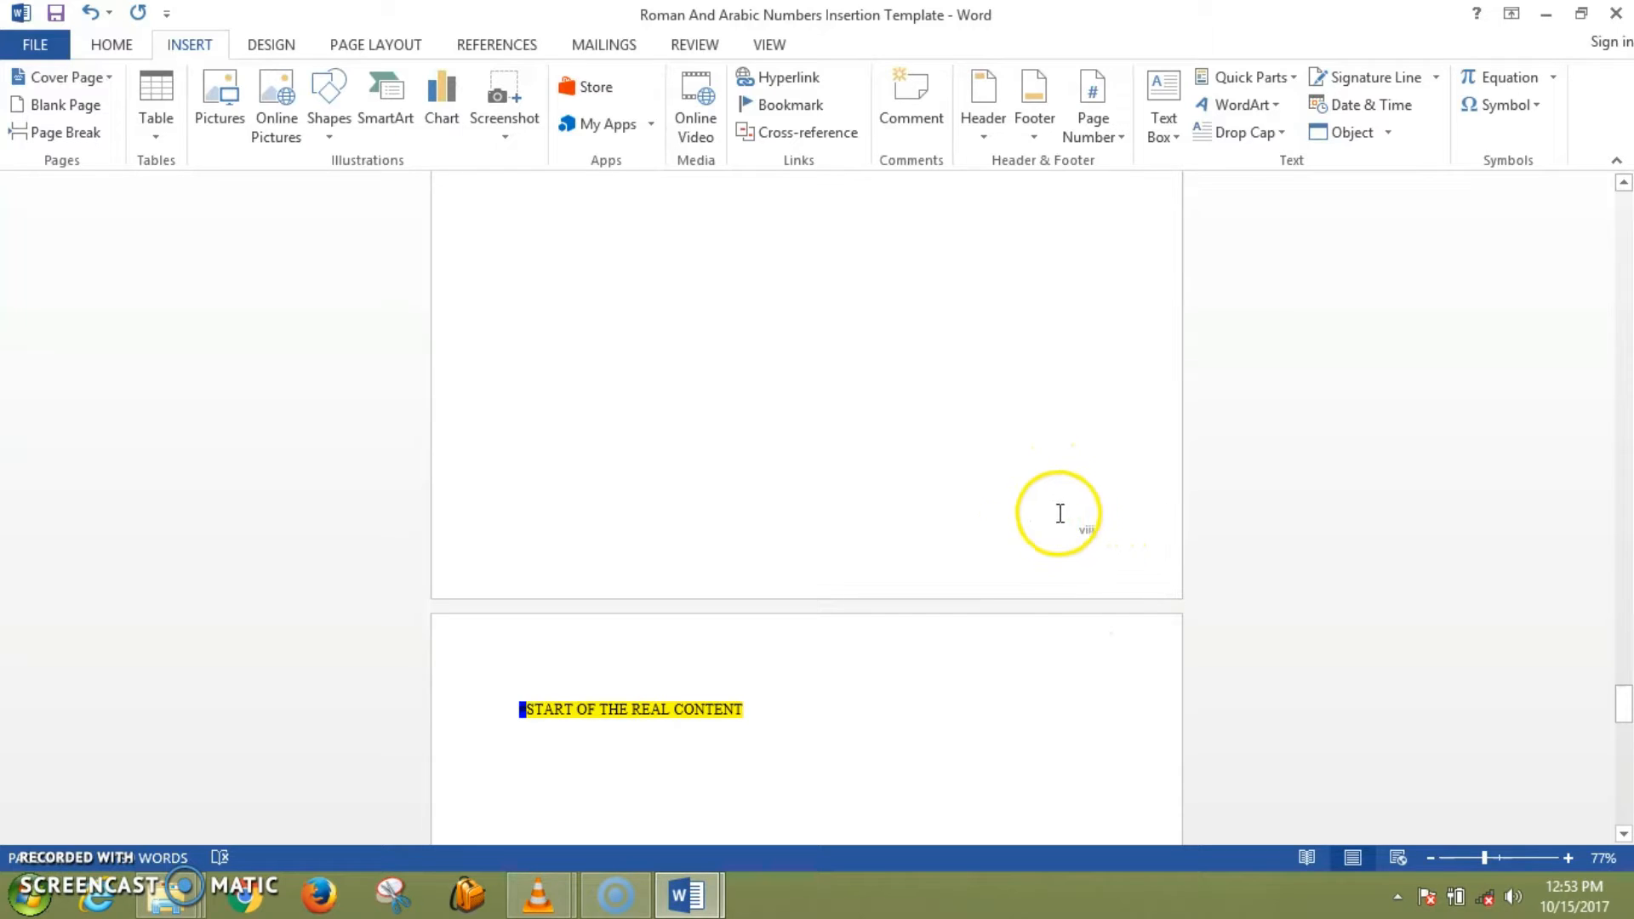
left_click_drag(1626, 711, 1616, 763)
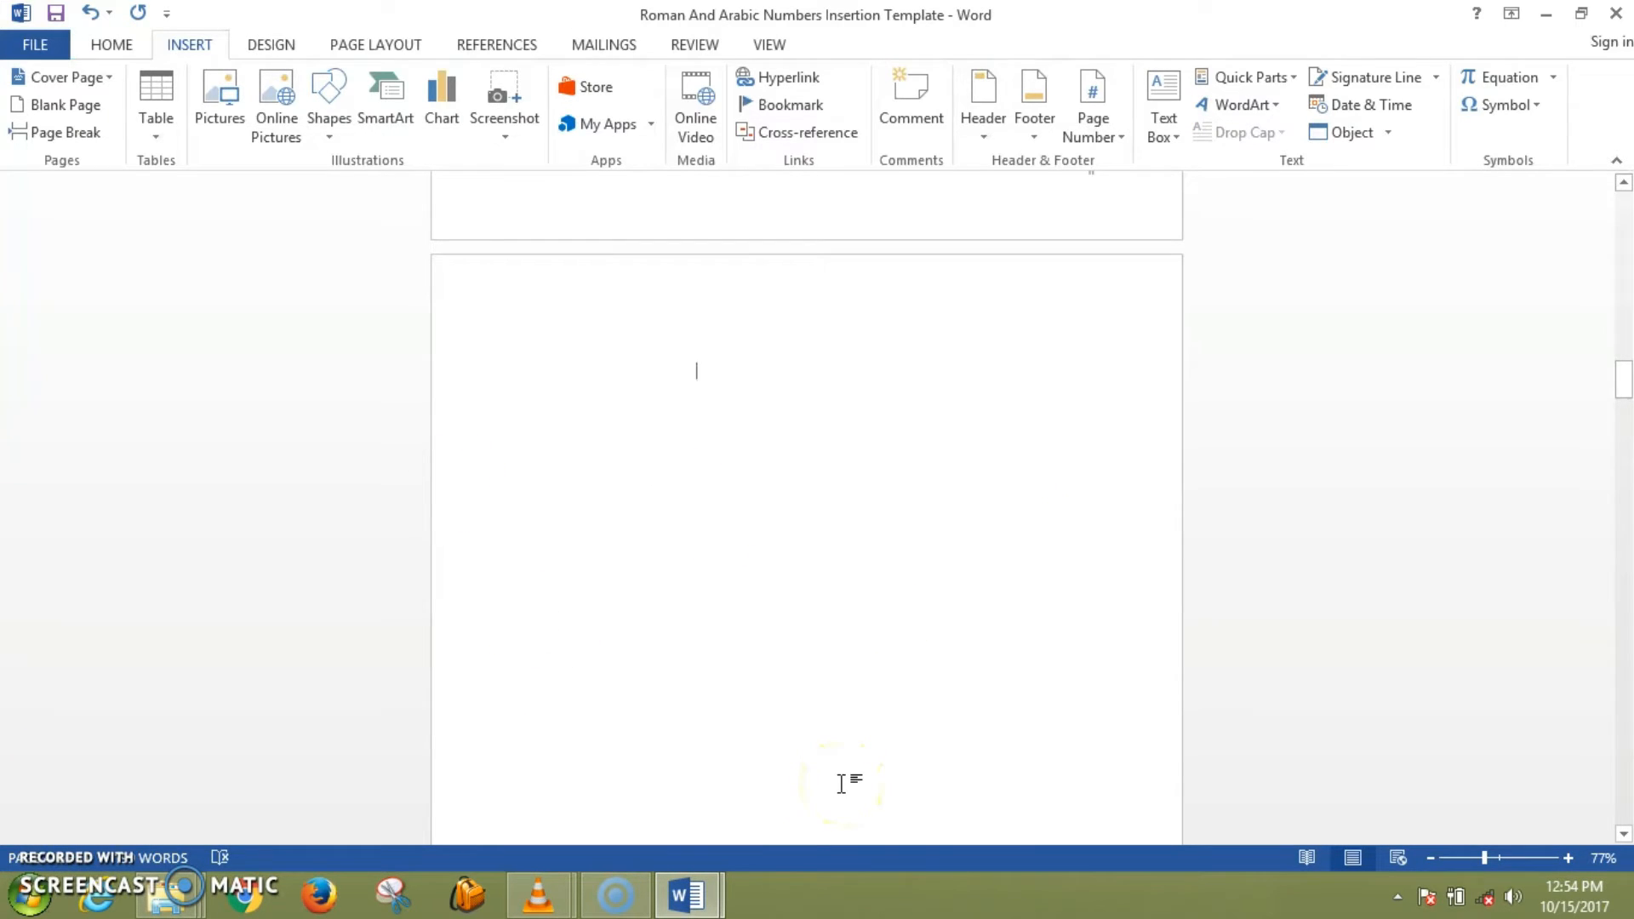
key("Delete")
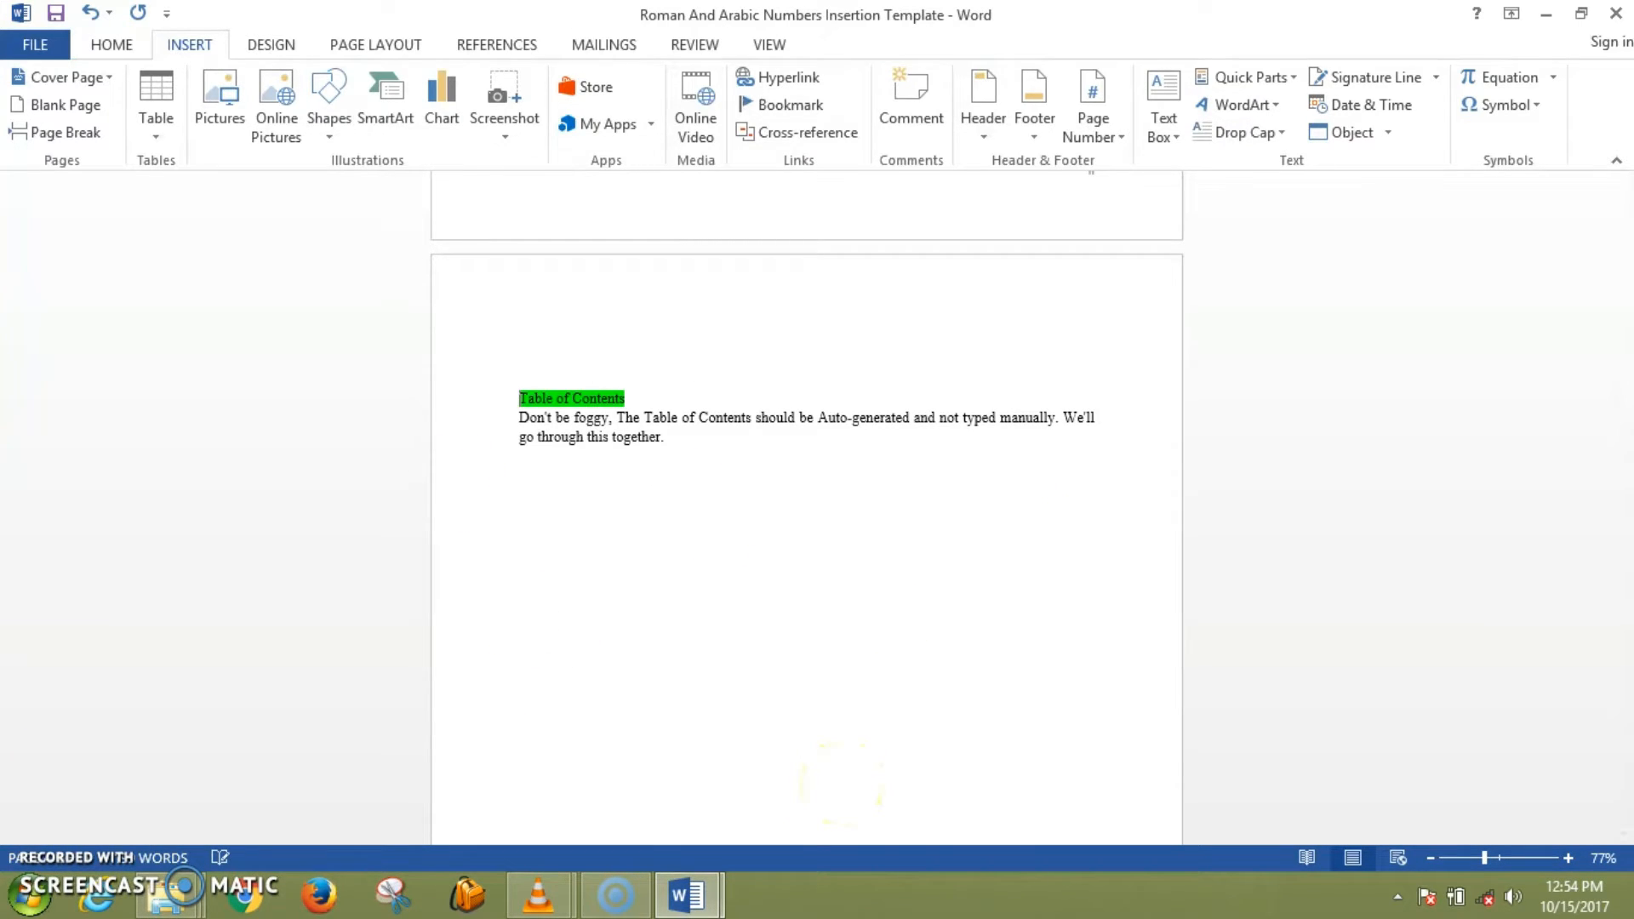
key("Delete")
- Review the Roman-numbered preliminary pages from the first page down to the START OF THE REAL CONTENT marker
scroll(843, 783, "down", 5)
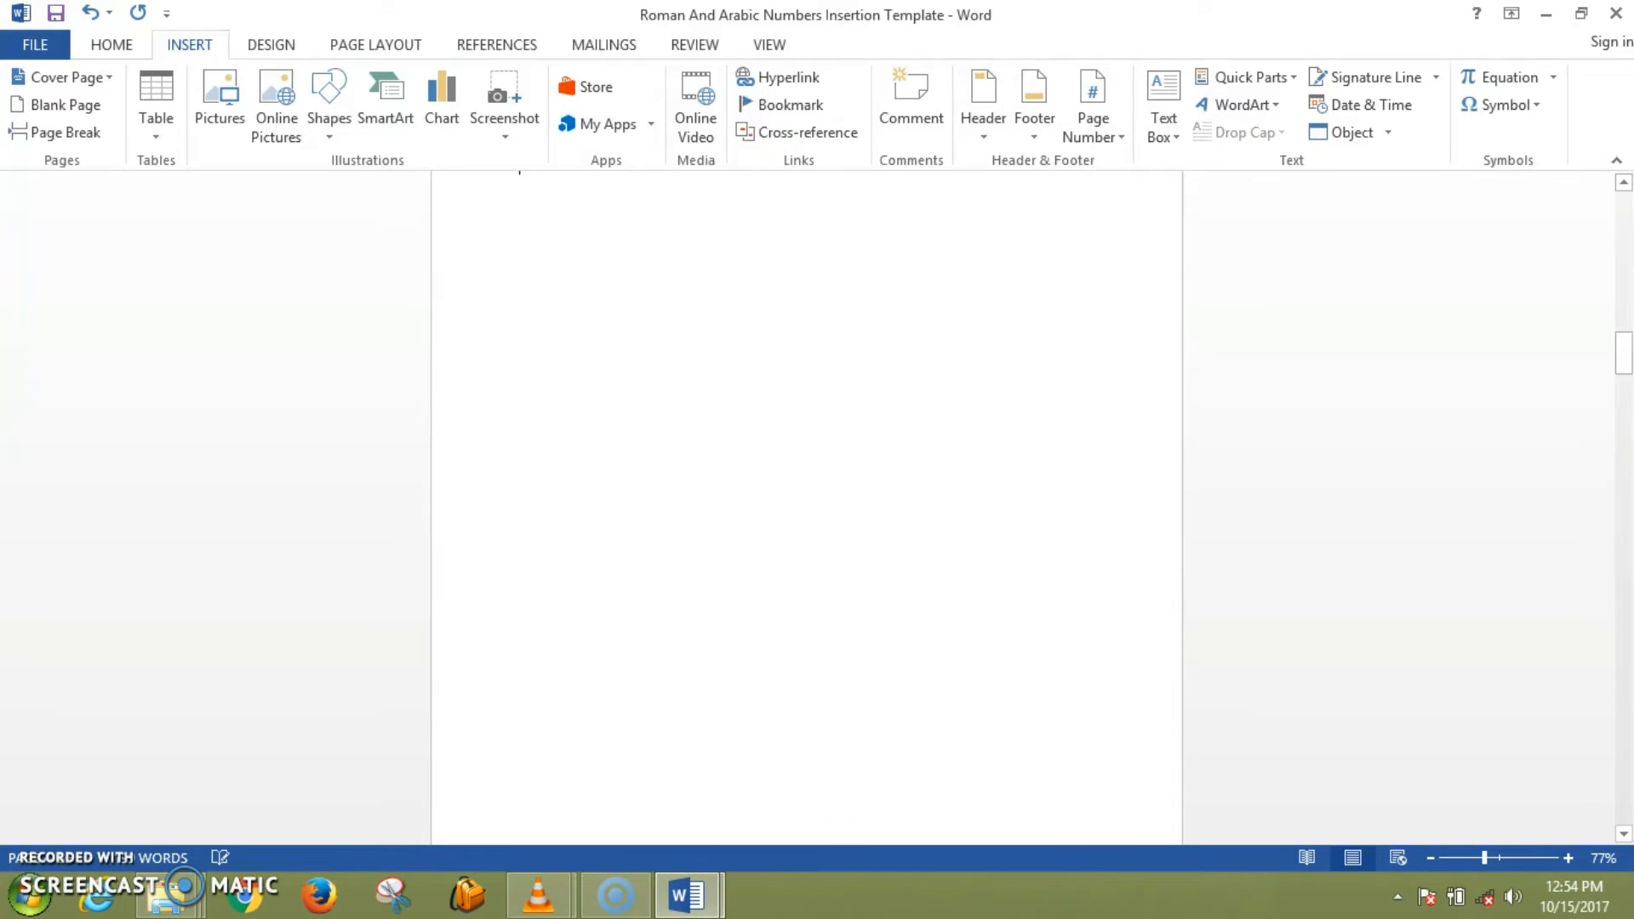
key("Page_Up")
key("Page_Up")
key("Page_Up")
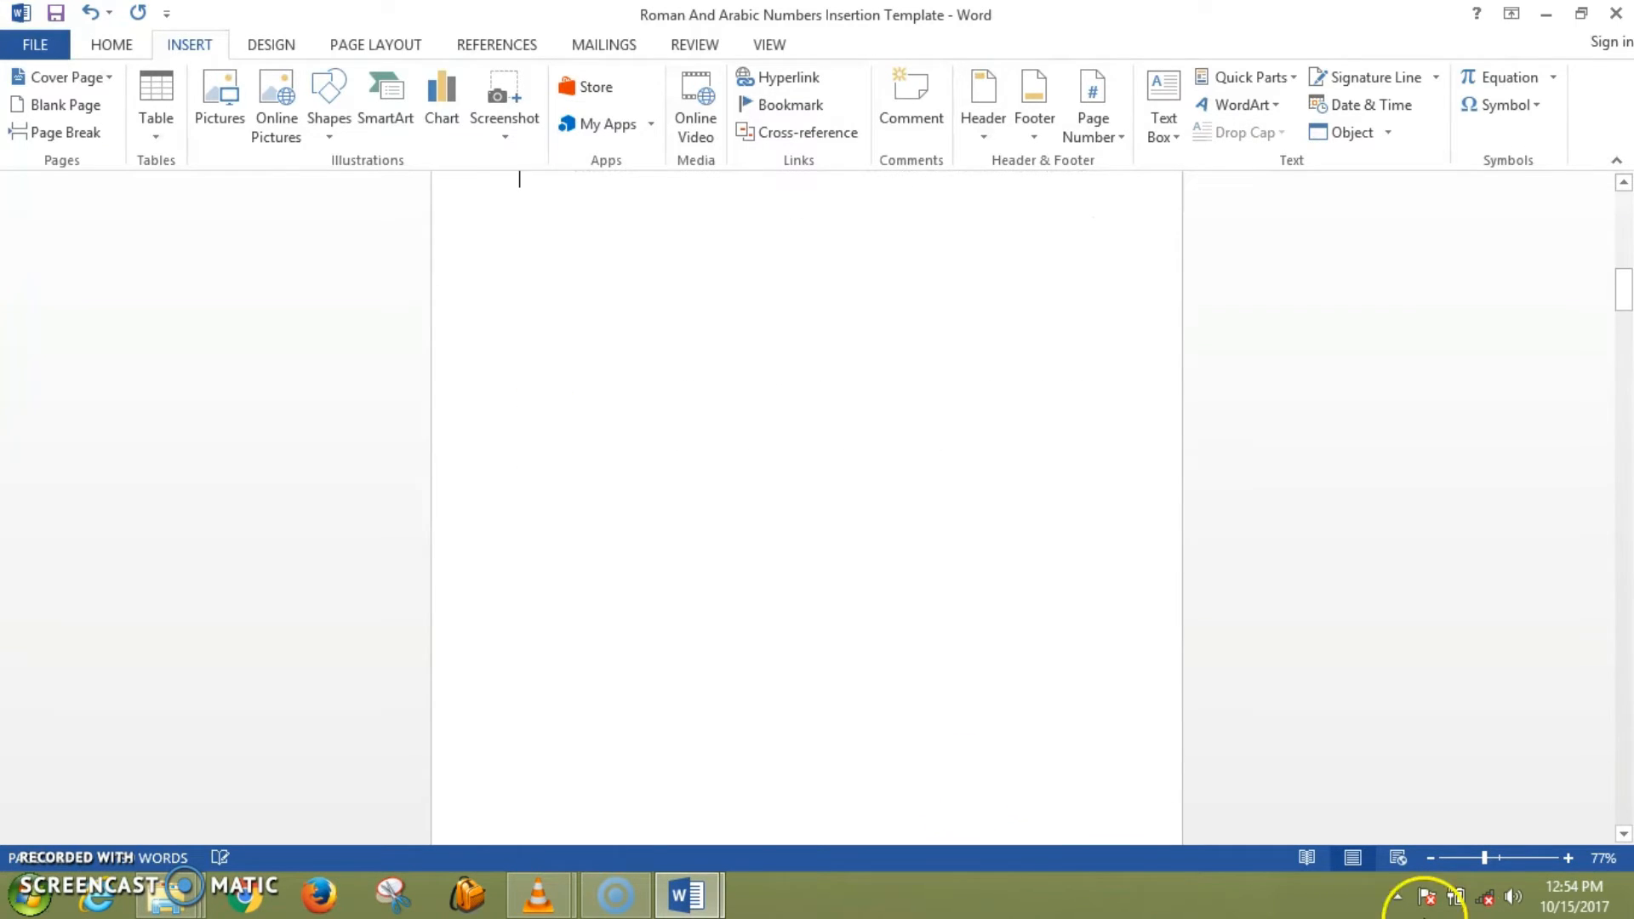
left_click(1472, 856)
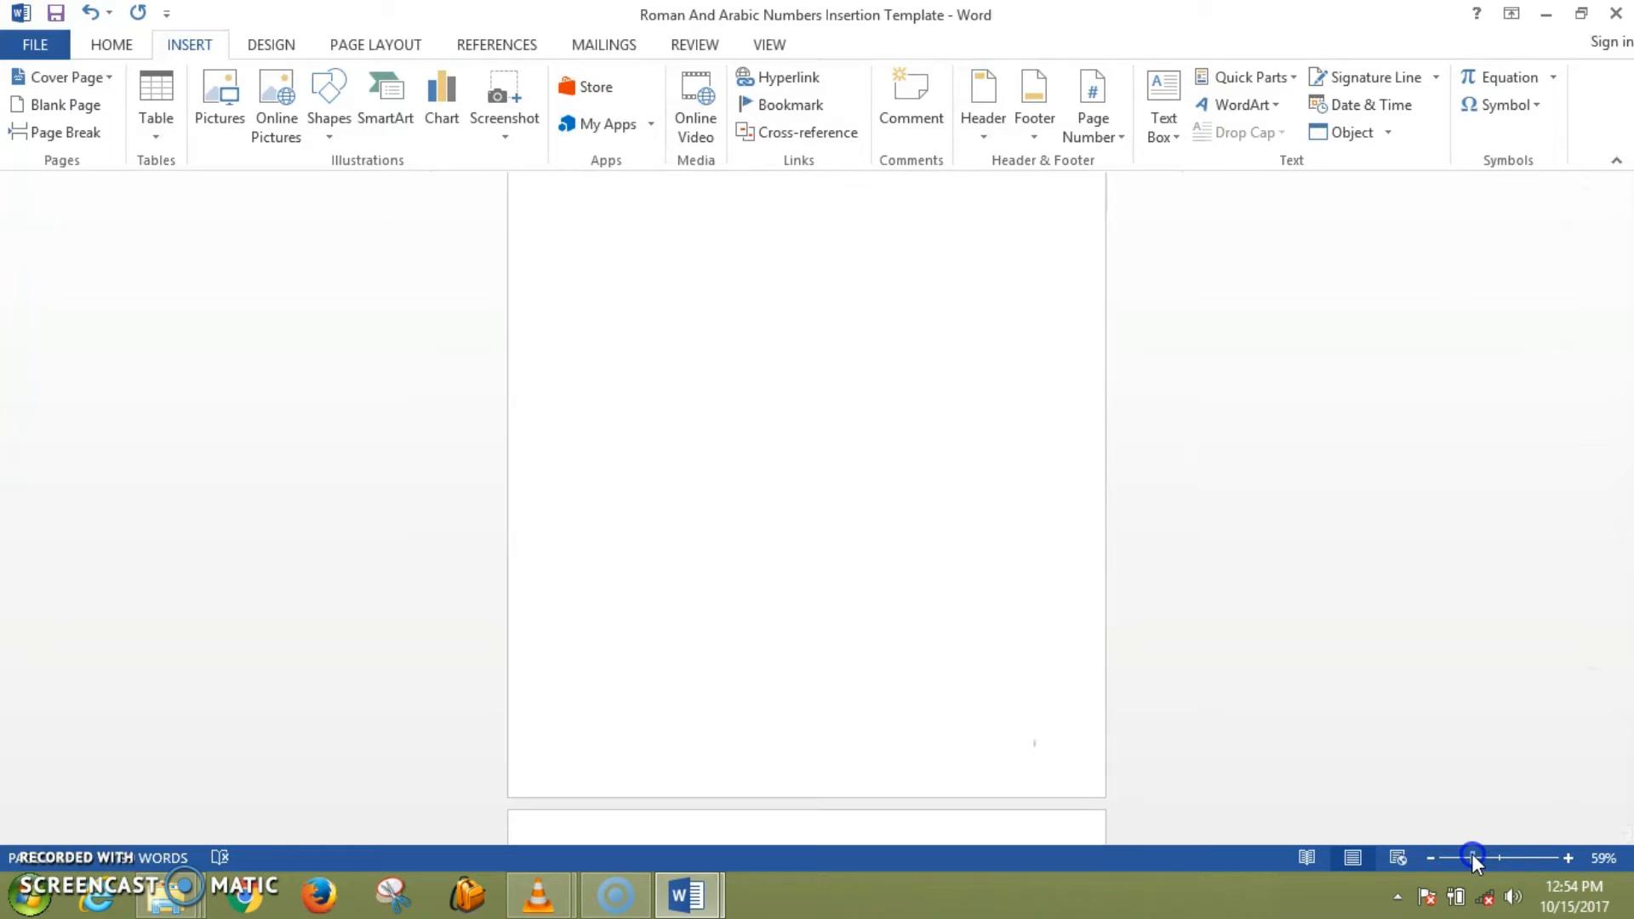
left_click_drag(1626, 306, 1600, 698)
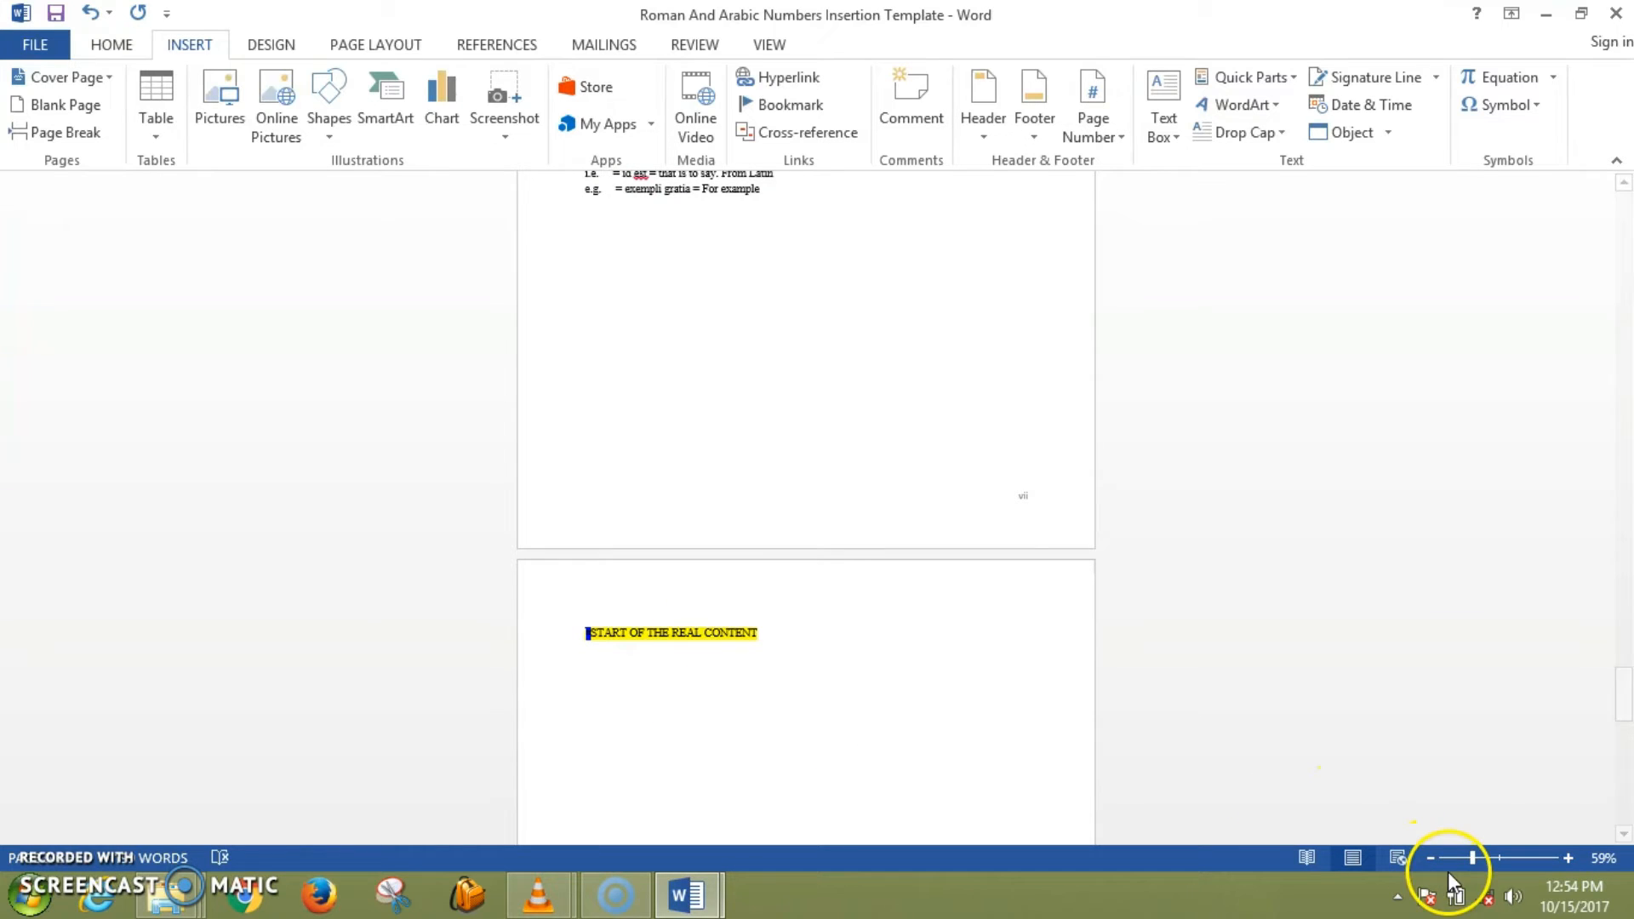
left_click(1495, 854)
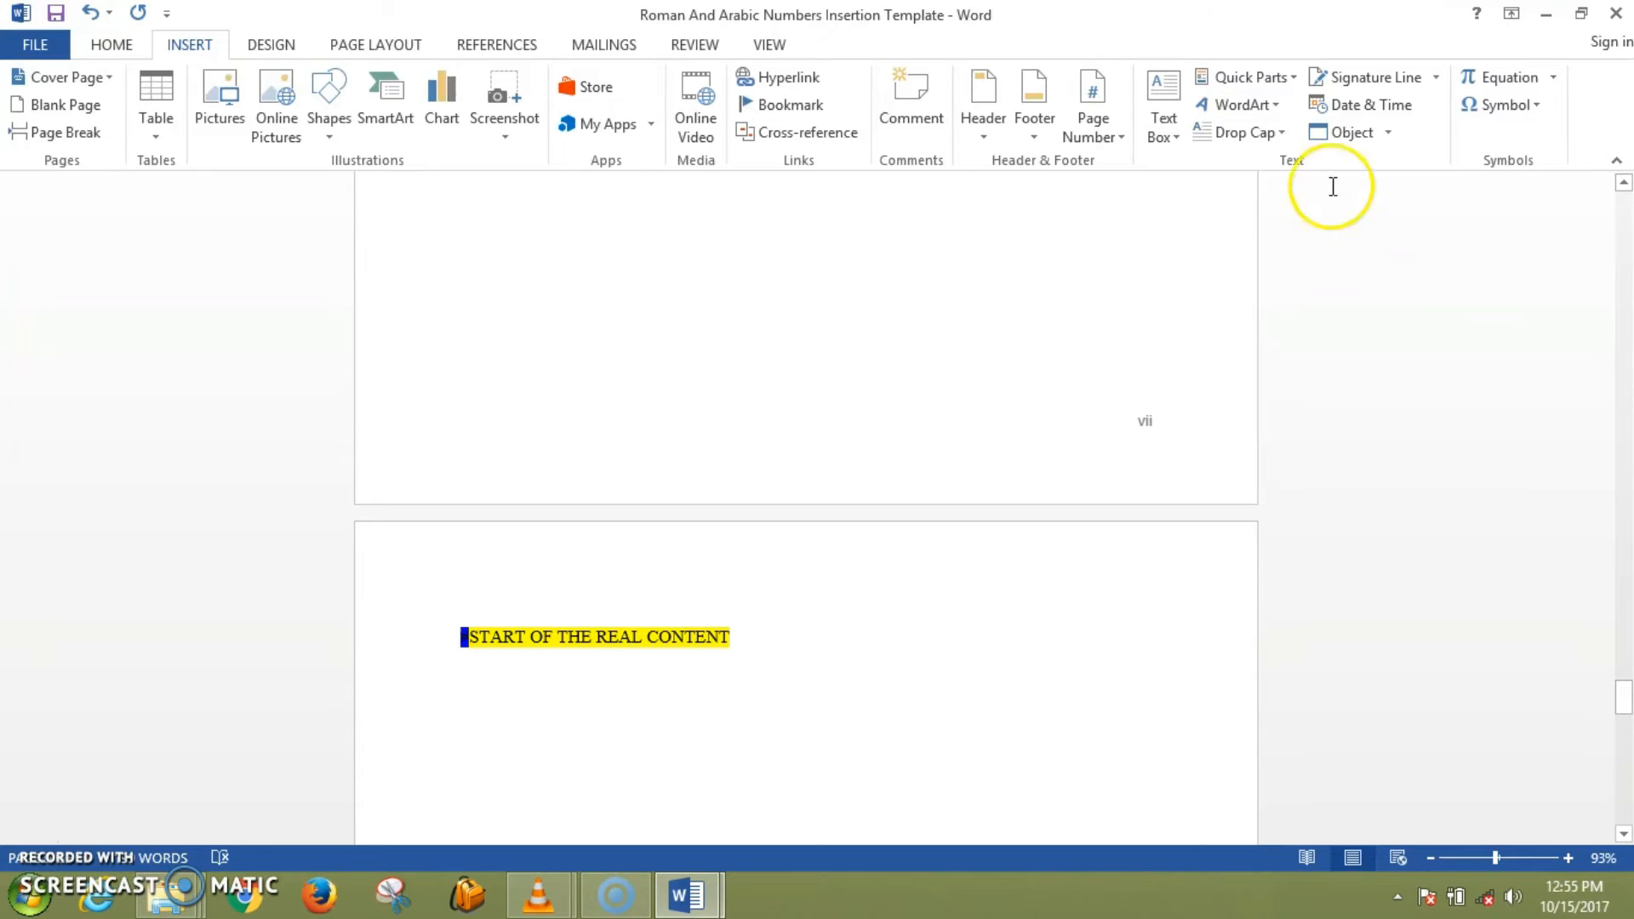
- Switch to the Document Formatting (From Scratch) Template document and copy everything from the CHAPTER 1 heading through the last temperature table
left_click(1547, 14)
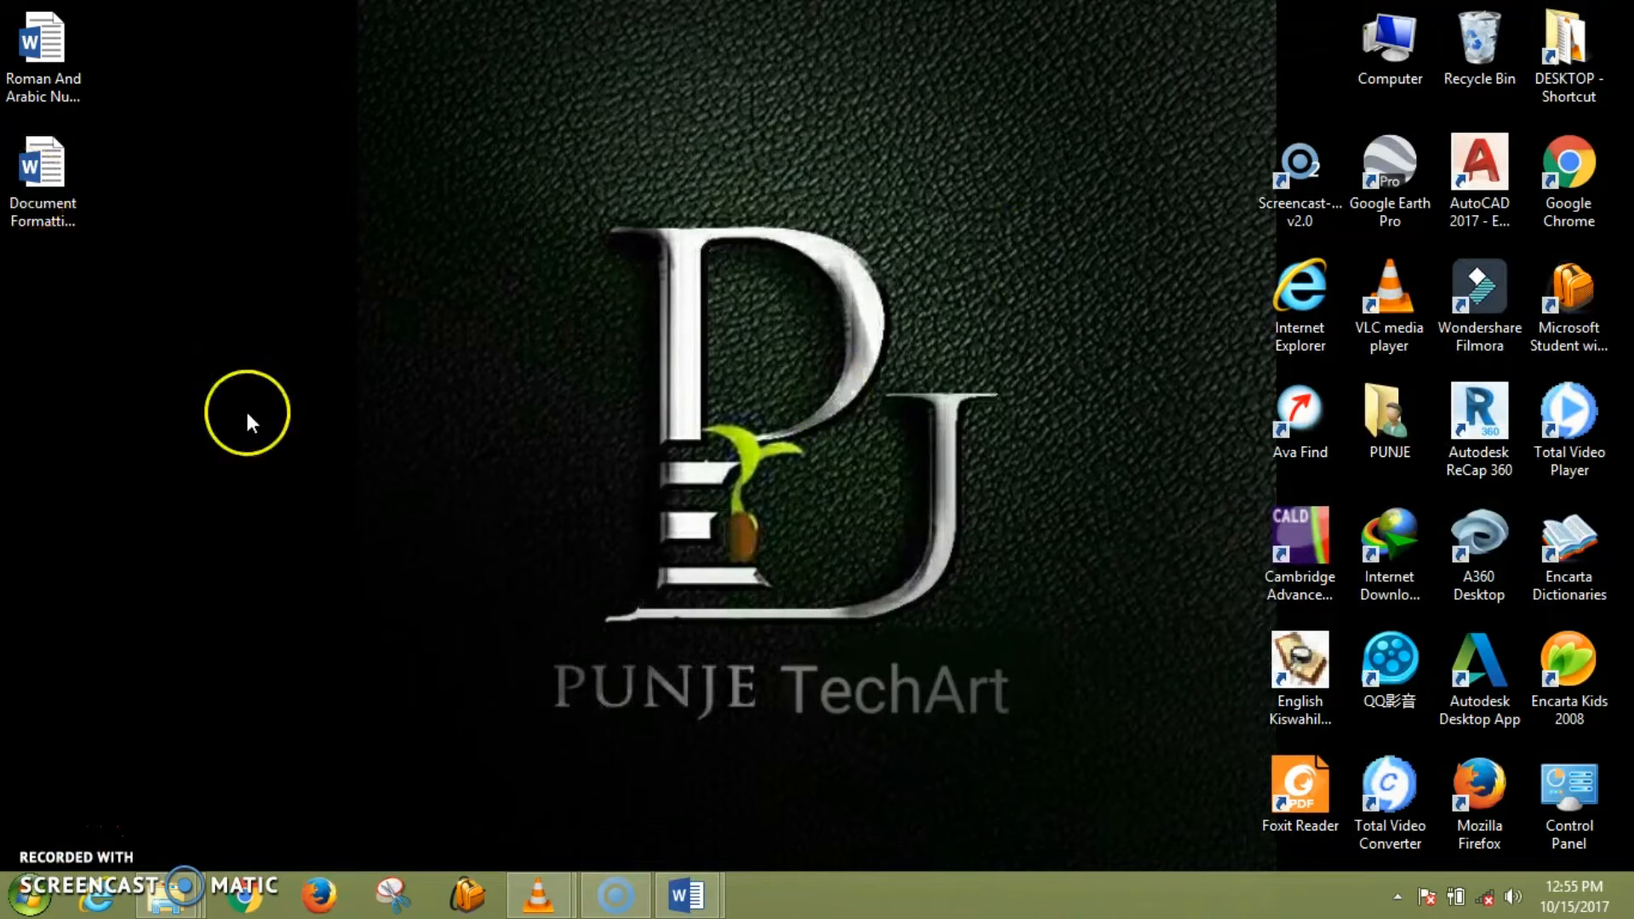
mouse_move(686, 892)
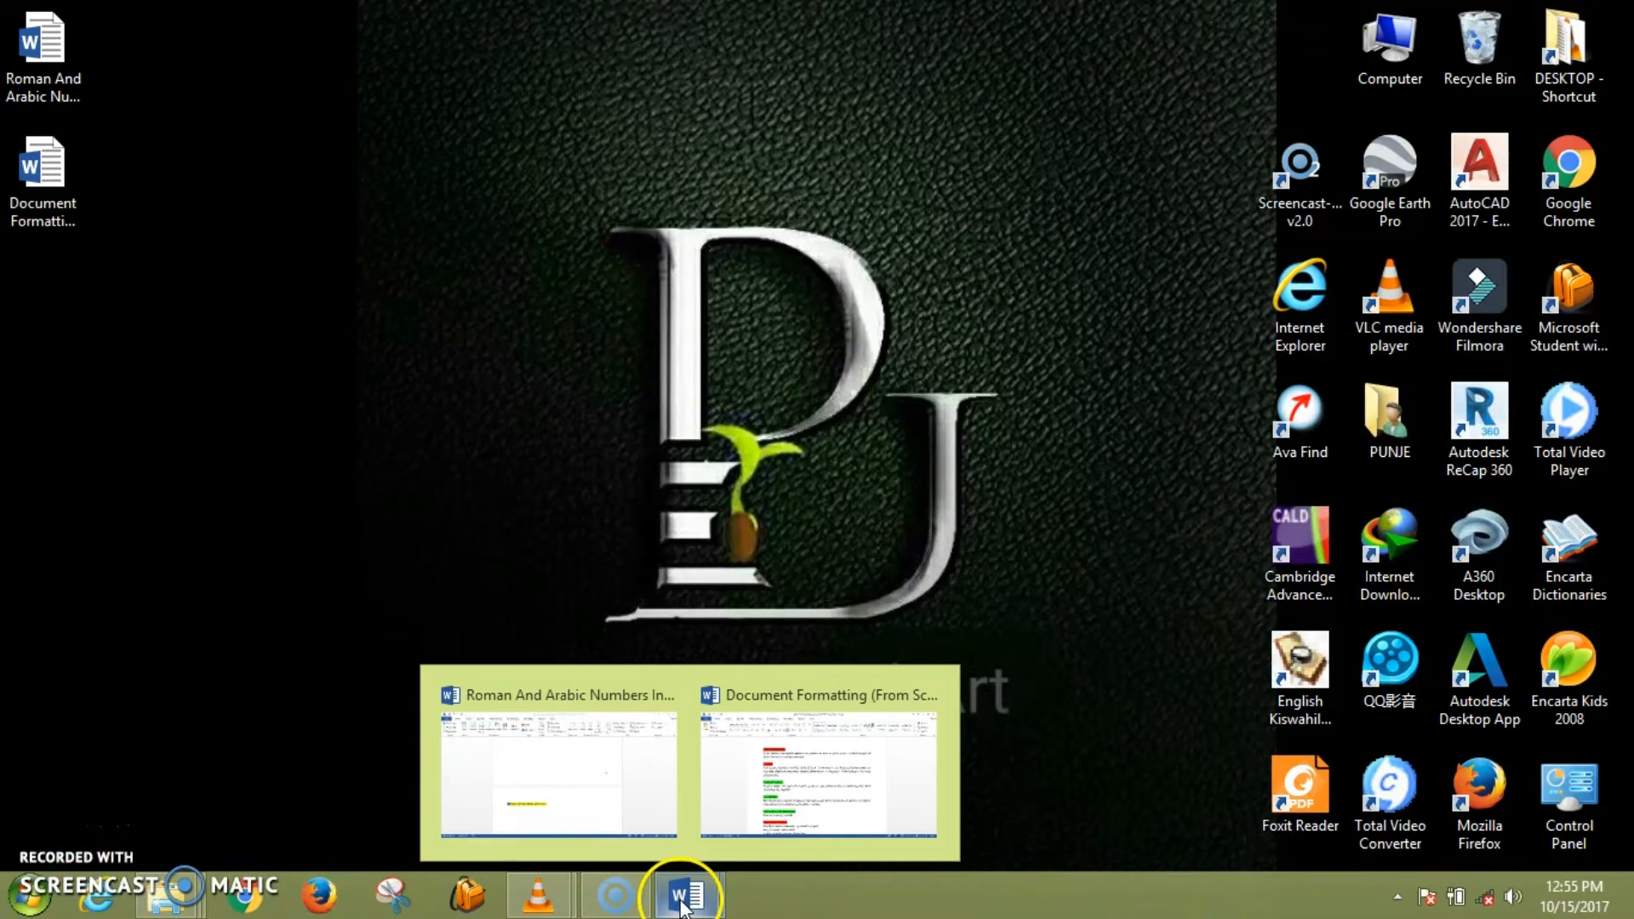
left_click(770, 782)
left_click(772, 773)
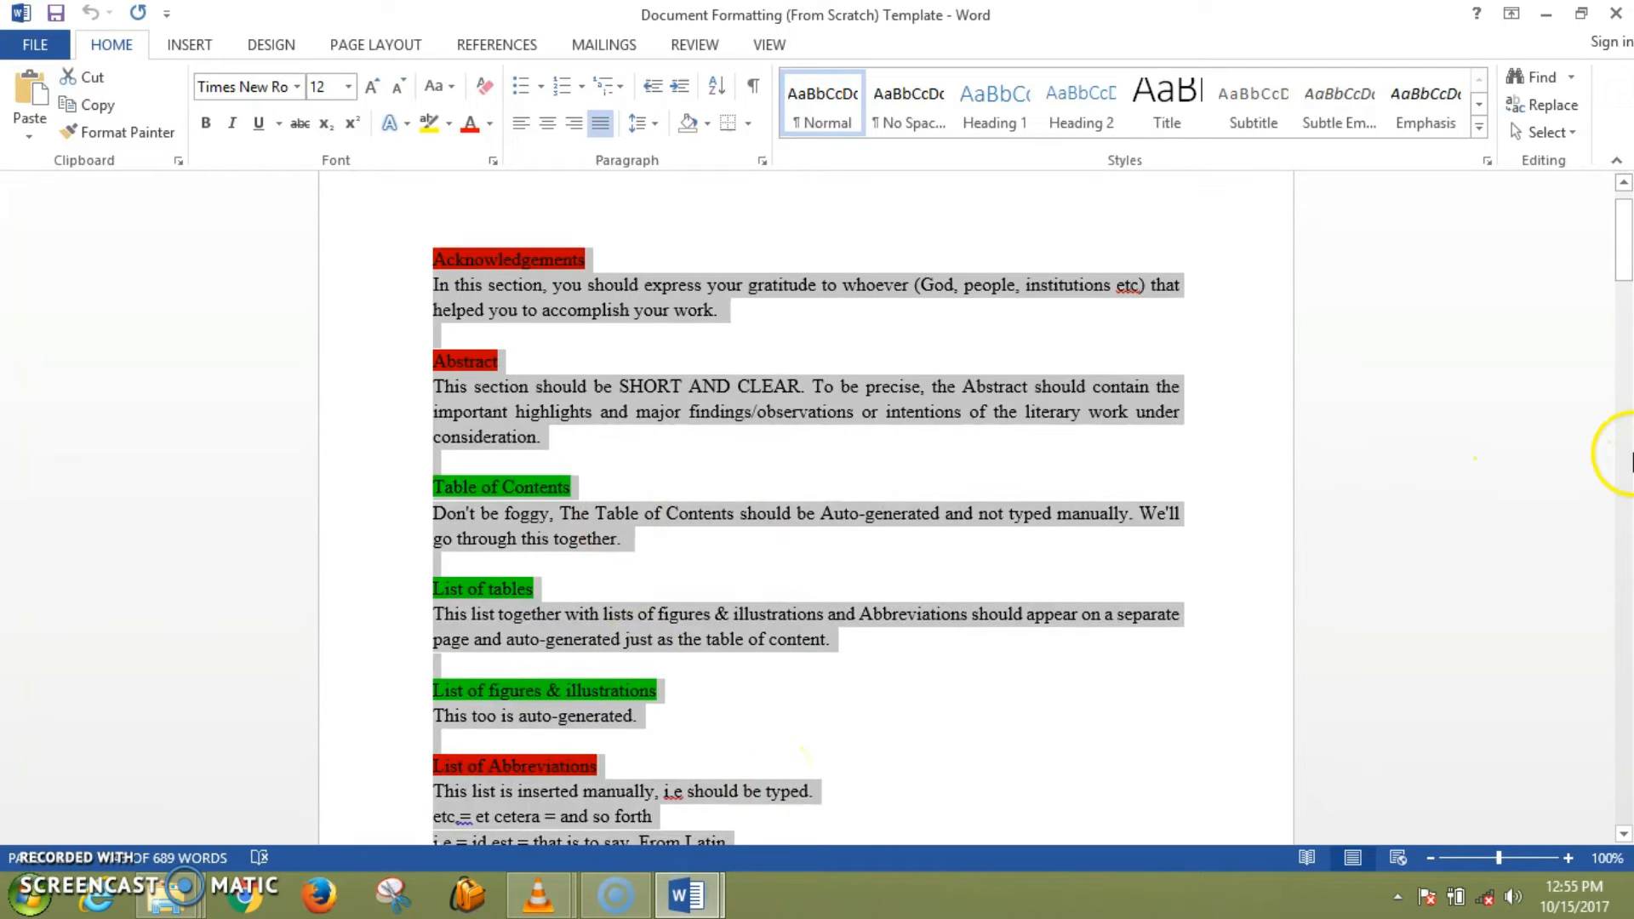
left_click_drag(1626, 277, 1614, 332)
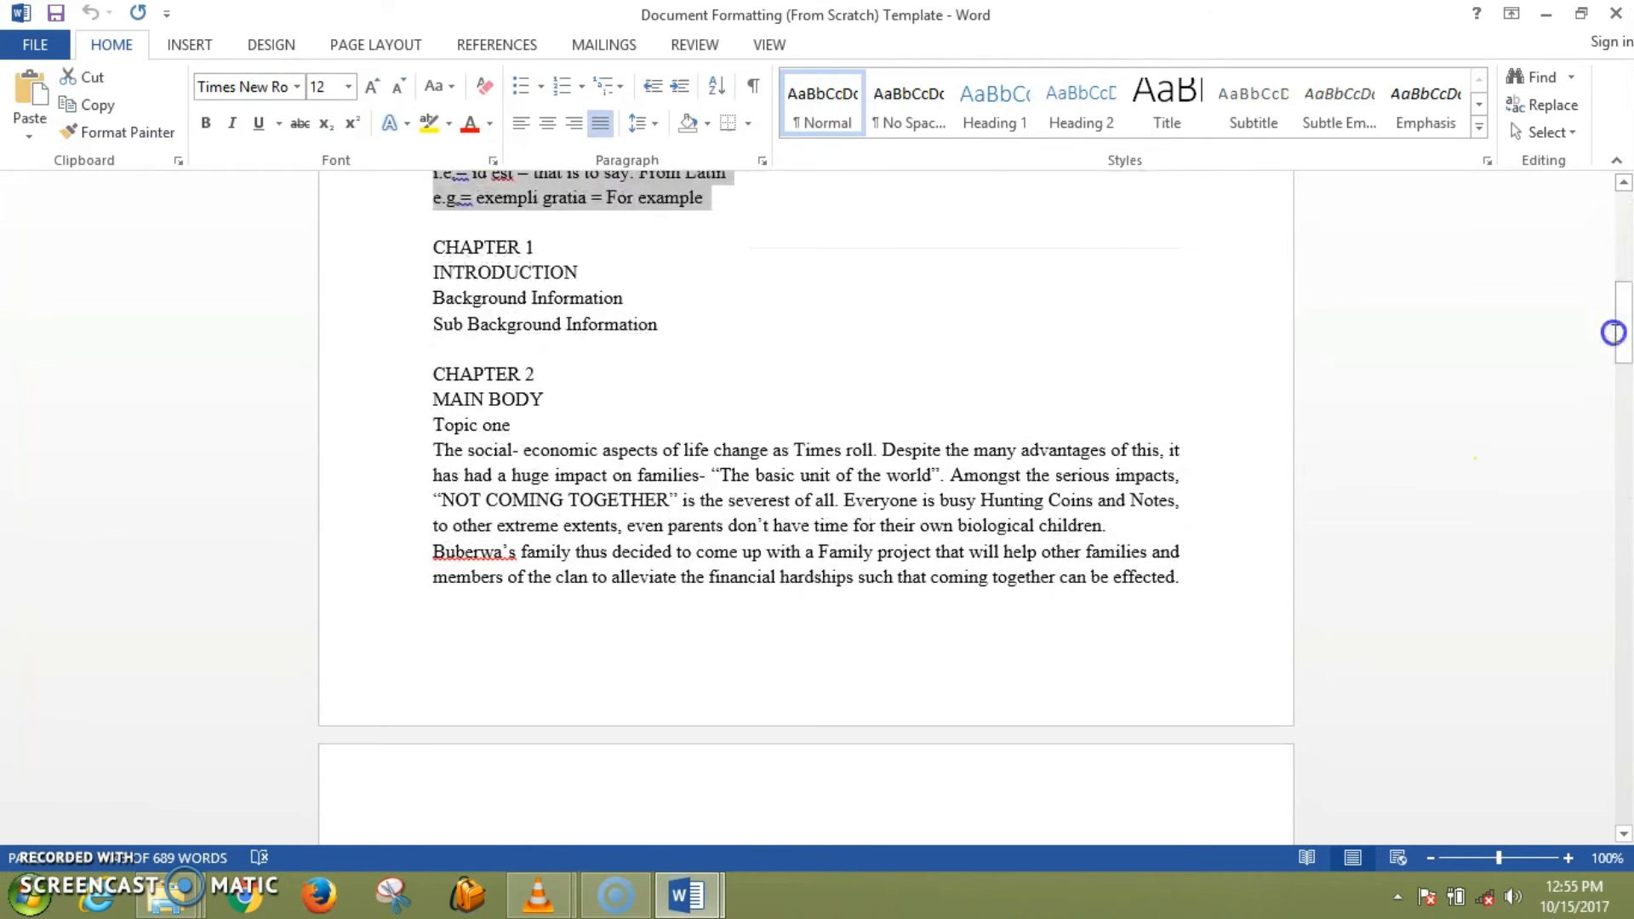
left_click_drag(432, 247, 1154, 674)
left_click_drag(1258, 808, 1241, 605)
left_click_drag(1246, 546, 1246, 547)
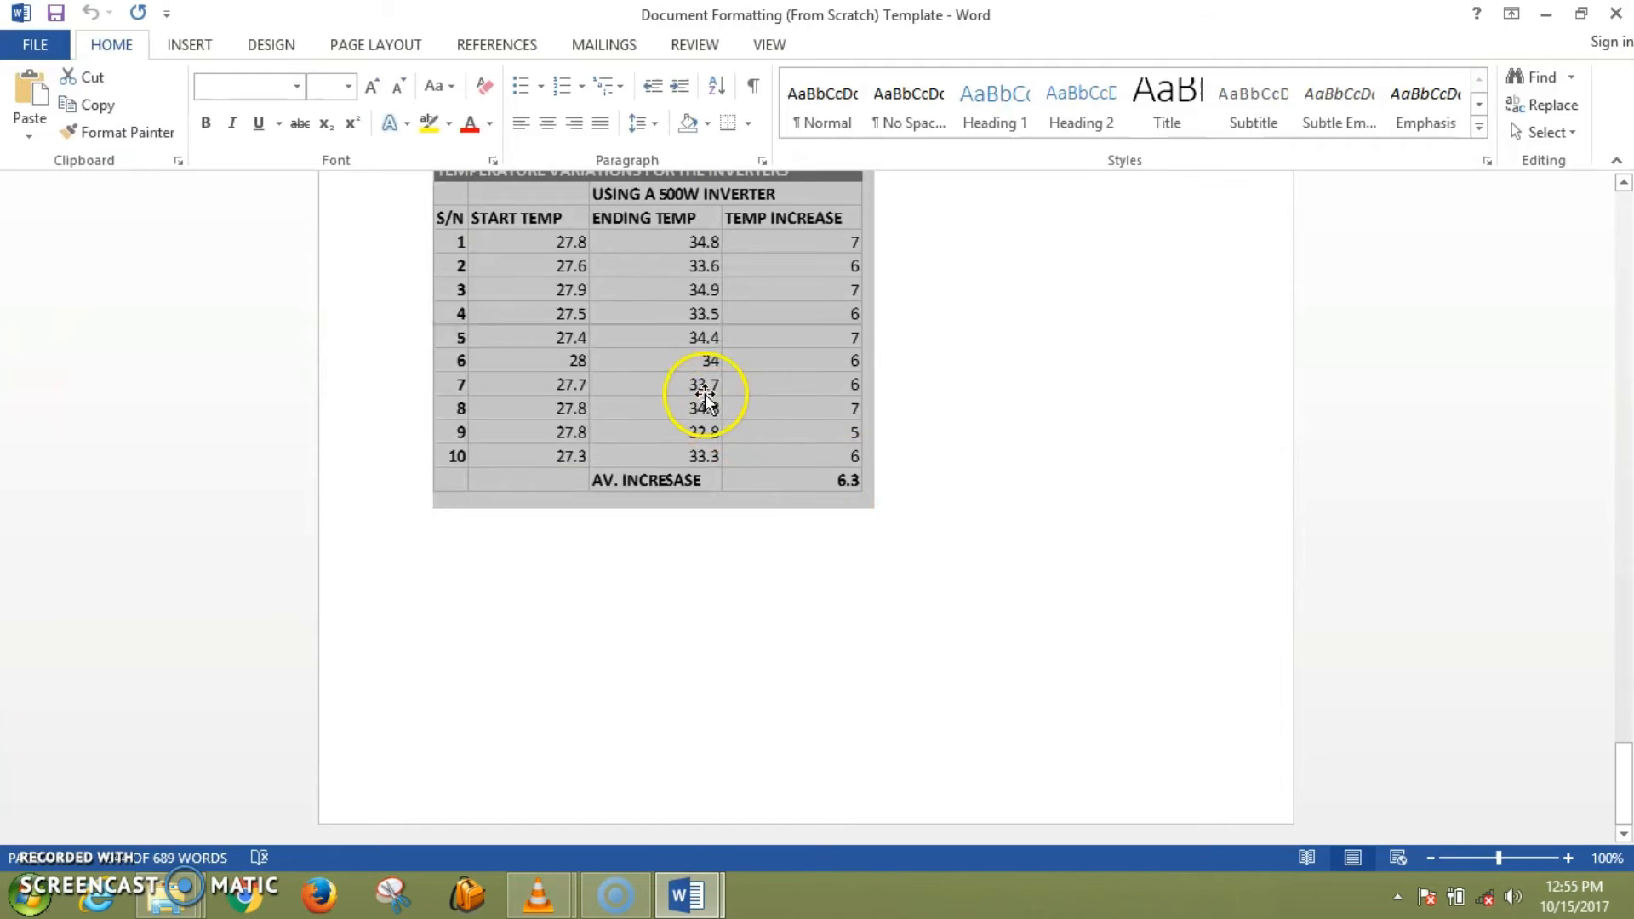
- Return to the Roman And Arabic Numbers Insertion Template and replace the START OF THE REAL CONTENT marker with the copied chapters
left_click(1546, 14)
mouse_move(698, 909)
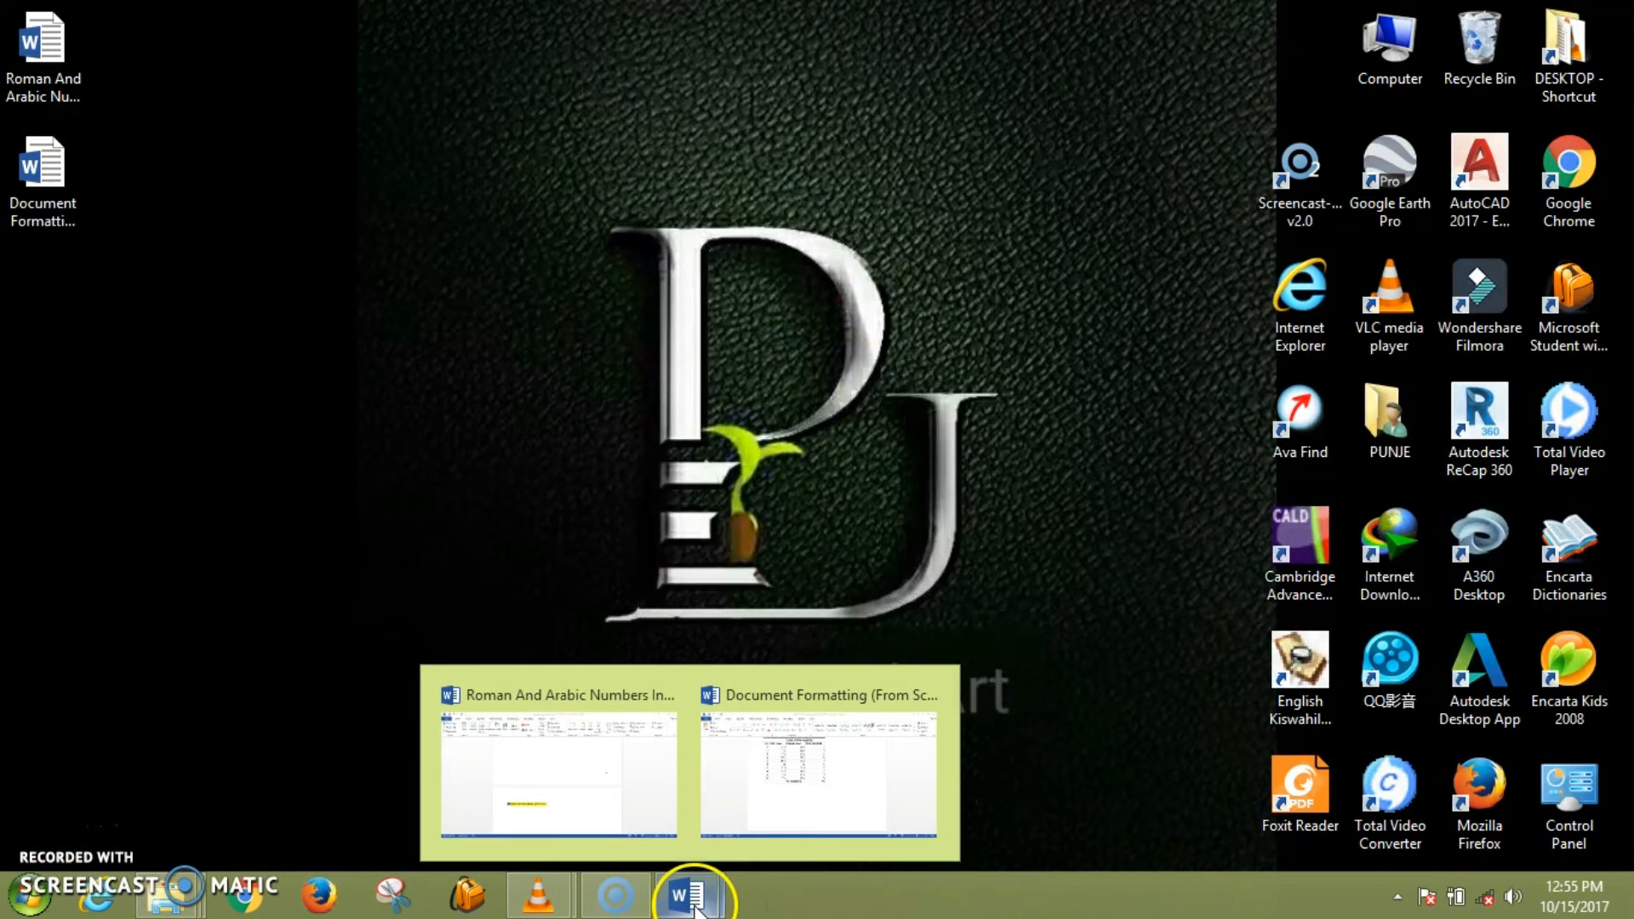
left_click(490, 779)
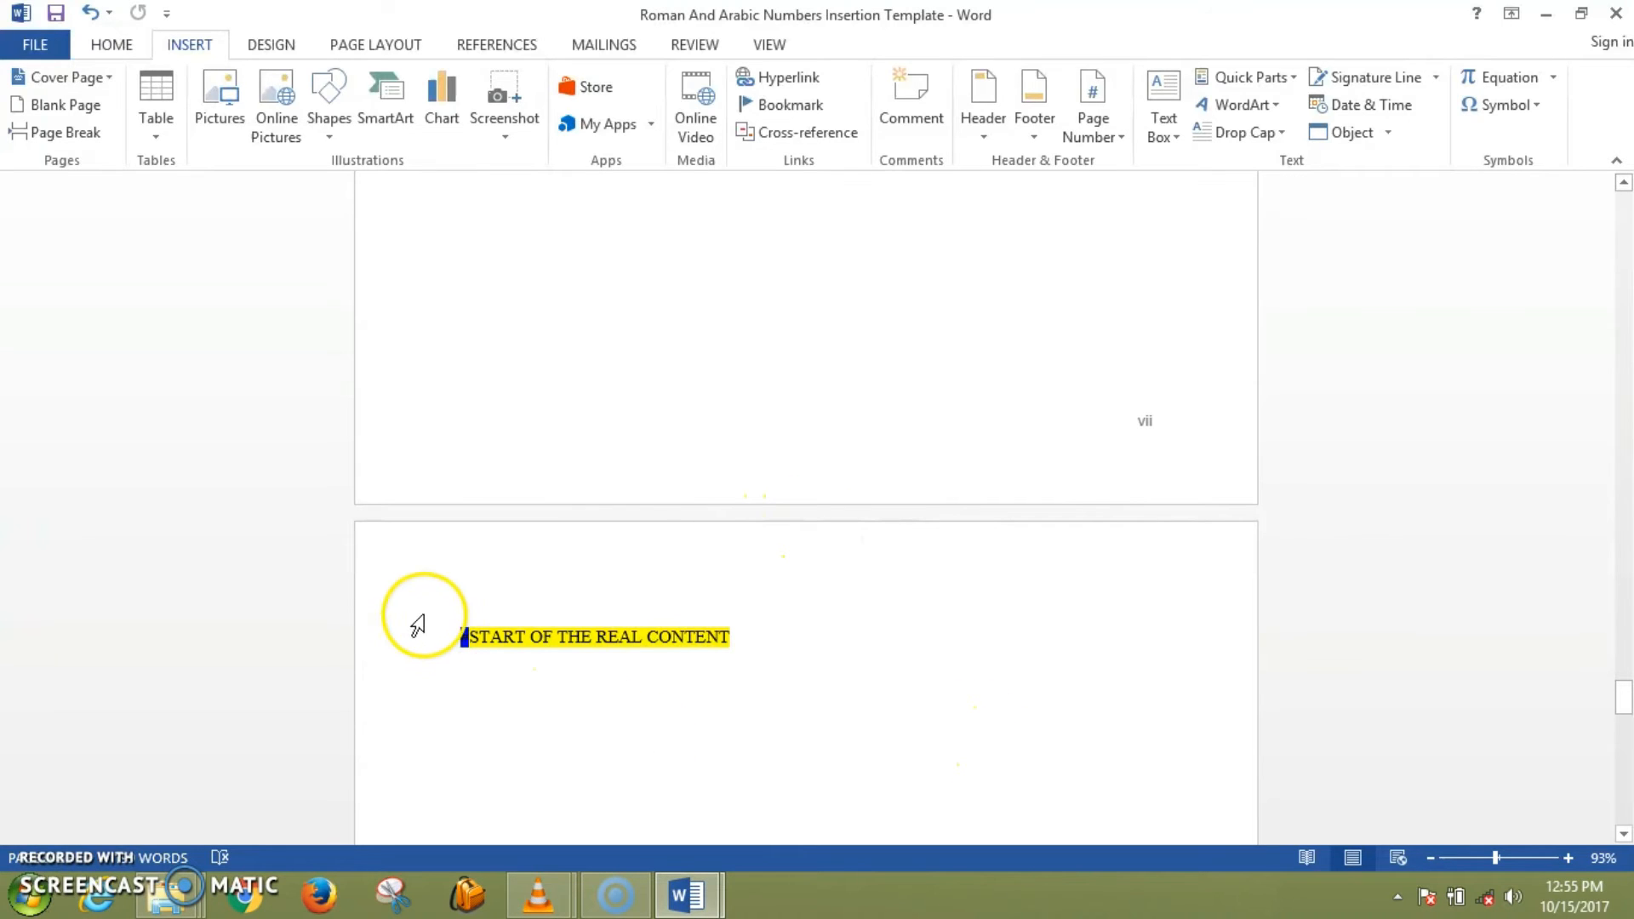
key("ctrl+v")
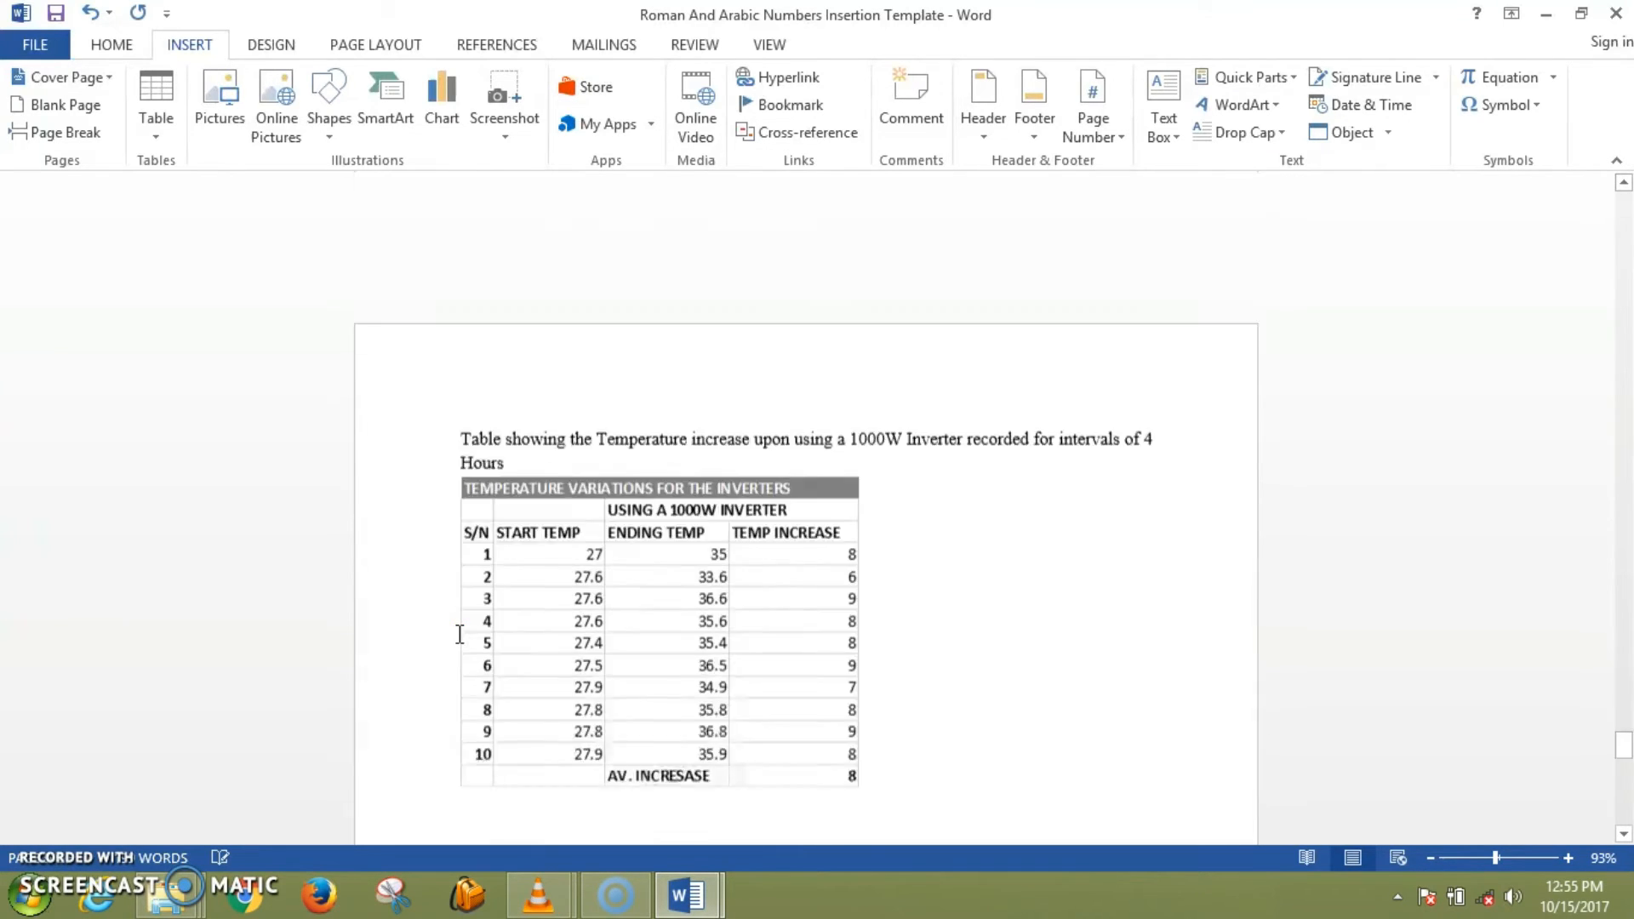
- Add blank lines before the CHAPTER 2 heading, after Sub Background Information, until it starts on a new page
left_click_drag(1626, 758, 1568, 582)
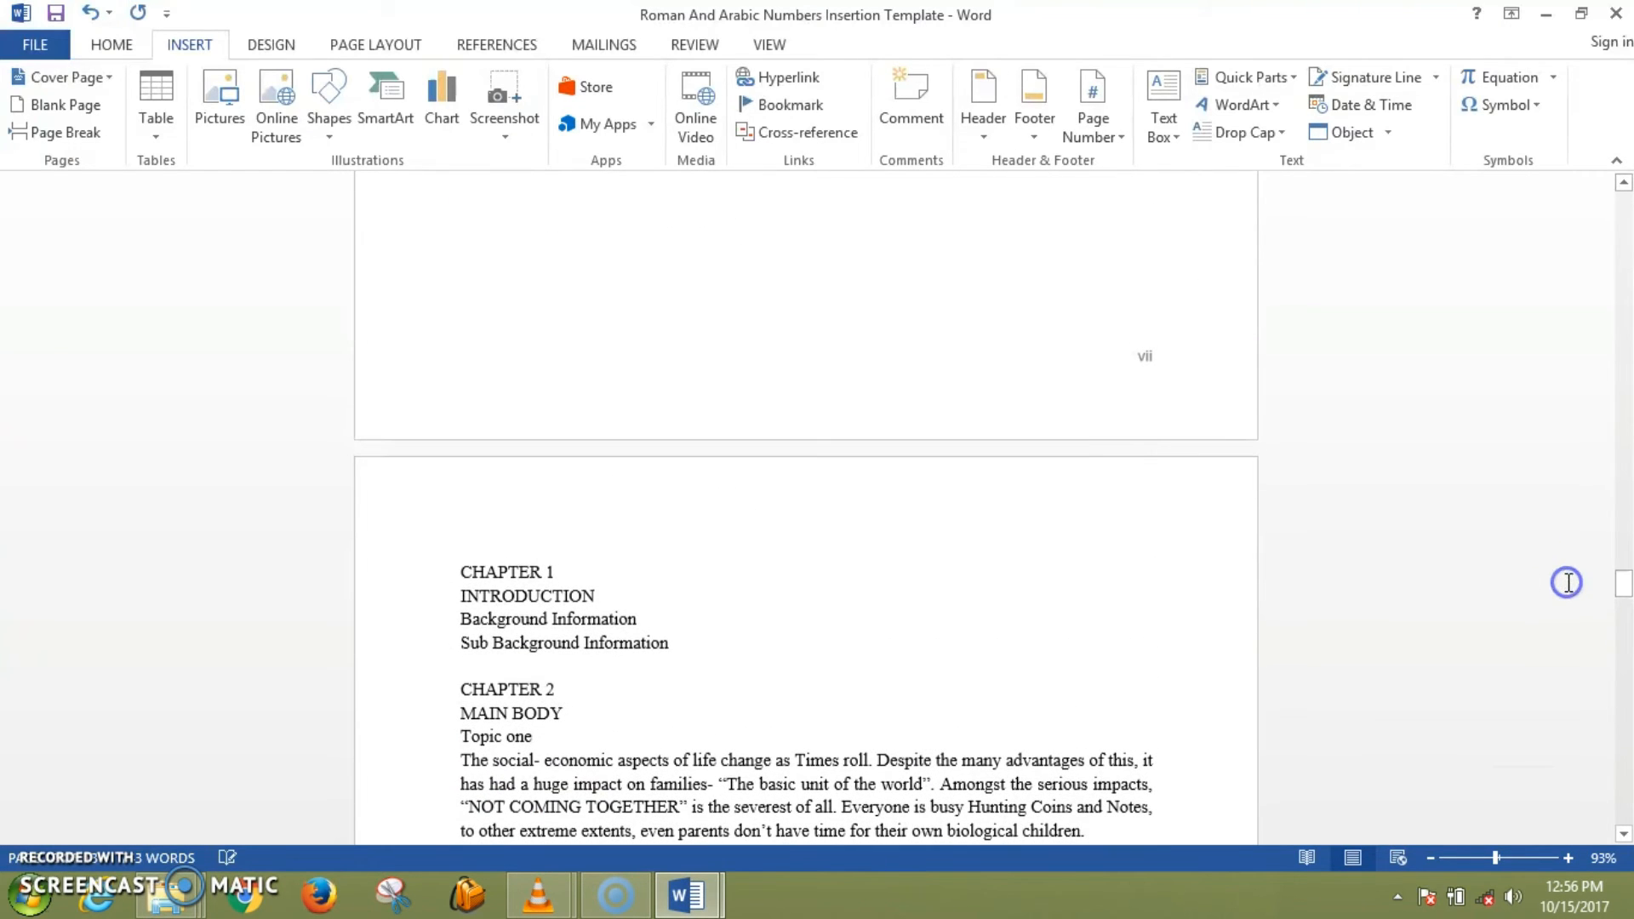
scroll(1147, 358, "up", 5)
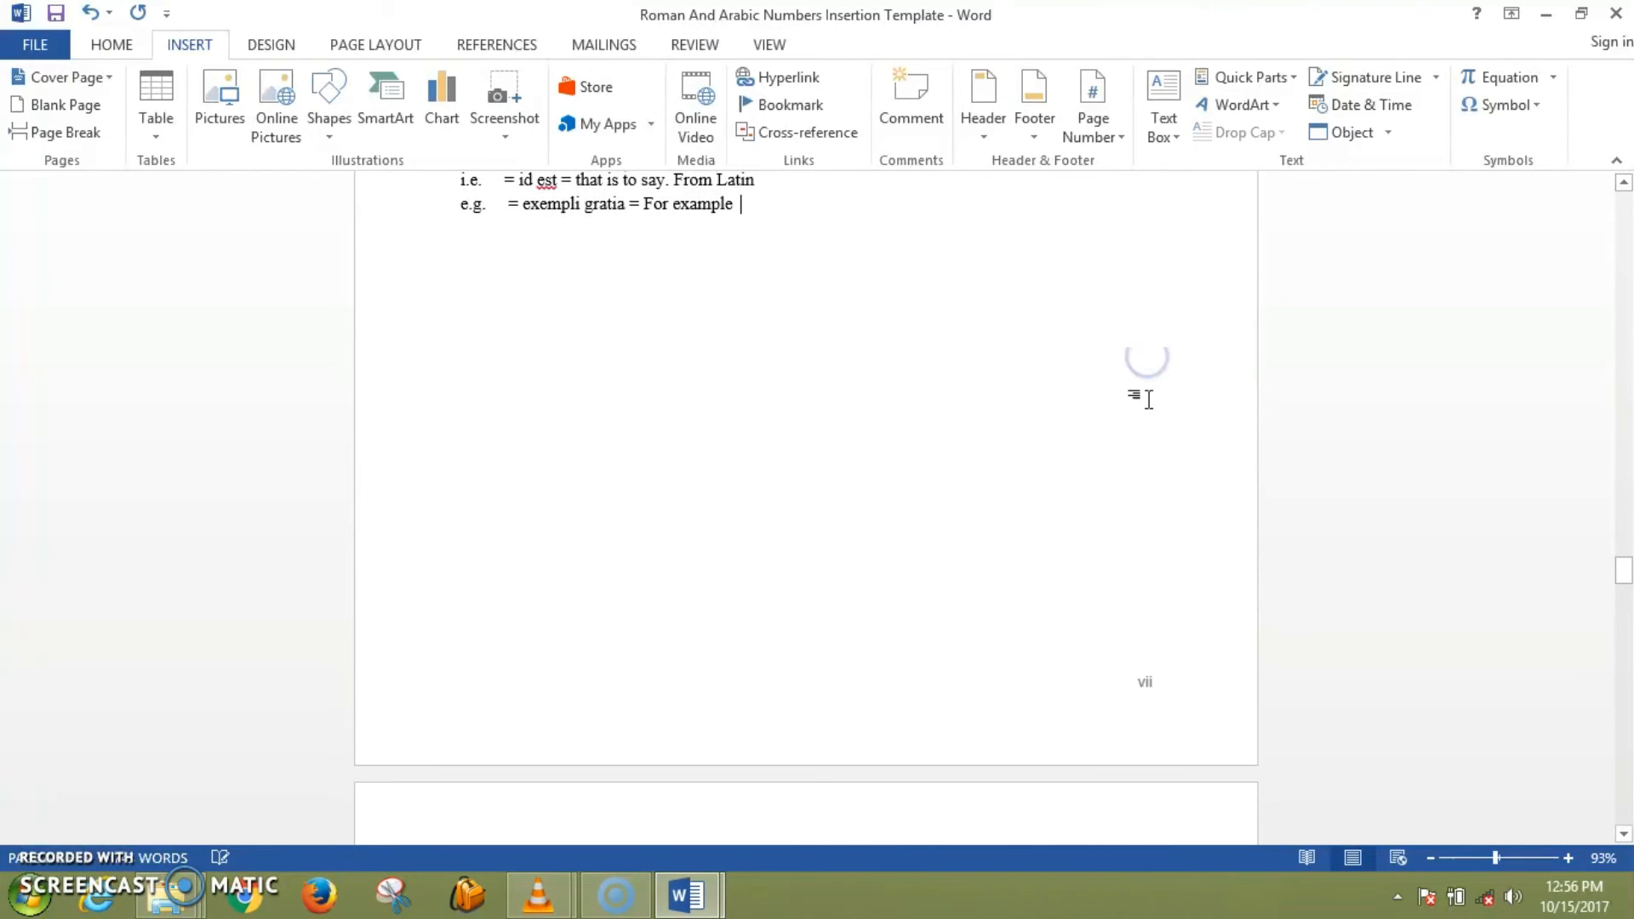
left_click_drag(1629, 566, 1625, 594)
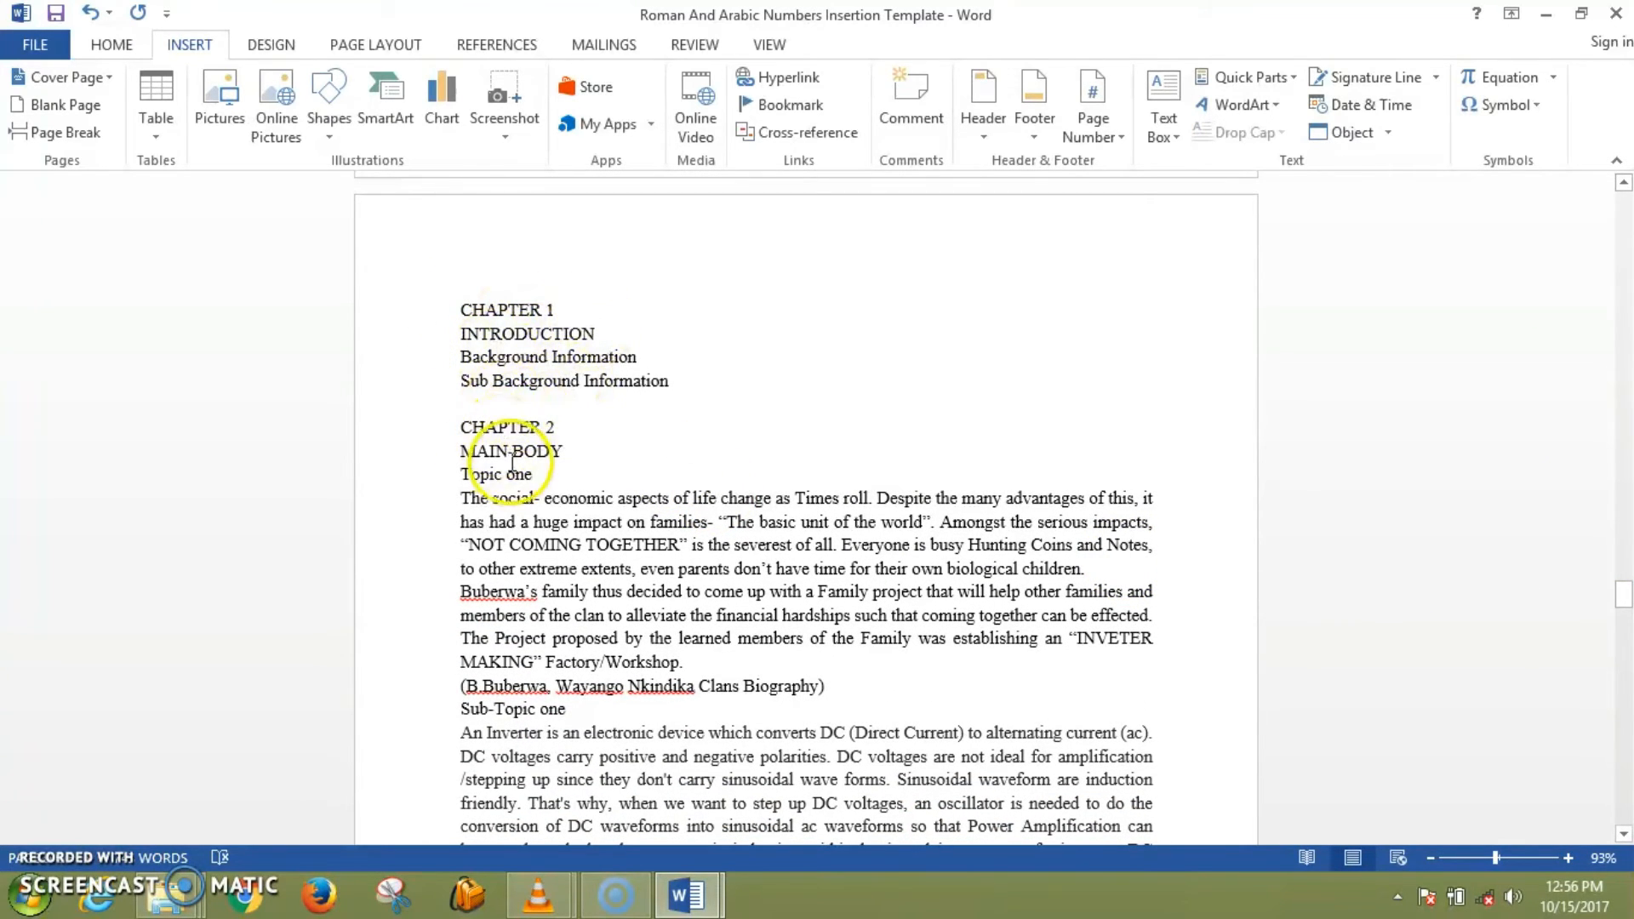
mouse_move(1624, 596)
left_mouse_down()
mouse_move(1623, 630)
mouse_move(1609, 602)
left_mouse_up()
left_click(455, 427)
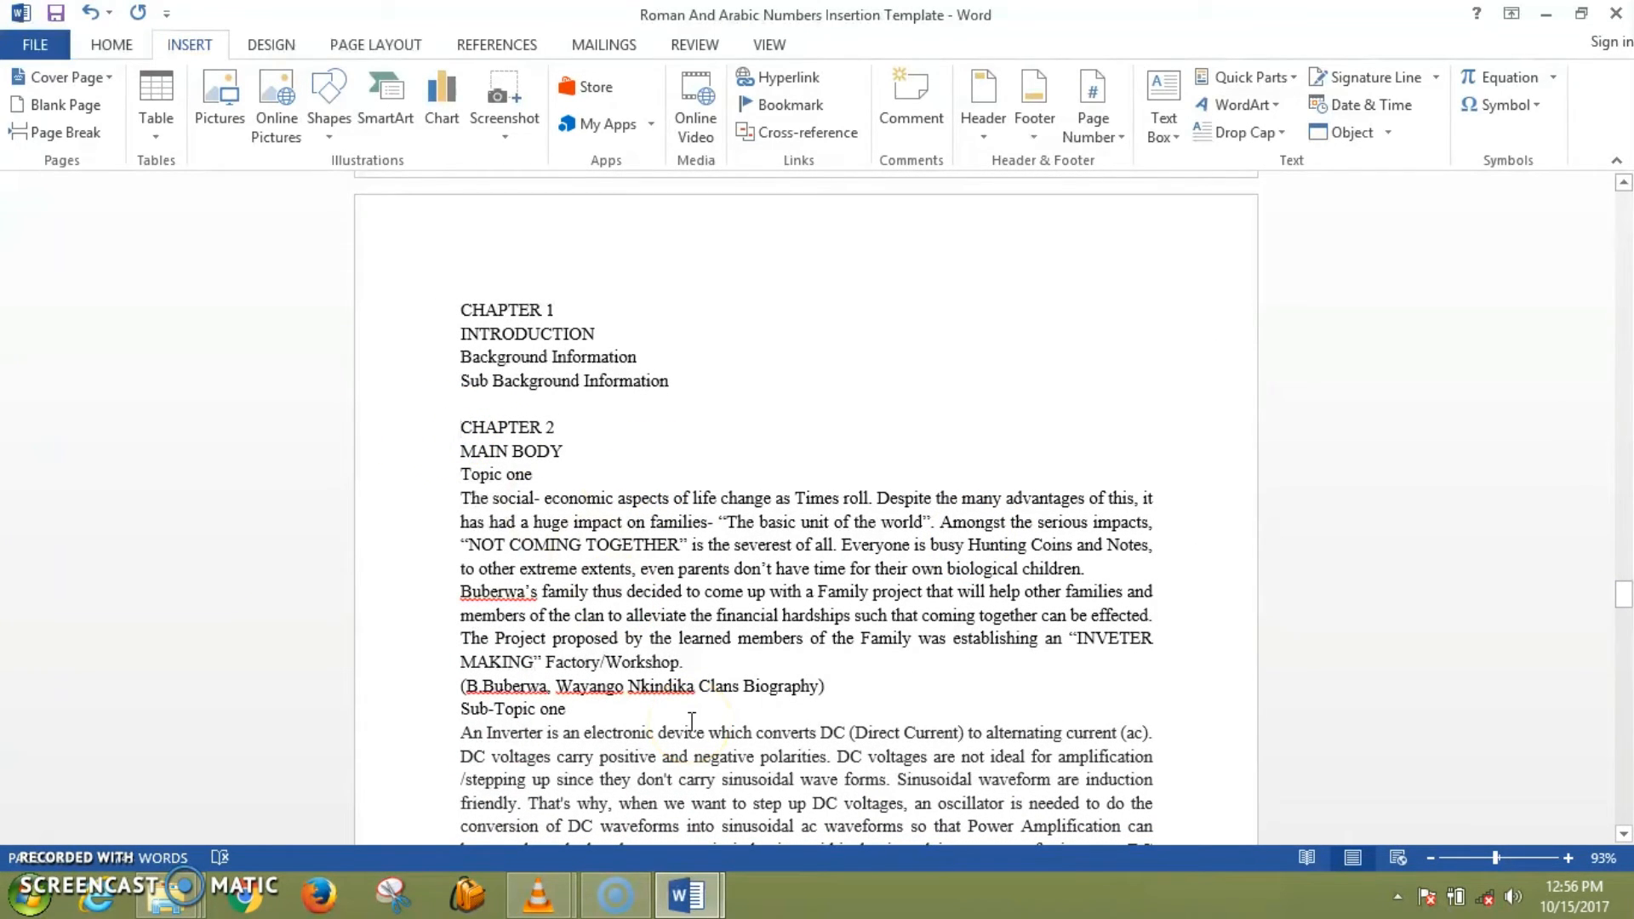
key("Return")
key("Return")
key("Return")
key("Return")
key("Return")
key("Return")
key("Return")
key("Return")
key("Return")
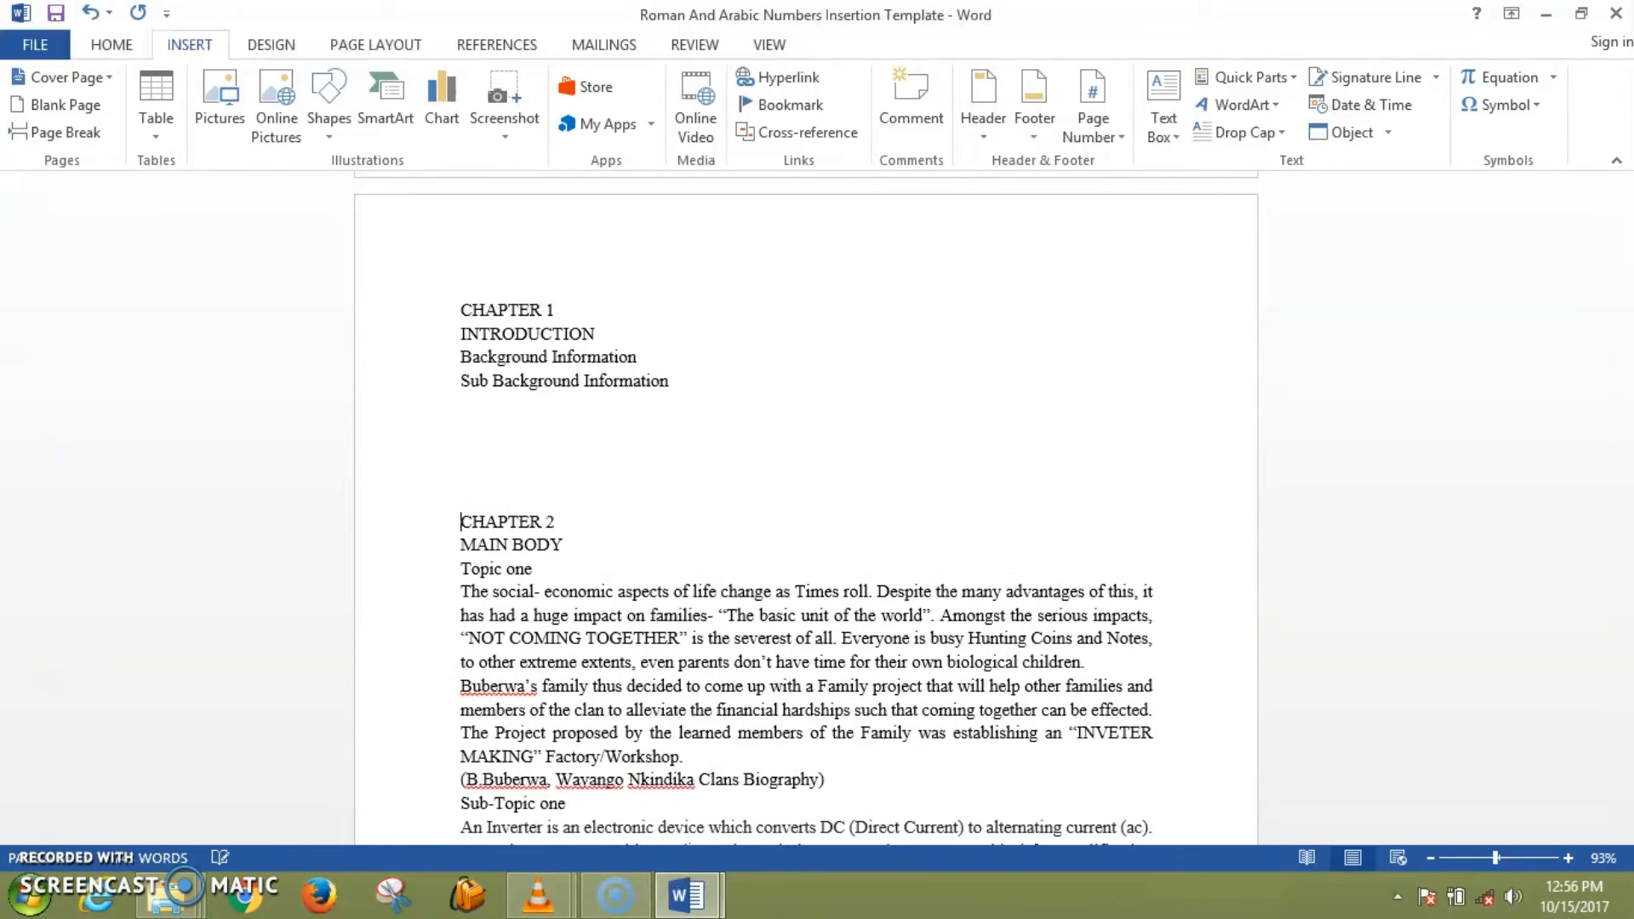
key("Return")
key("Return")
key("Return")
key("Return")
key("Return")
key("Return")
key("Return")
key("Return")
key("Return")
key("Return")
key("Return")
key("Return")
key("Return")
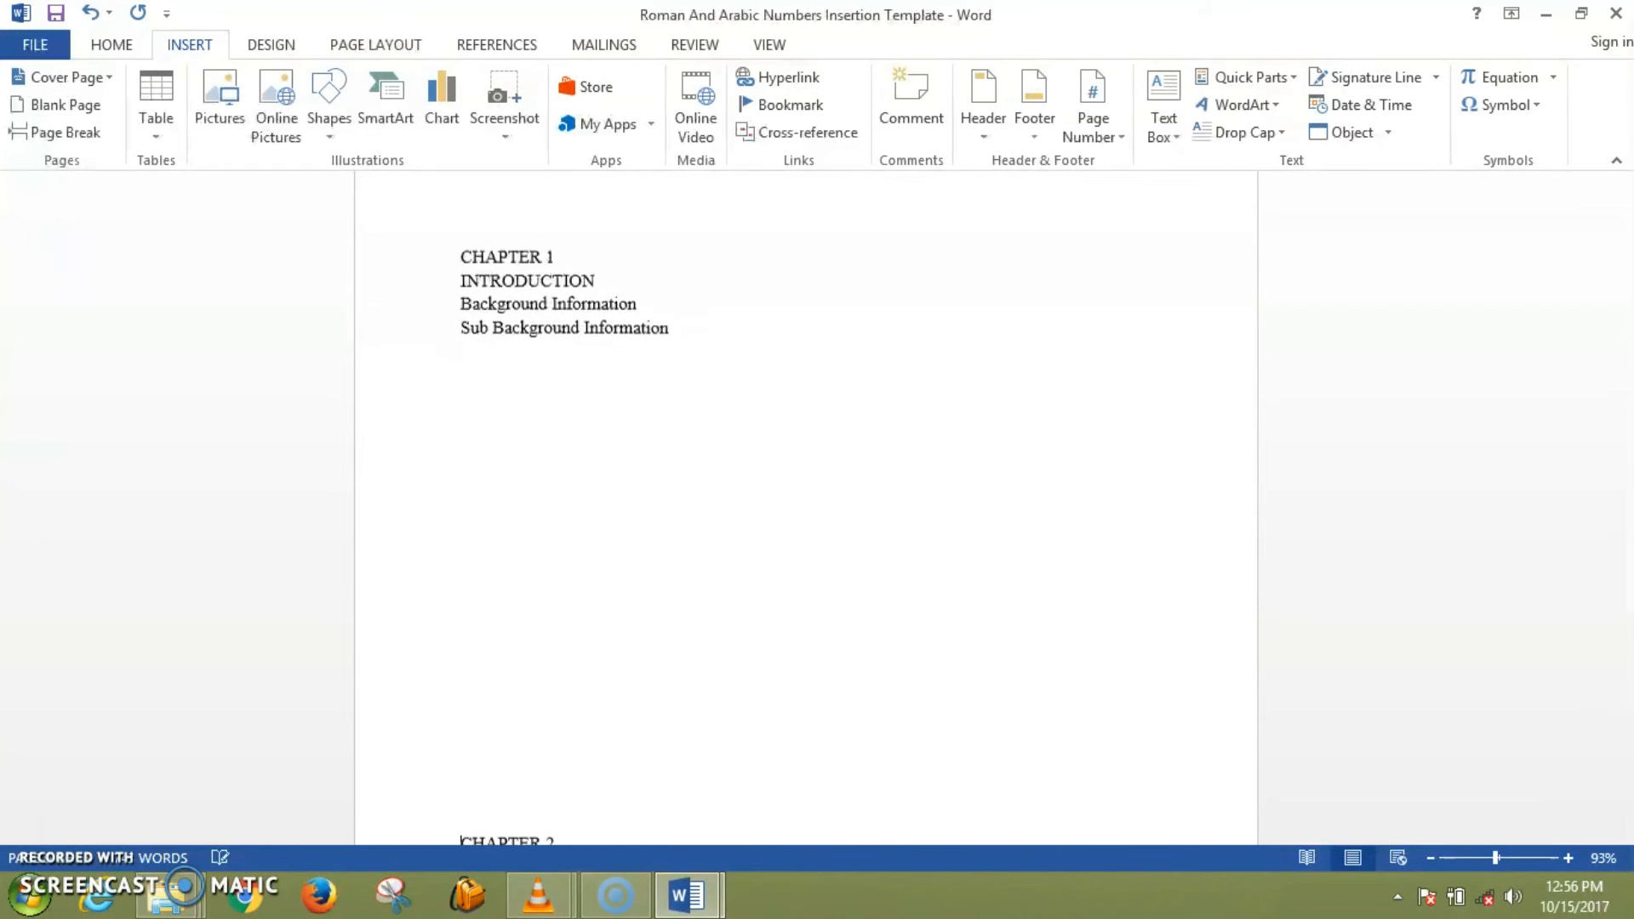
key("Return")
key("Return")
key("Return")
key("Return")
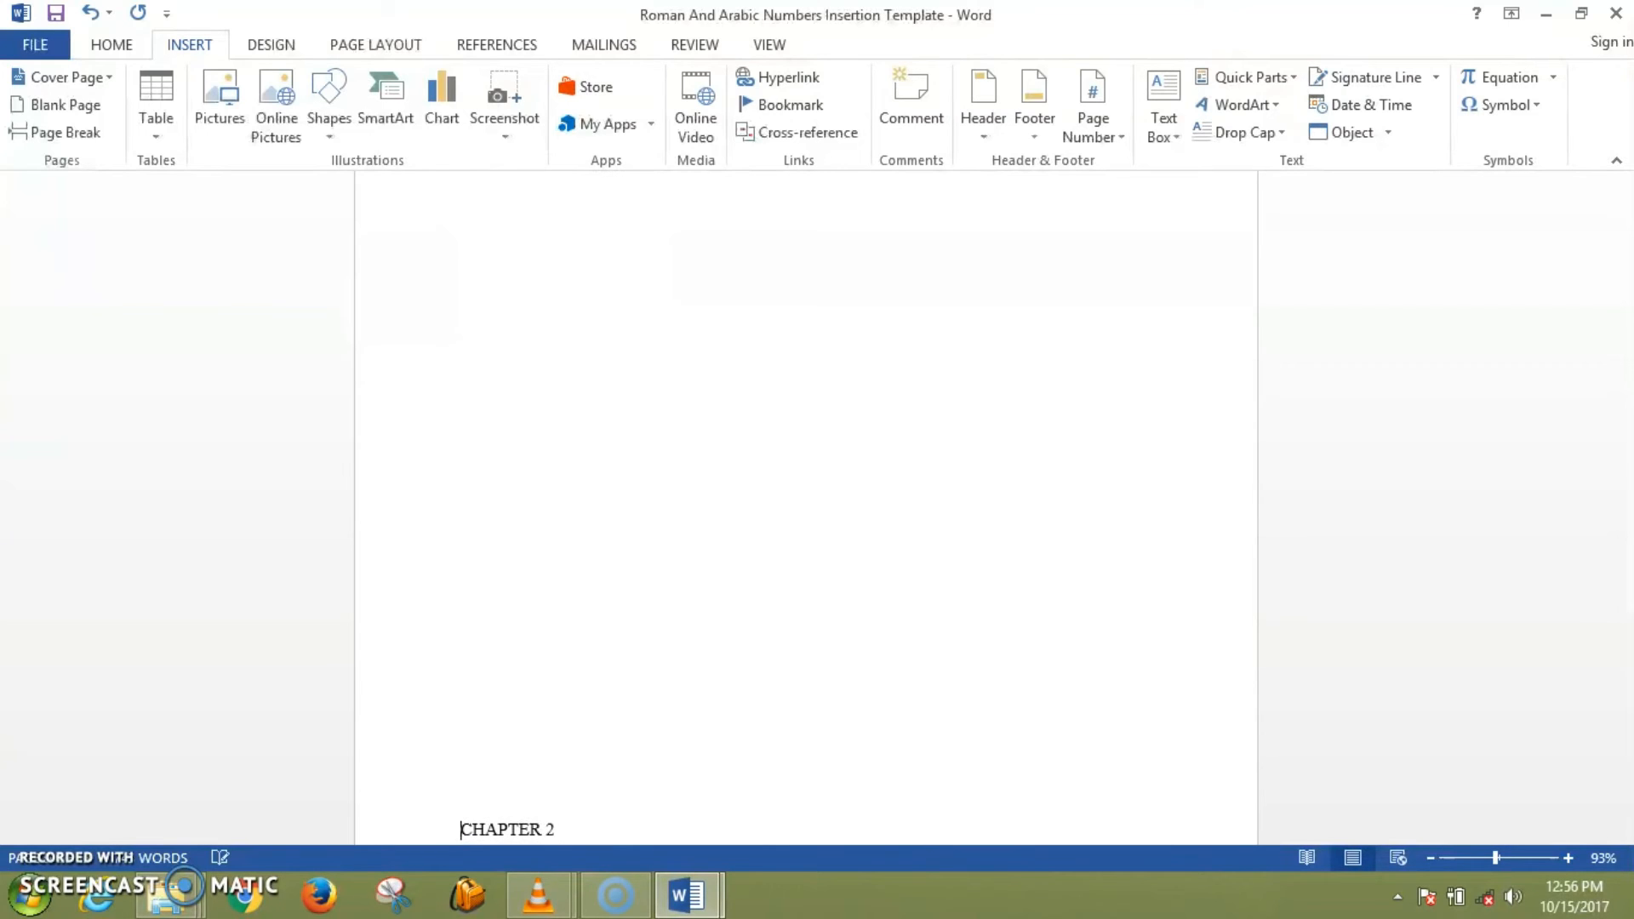
key("Return")
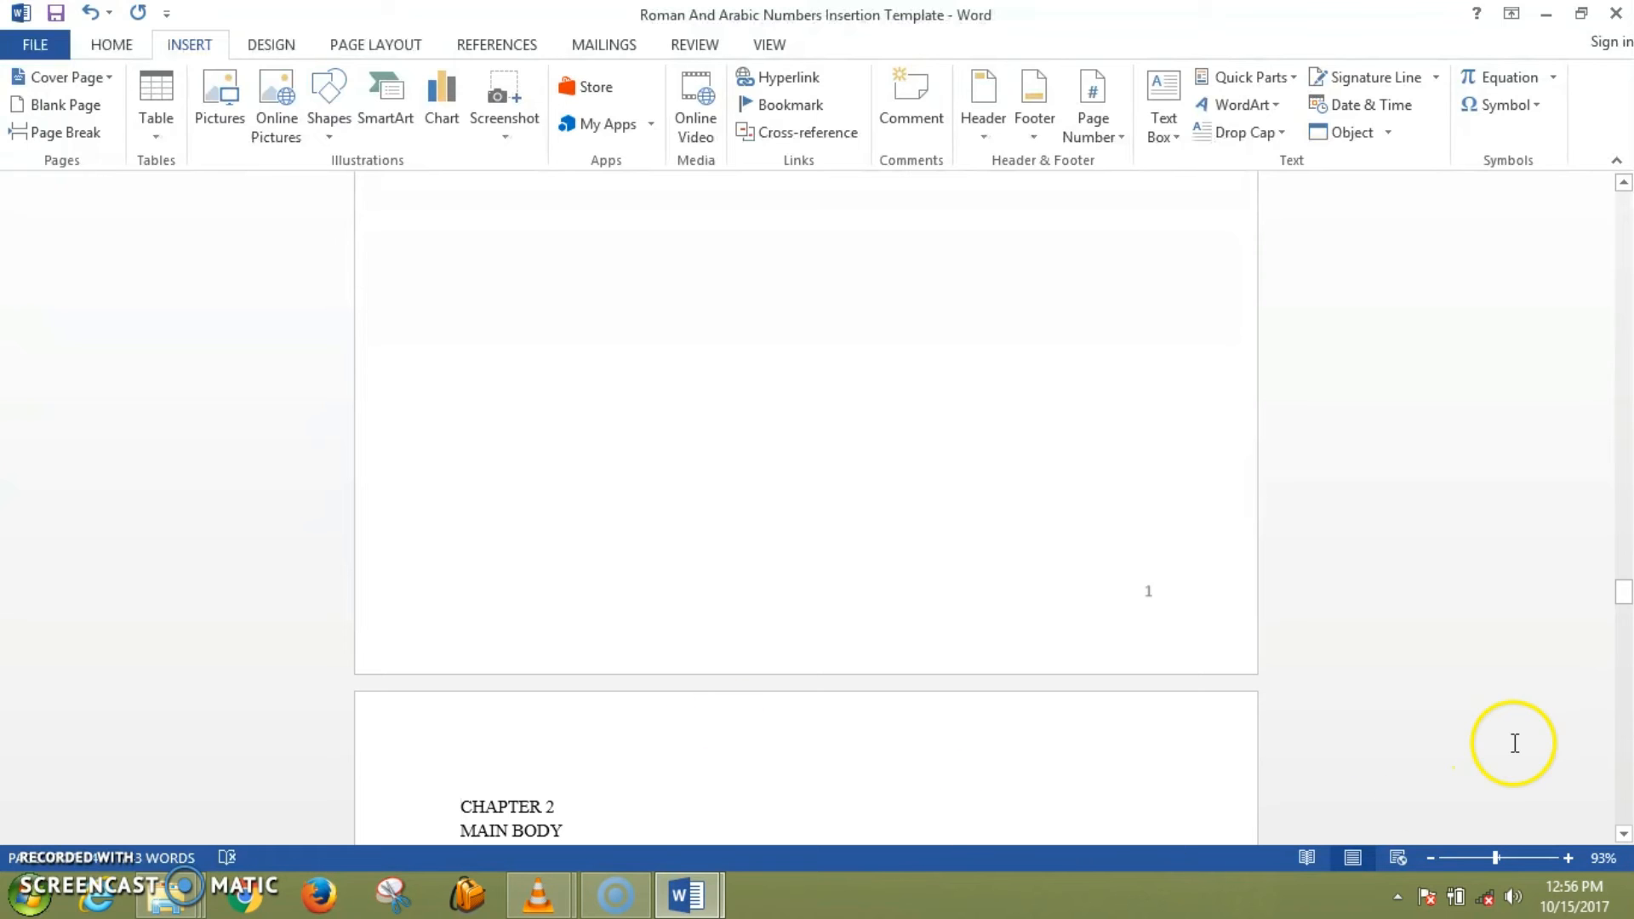
- Review the Arabic-numbered pages from CHAPTER 2 to the References and Appendices sections
left_click_drag(1624, 596, 1600, 798)
left_click_drag(1596, 823, 1597, 695)
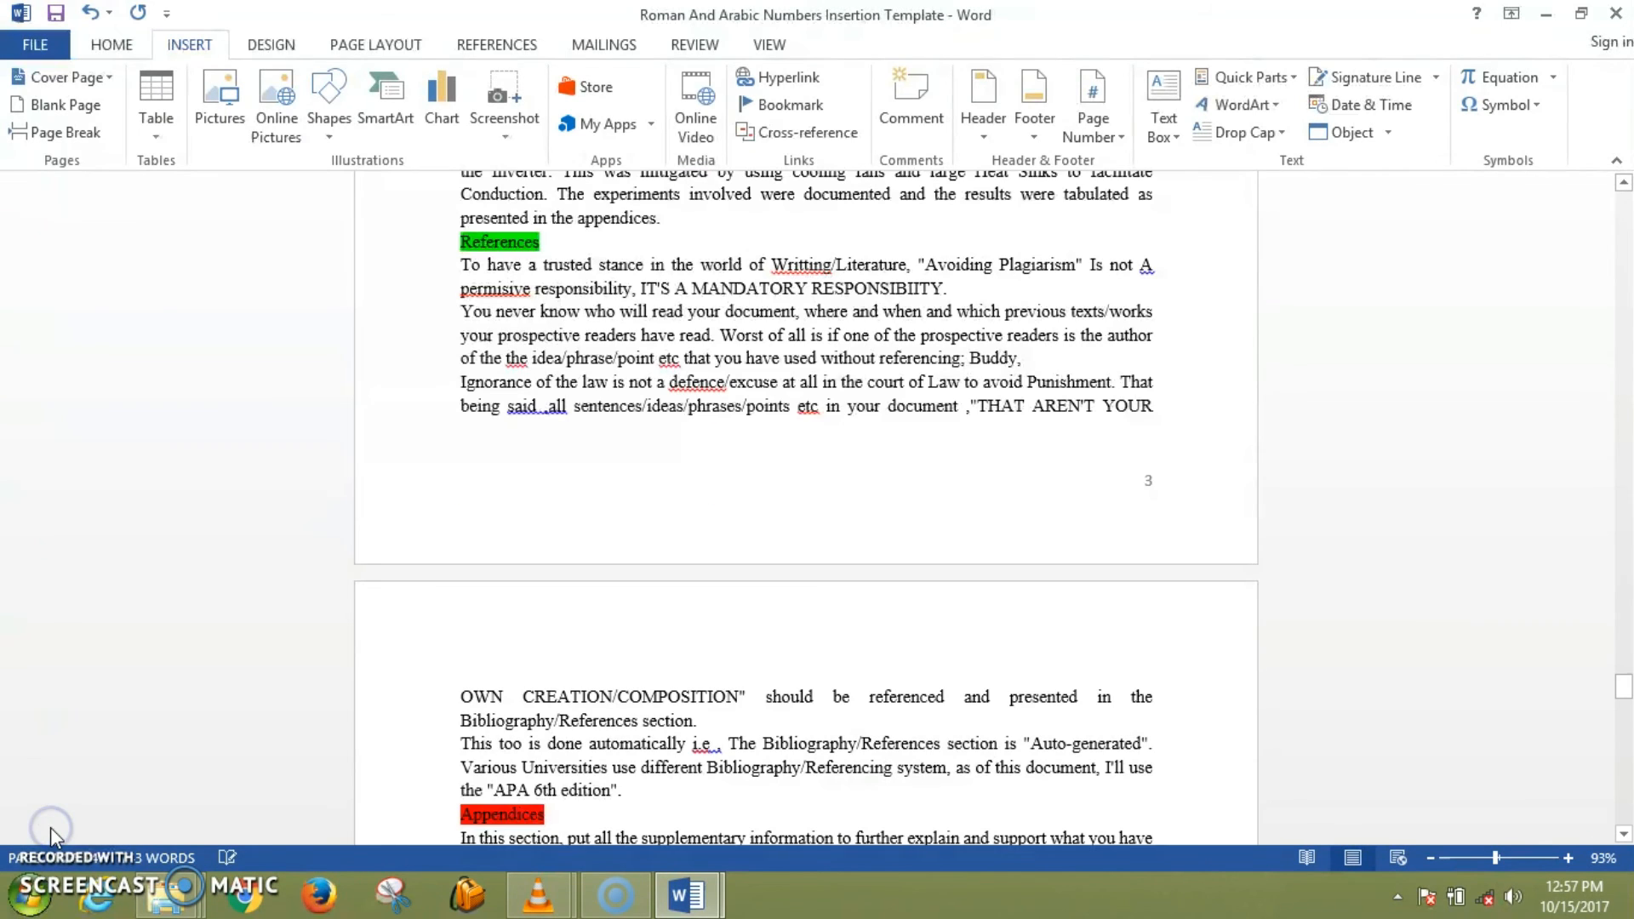